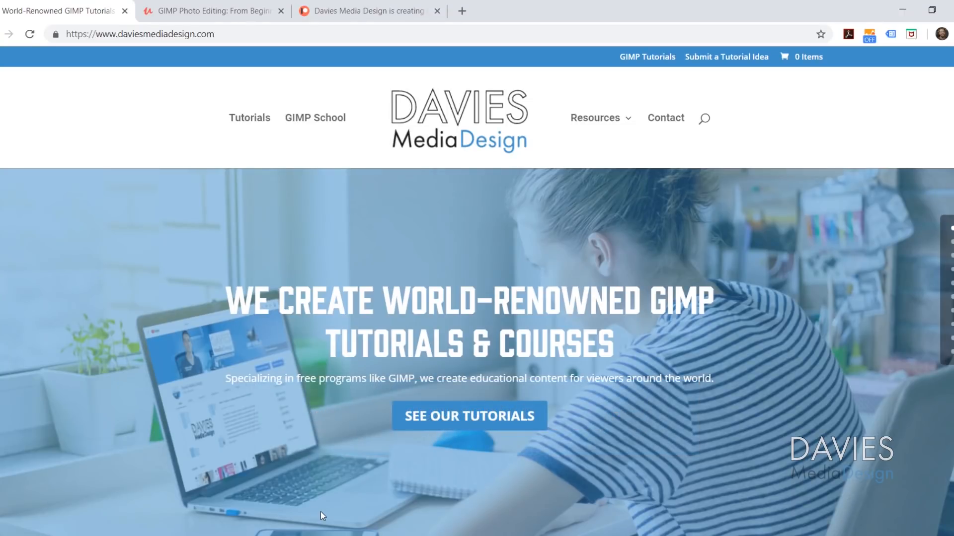
- View the Udemy GIMP Photo Editing course page and the Davies Media Design Patreon page
{"action": "left_click", "coordinate": [225, 13]}
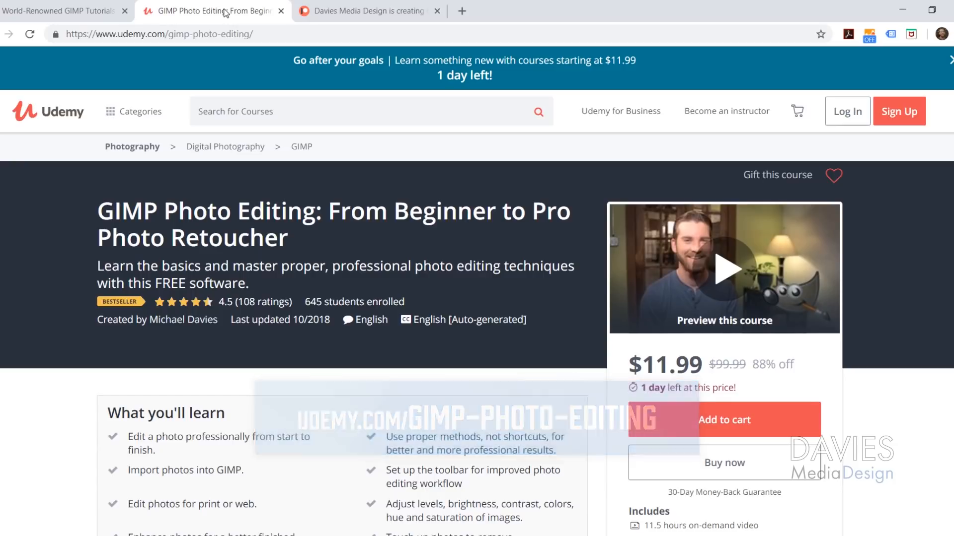
{"action": "left_click", "coordinate": [305, 11]}
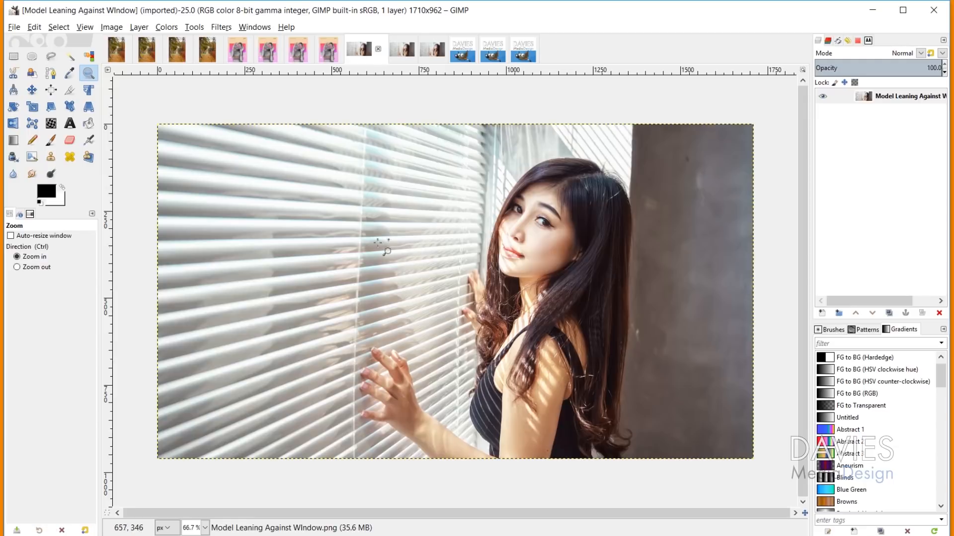
- Check the pixel size, print size and resolution in the image properties of the original fashion poster
{"action": "left_click", "coordinate": [298, 50]}
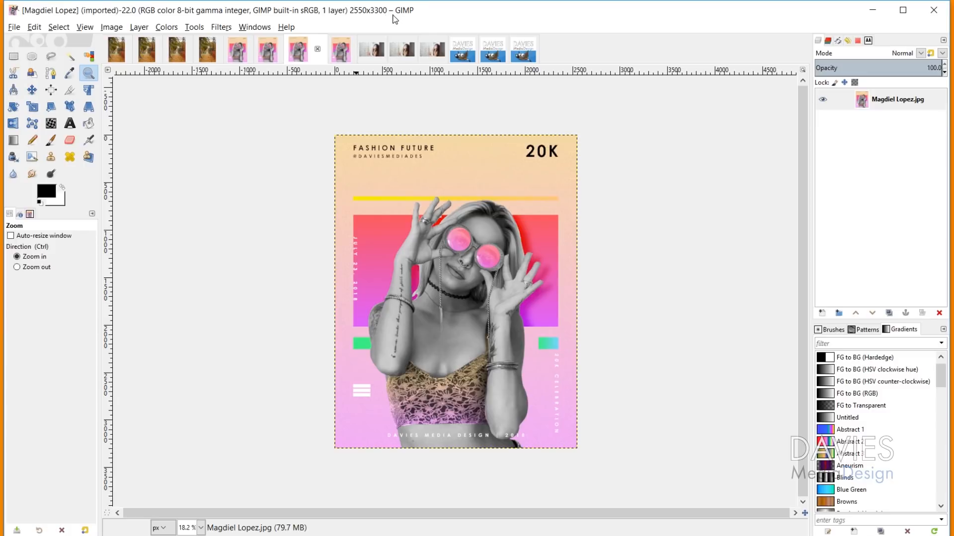
{"action": "left_click", "coordinate": [112, 29]}
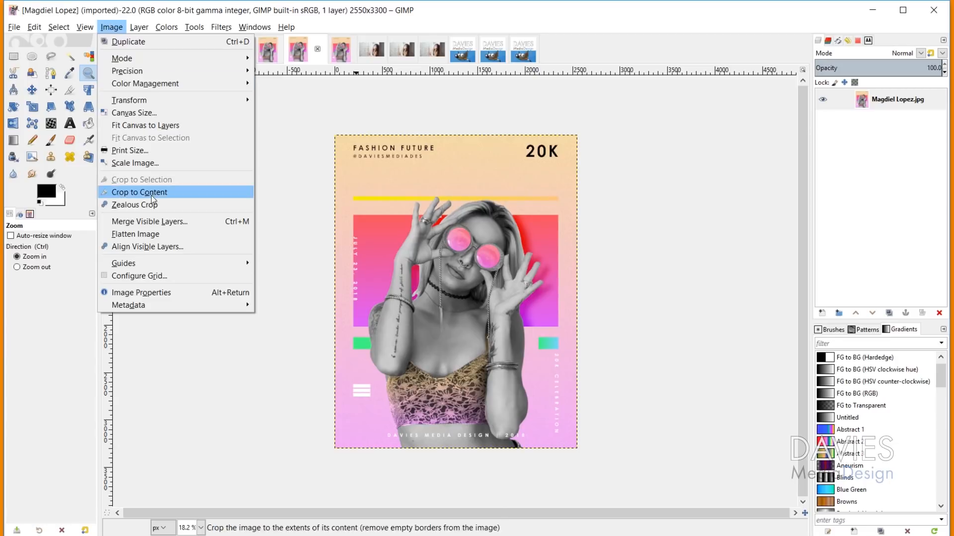
{"action": "left_click", "coordinate": [141, 293]}
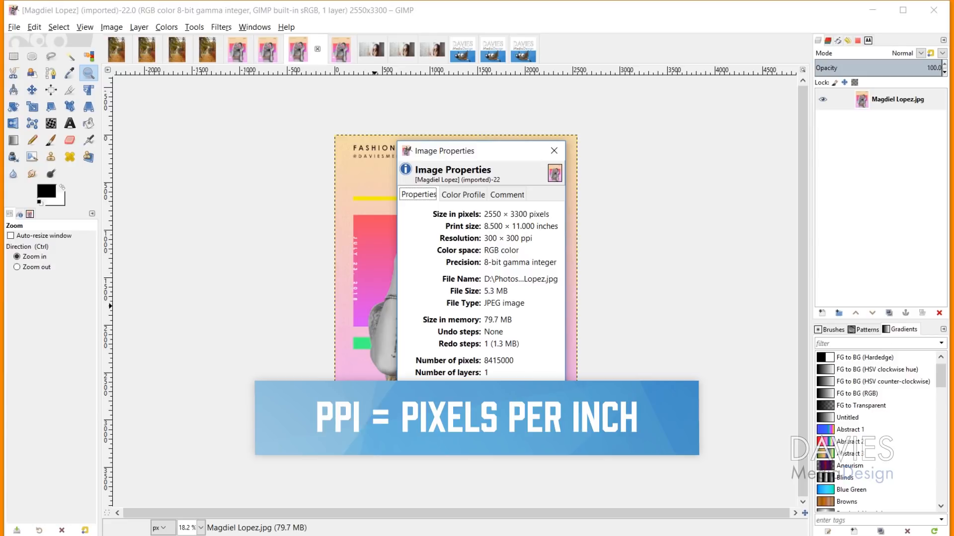
{"action": "key", "text": "Escape"}
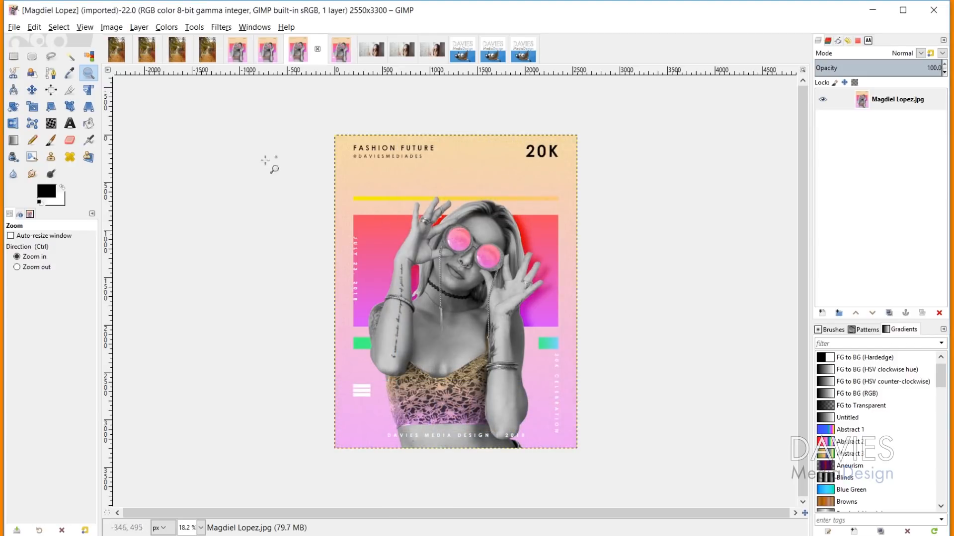
- Examine the resolution settings in the advanced options for a new image, and close without creating one
{"action": "left_click", "coordinate": [14, 27]}
{"action": "left_click", "coordinate": [25, 41]}
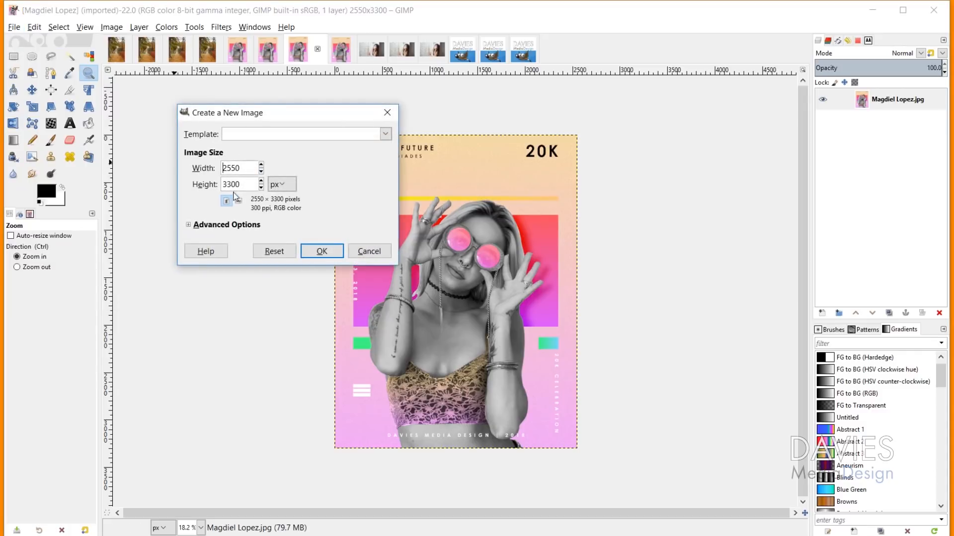
{"action": "left_click", "coordinate": [235, 225]}
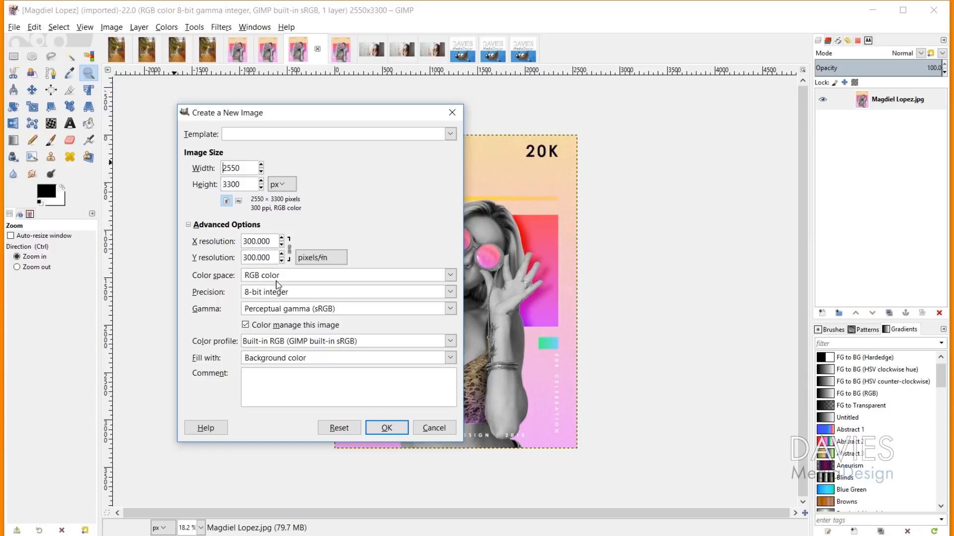
{"action": "left_click", "coordinate": [452, 112]}
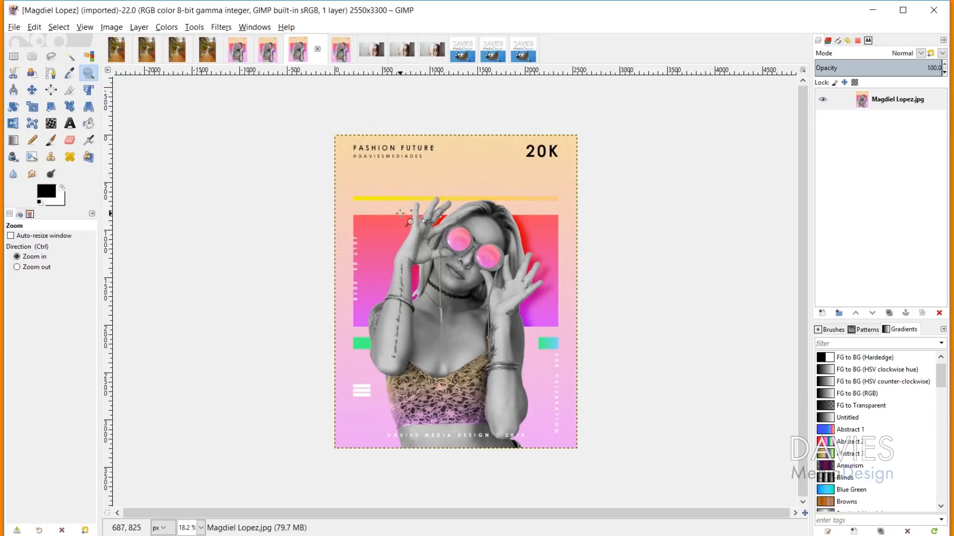
- Examine the resolution fields and their available units in Scale Image for the original poster, and close without scaling
{"action": "left_click", "coordinate": [114, 29]}
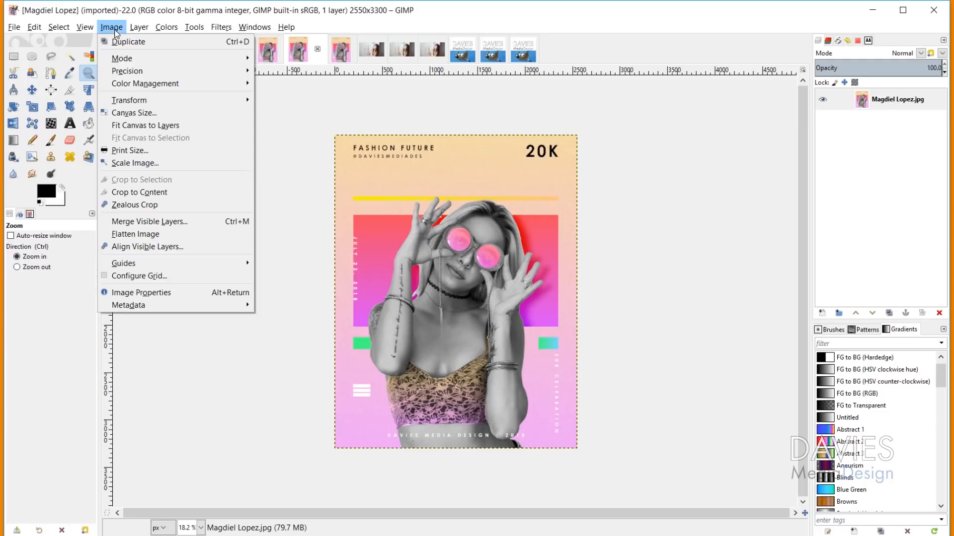
{"action": "left_click", "coordinate": [153, 163]}
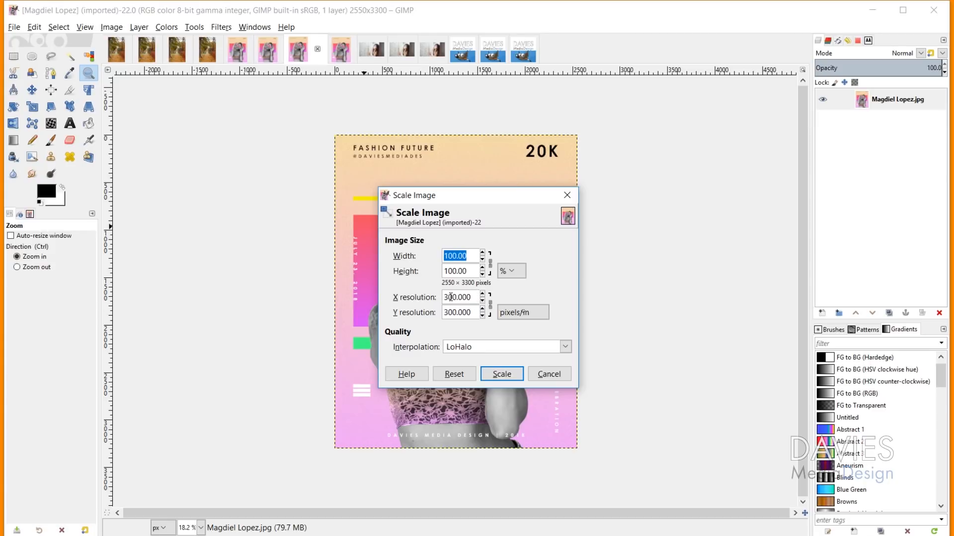
{"action": "left_click", "coordinate": [536, 312]}
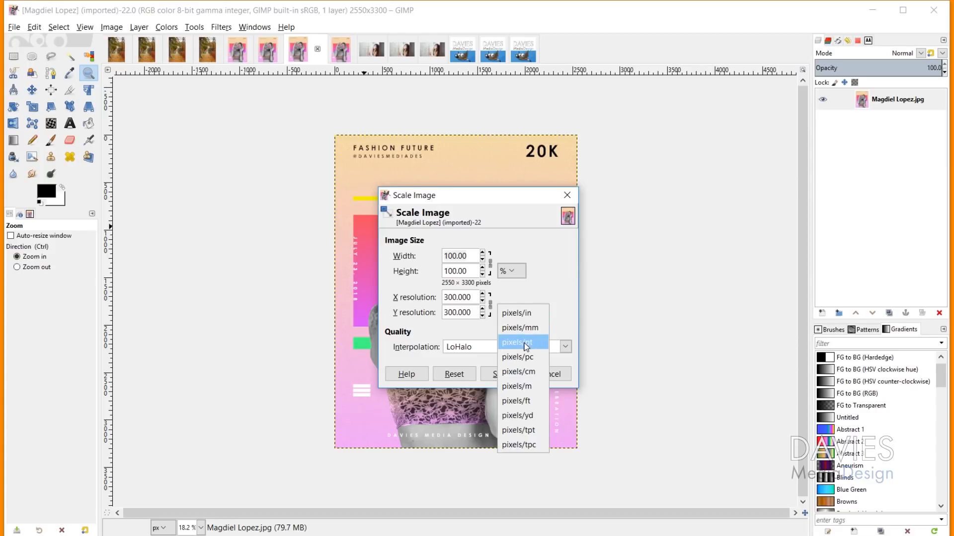
{"action": "left_click", "coordinate": [564, 277]}
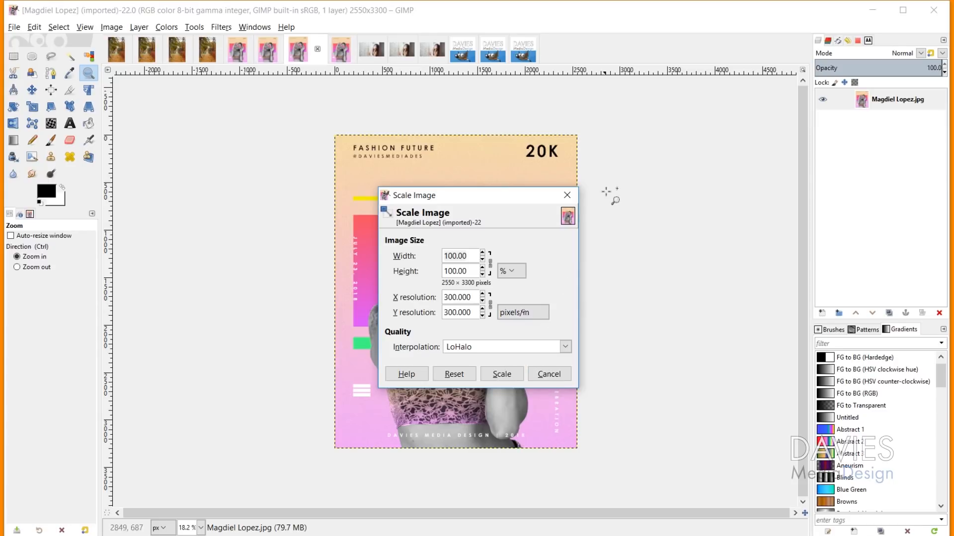
{"action": "left_click", "coordinate": [569, 193]}
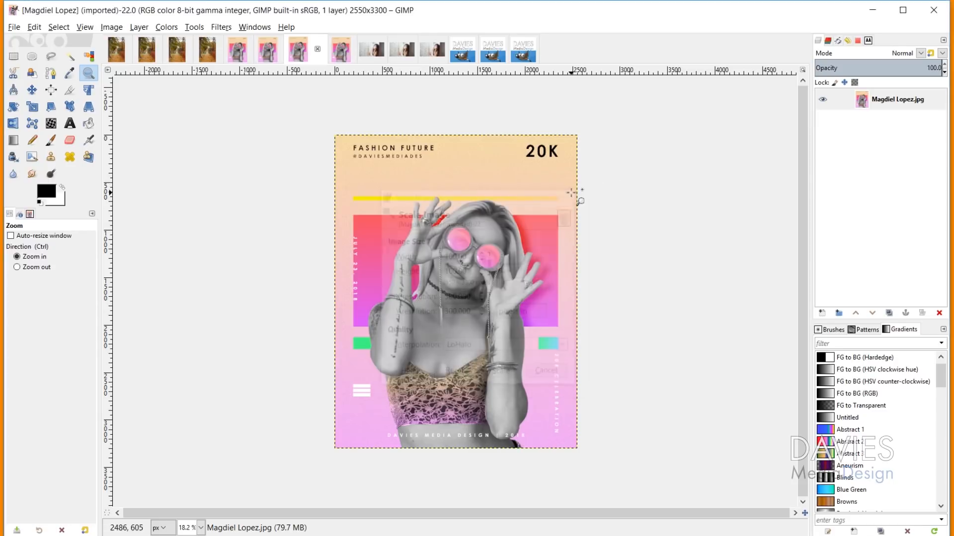
- Check the print size against the pixel size in the image properties of the poster's 72 ppi copy
{"action": "left_click", "coordinate": [342, 48]}
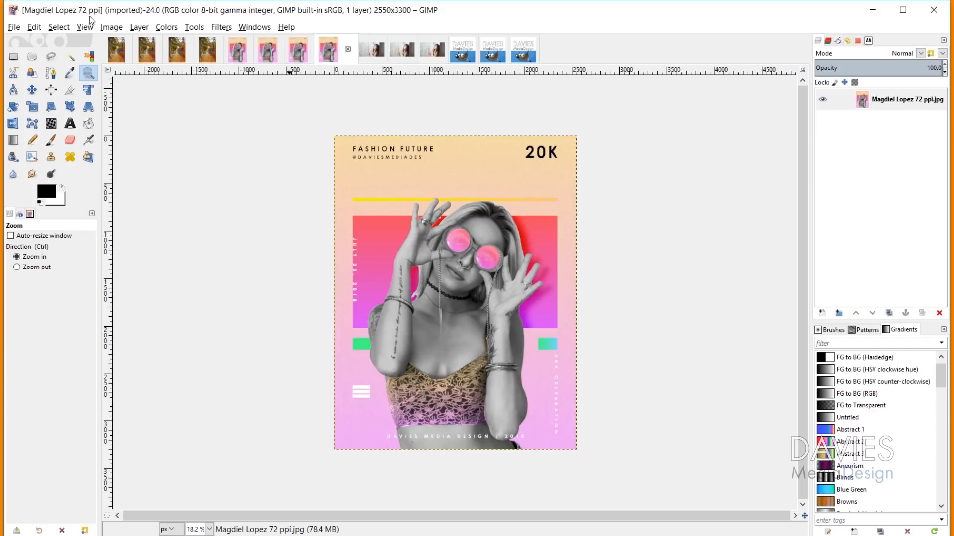
{"action": "left_click", "coordinate": [110, 26]}
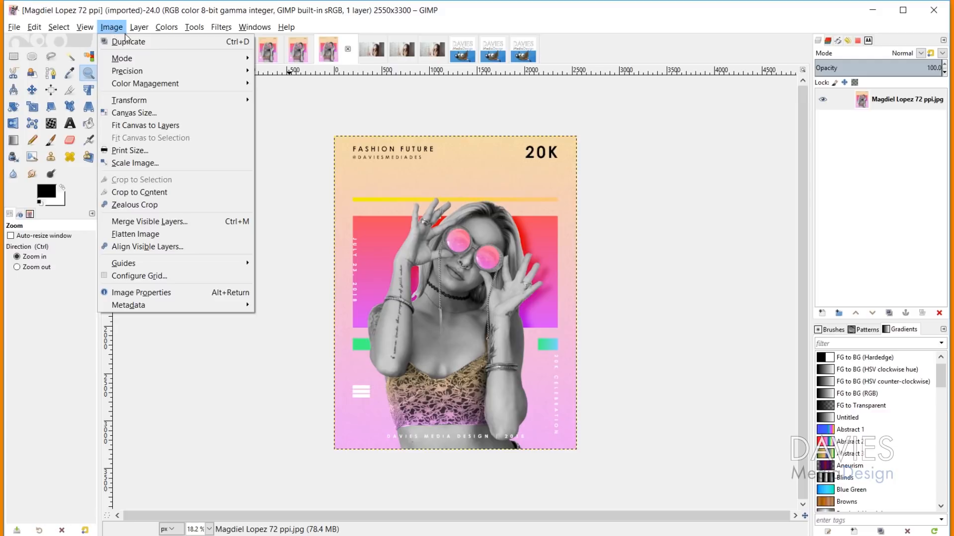
{"action": "left_click", "coordinate": [143, 292]}
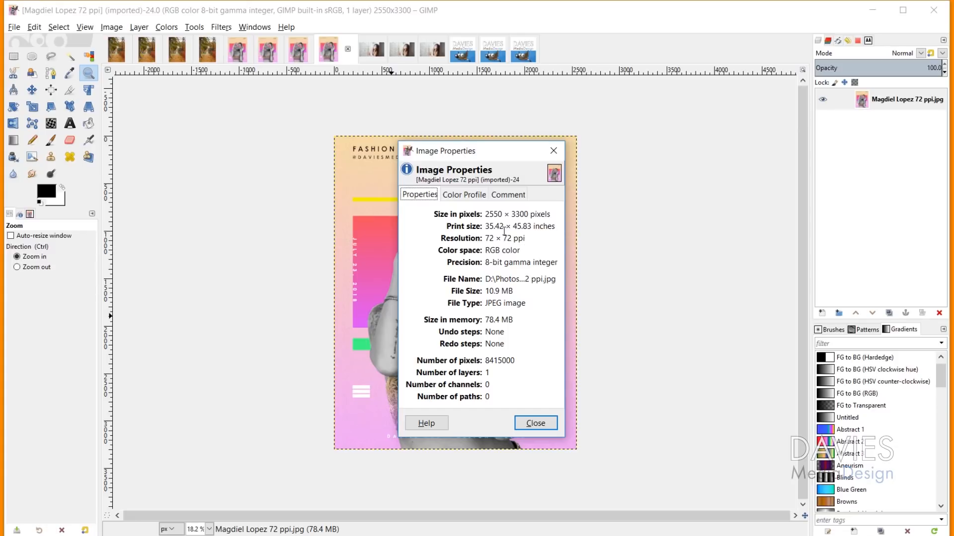
{"action": "left_click_drag", "start_coordinate": [485, 226], "coordinate": [556, 225]}
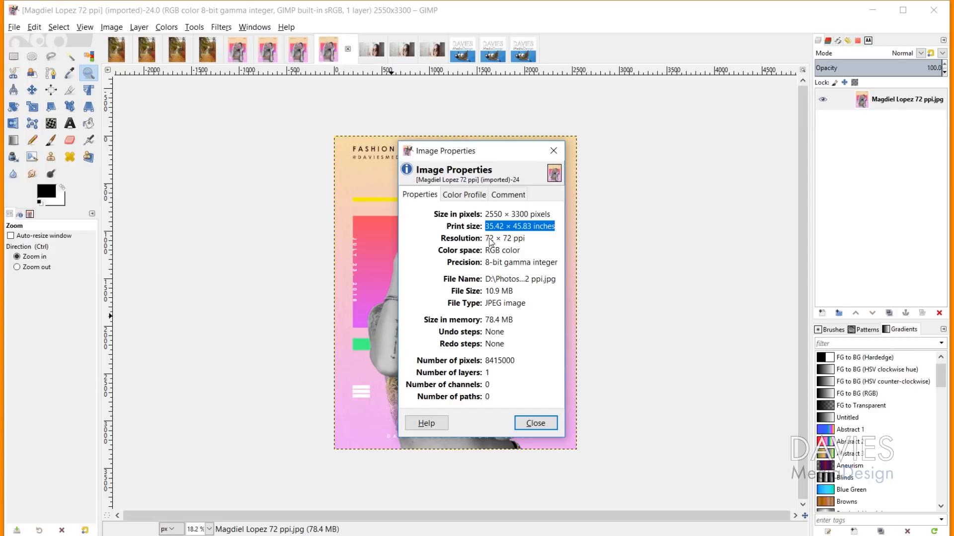
{"action": "triple_click", "coordinate": [489, 214]}
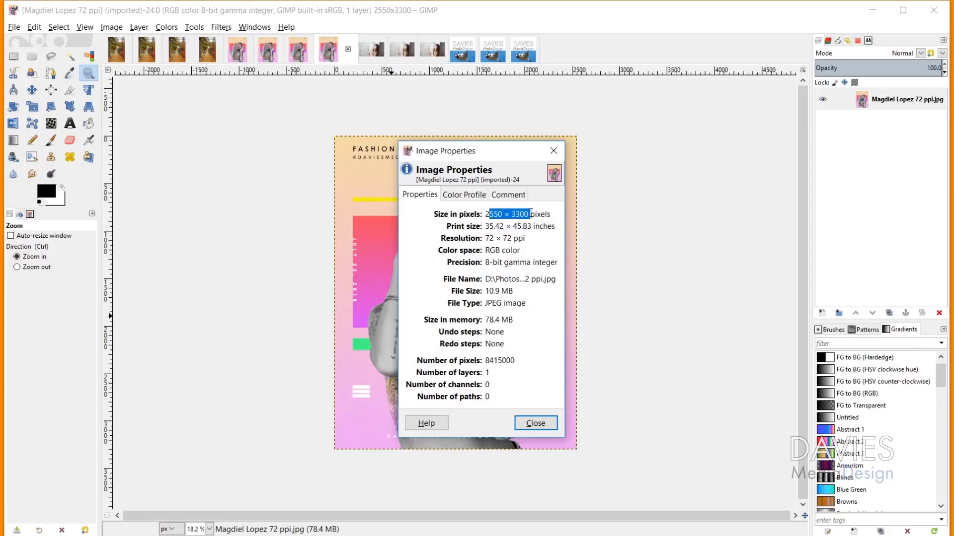
{"action": "left_click", "coordinate": [552, 215]}
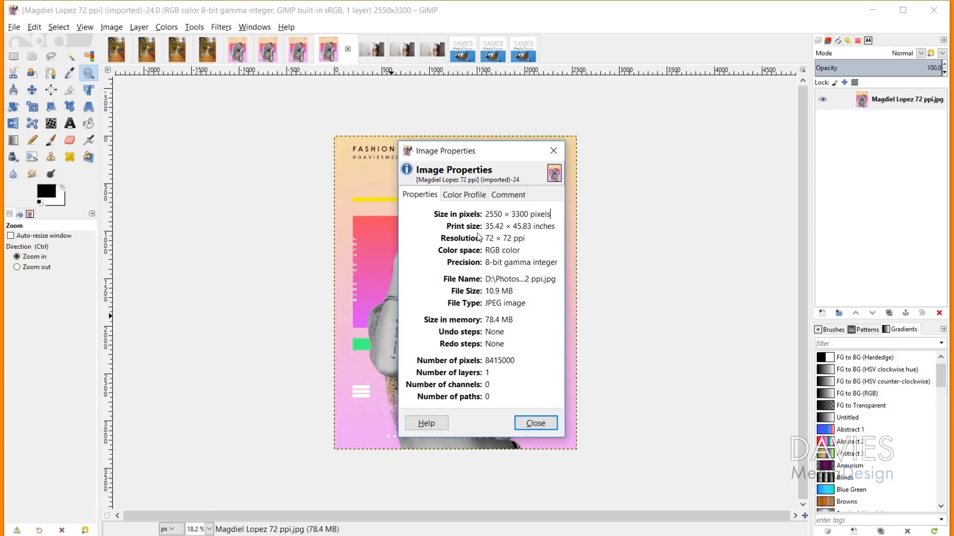
{"action": "left_click_drag", "start_coordinate": [485, 226], "coordinate": [533, 226]}
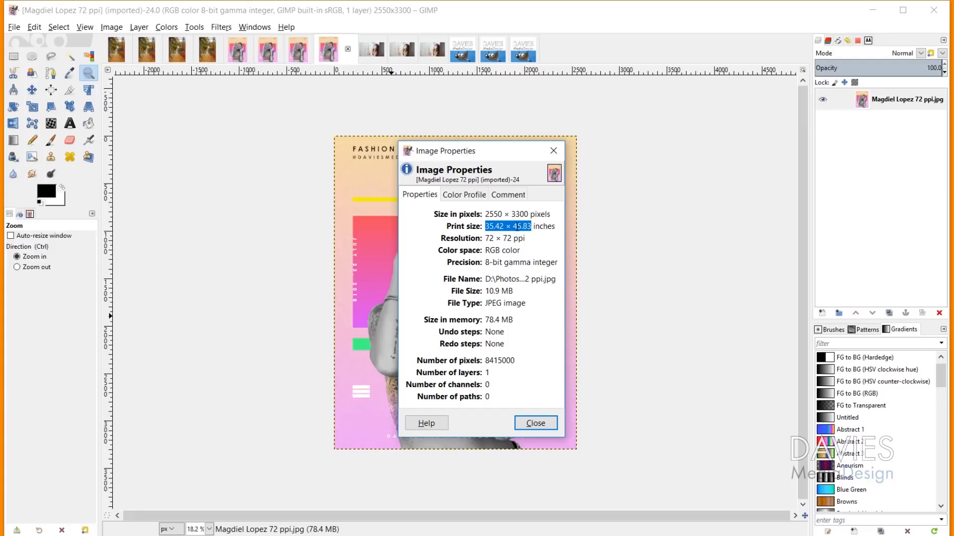
{"action": "left_click", "coordinate": [554, 150]}
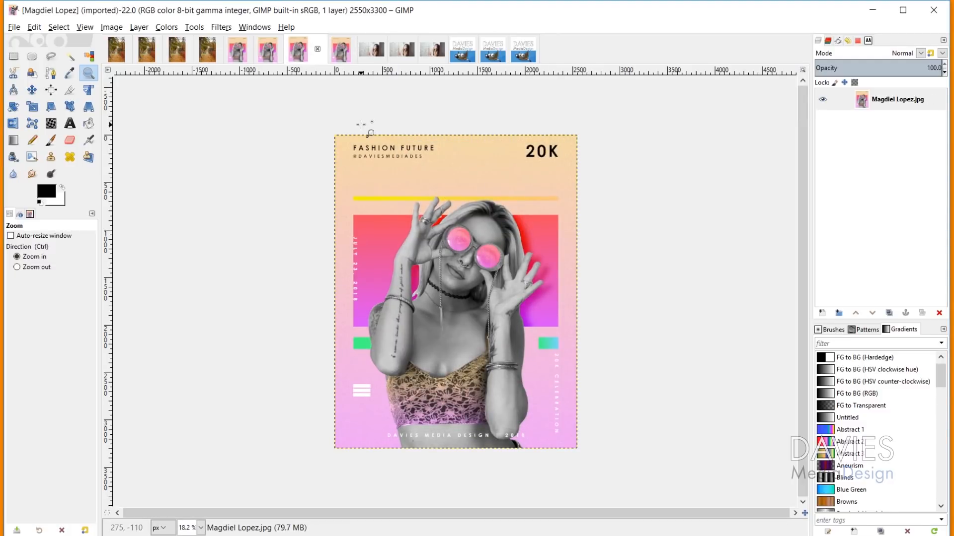
- Compare the original poster with its 72 ppi copy by alternating between the two images
{"action": "left_click", "coordinate": [342, 48]}
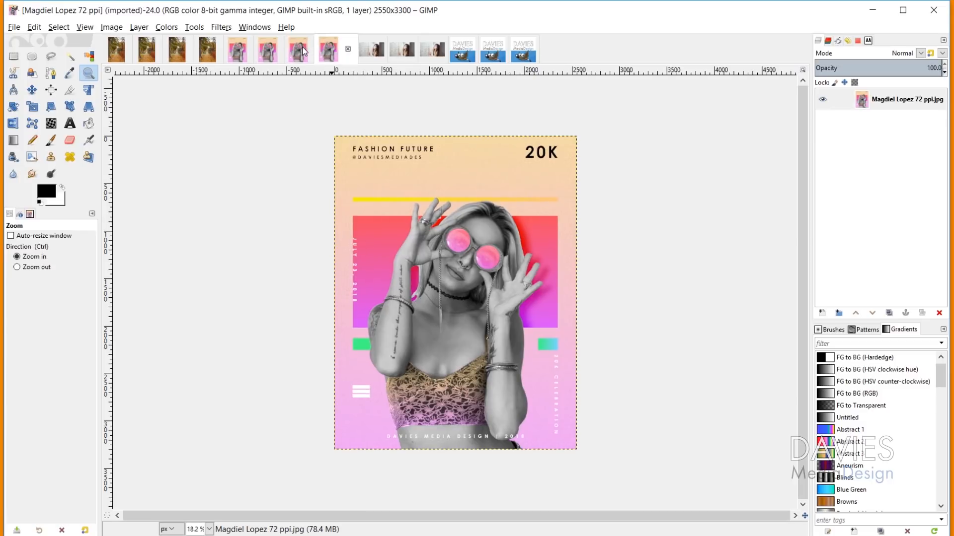
{"action": "left_click", "coordinate": [302, 46]}
{"action": "left_click", "coordinate": [322, 53]}
{"action": "left_click", "coordinate": [301, 46]}
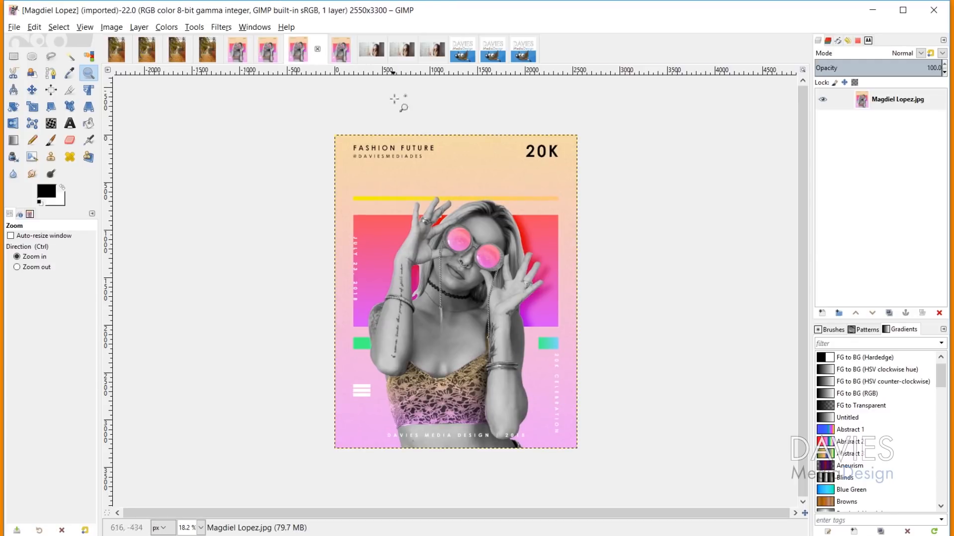
{"action": "left_click_drag", "start_coordinate": [336, 131], "coordinate": [585, 449]}
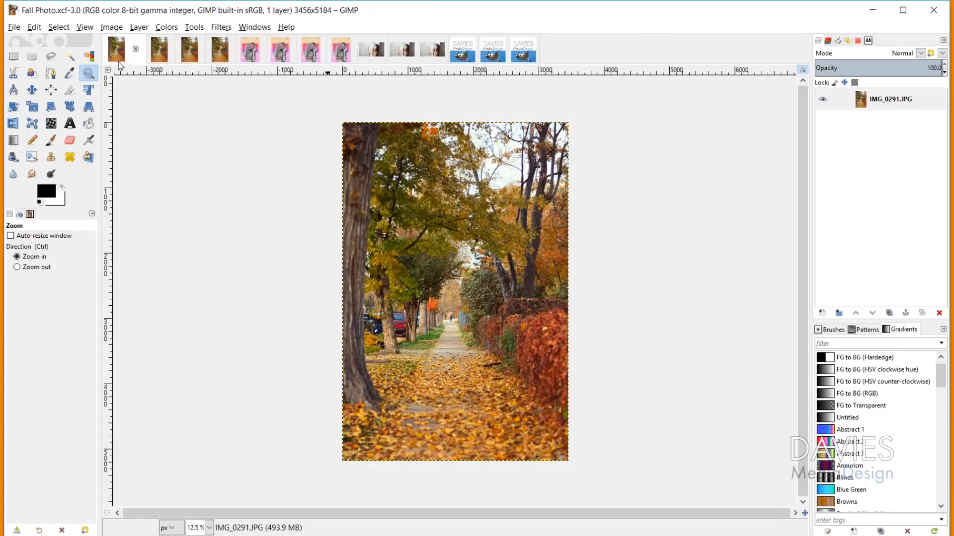
- Look through the four open versions of the fall photo one after another
{"action": "left_click", "coordinate": [116, 49]}
{"action": "left_click", "coordinate": [151, 52]}
{"action": "left_click", "coordinate": [192, 46]}
{"action": "left_click", "coordinate": [220, 50]}
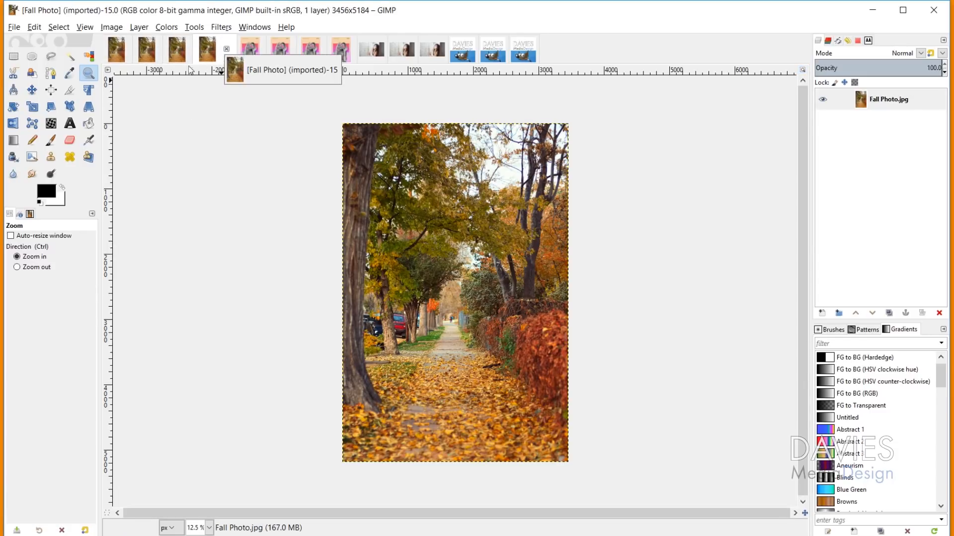
- Open Scale Image for Fall Photo.xcf with width and height linked, and move the dialog beside the photo
{"action": "left_click", "coordinate": [118, 55]}
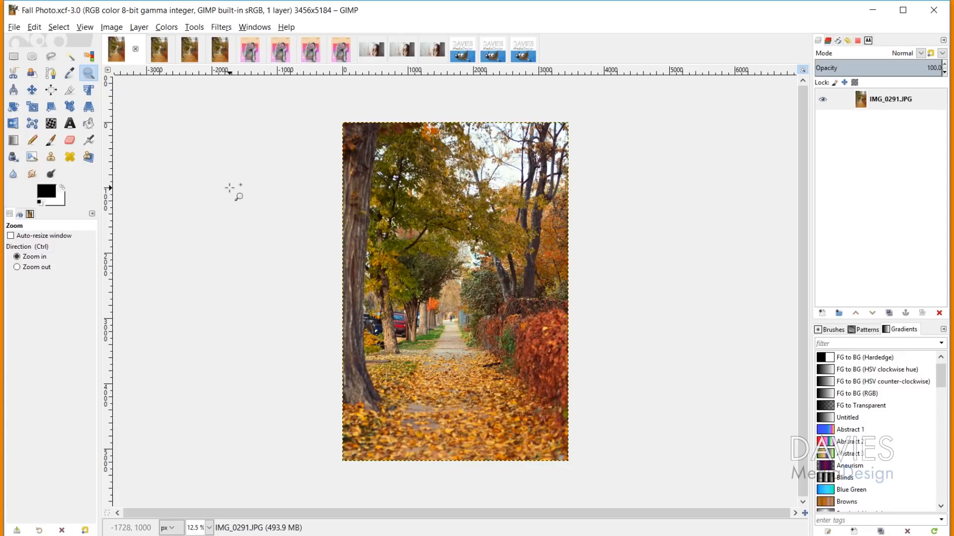
{"action": "left_click", "coordinate": [113, 30]}
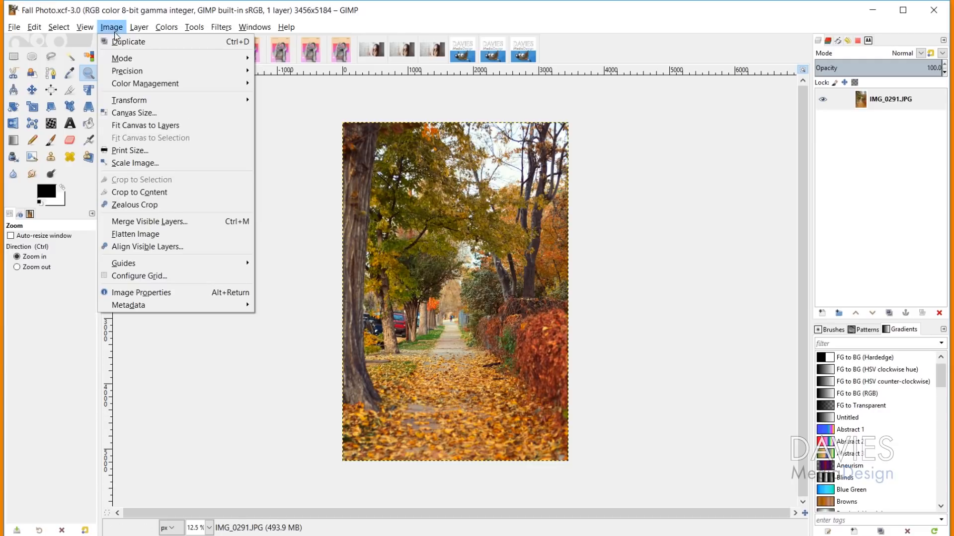
{"action": "left_click", "coordinate": [135, 163]}
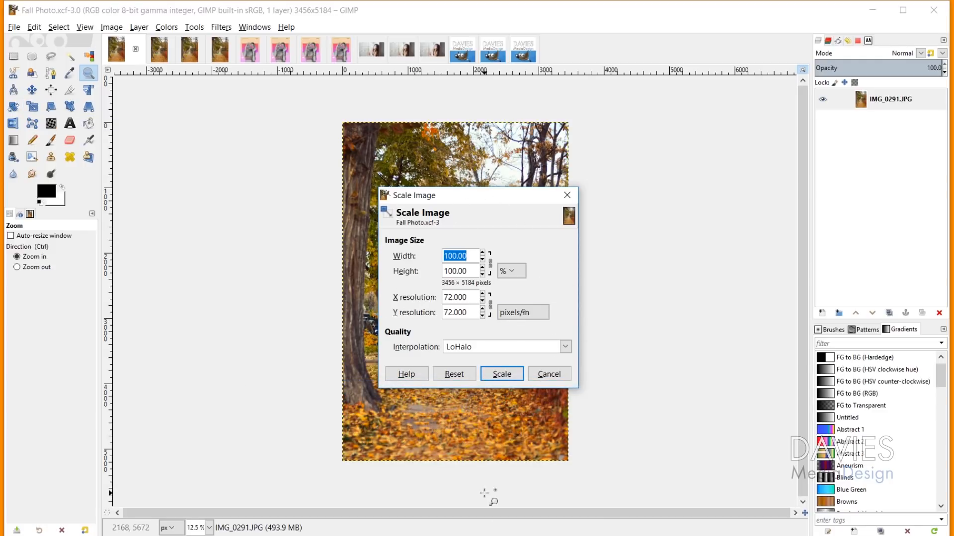
{"action": "left_click", "coordinate": [490, 264]}
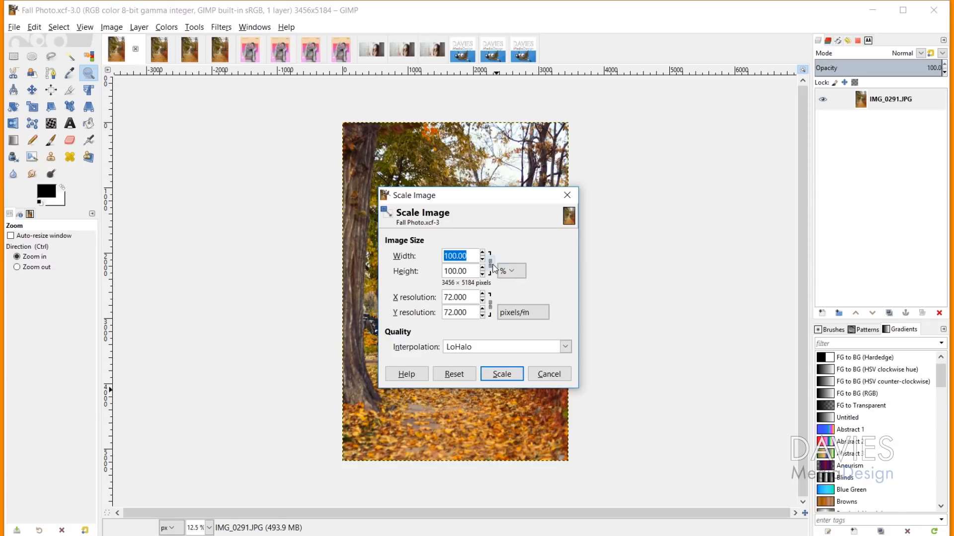
{"action": "left_click", "coordinate": [491, 263]}
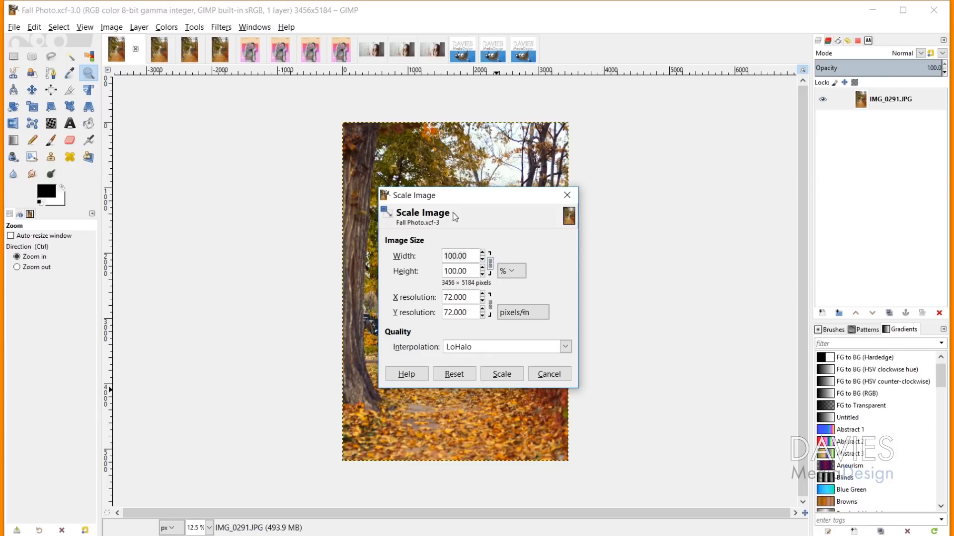
{"action": "left_click_drag", "start_coordinate": [449, 197], "coordinate": [649, 163]}
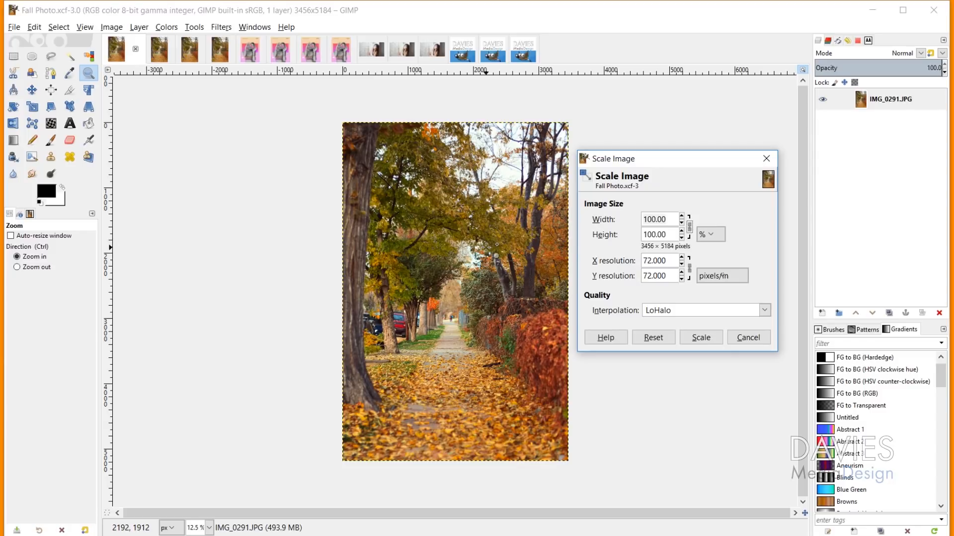
{"action": "mouse_move", "coordinate": [683, 165]}
{"action": "left_mouse_down"}
{"action": "mouse_move", "coordinate": [639, 167]}
{"action": "mouse_move", "coordinate": [665, 164]}
{"action": "left_mouse_up"}
- Scale Fall Photo.xcf to 10 percent width with linked height, using None as the interpolation
{"action": "left_click", "coordinate": [693, 233]}
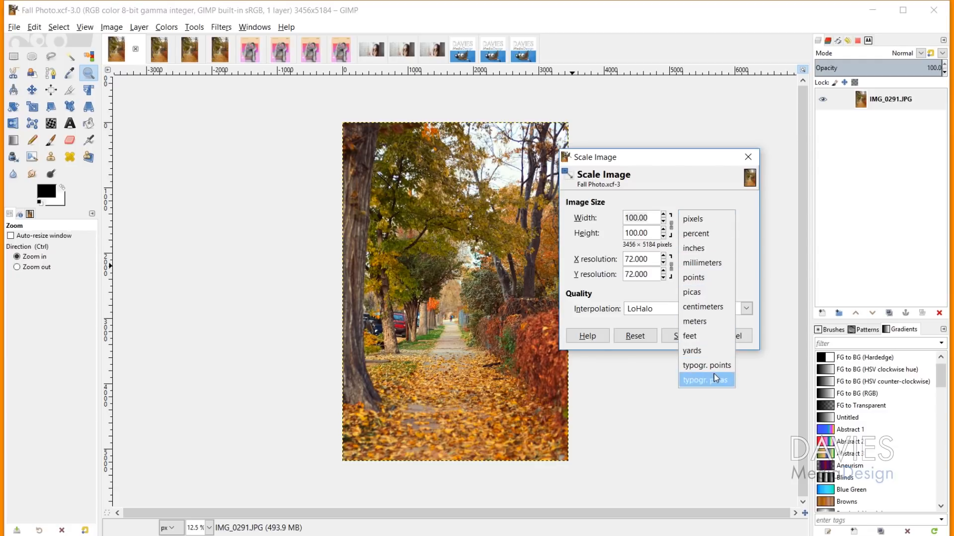
{"action": "left_click", "coordinate": [705, 199]}
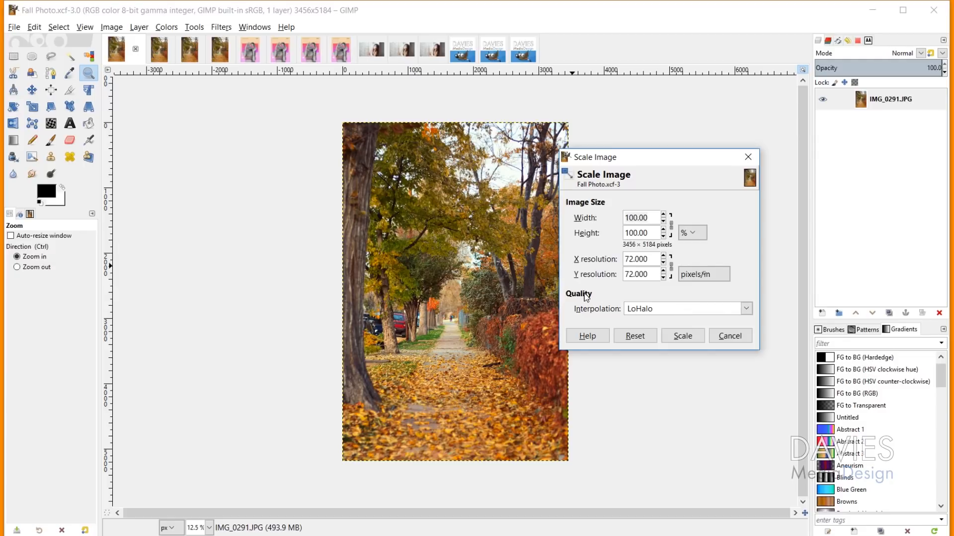
{"action": "left_click", "coordinate": [654, 311]}
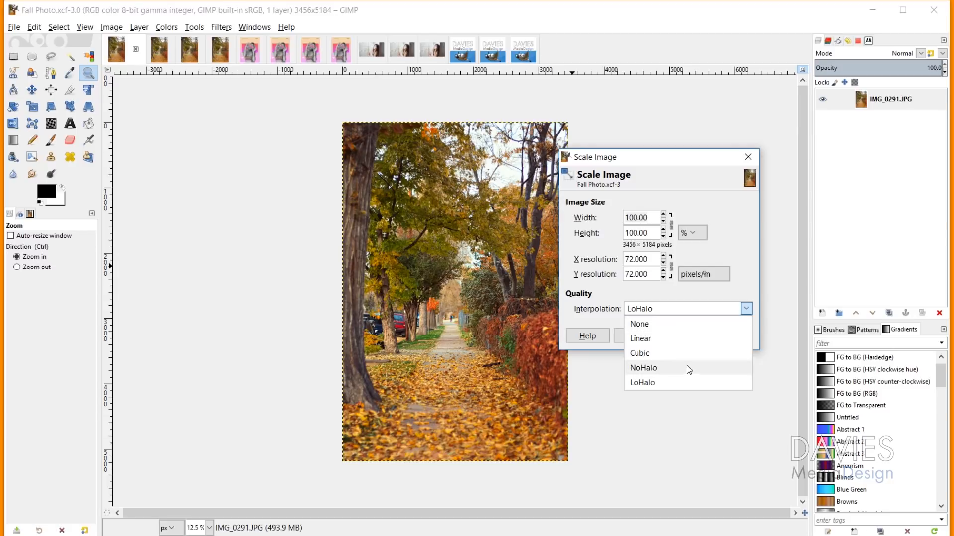
{"action": "left_click", "coordinate": [666, 326]}
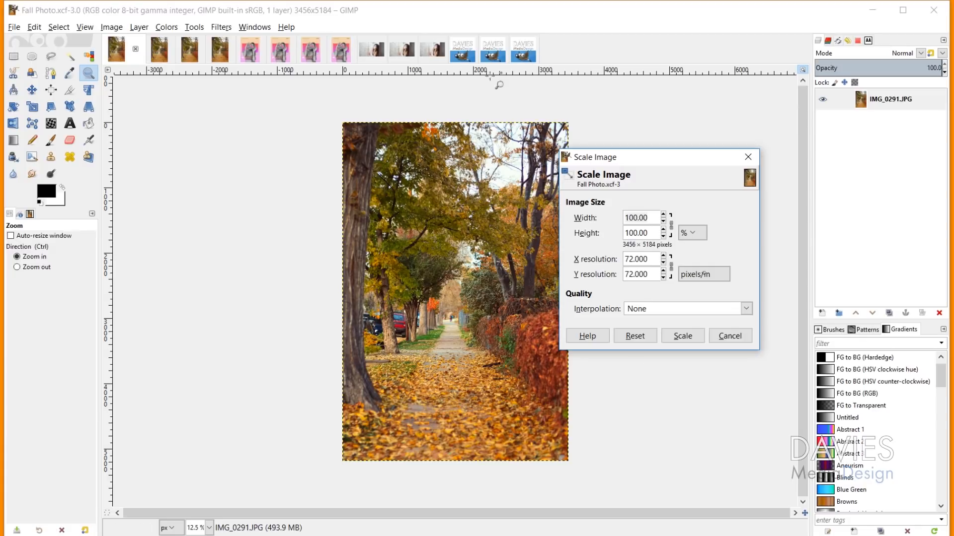
{"action": "left_click", "coordinate": [646, 218]}
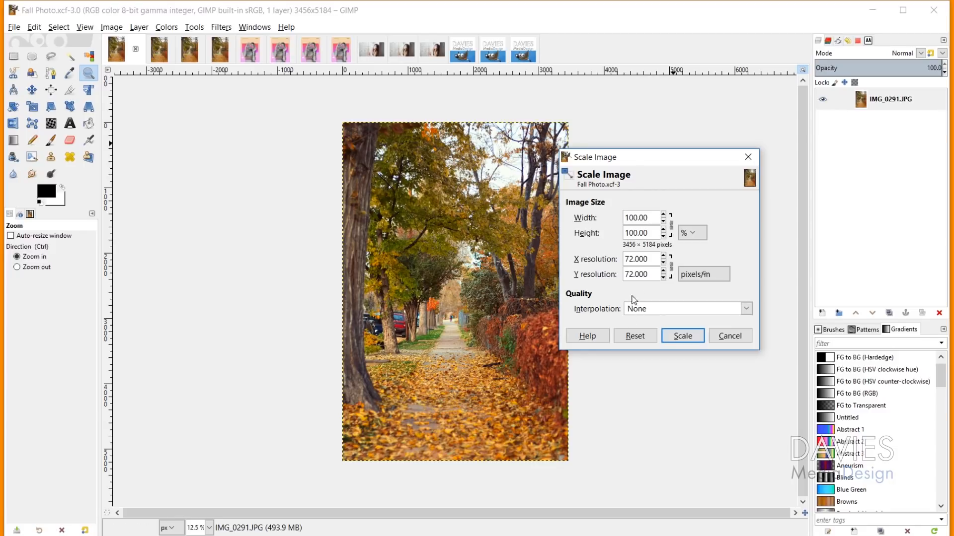
{"action": "left_click_drag", "start_coordinate": [649, 217], "coordinate": [612, 235]}
{"action": "type", "text": "10"}
{"action": "key", "text": "Tab"}
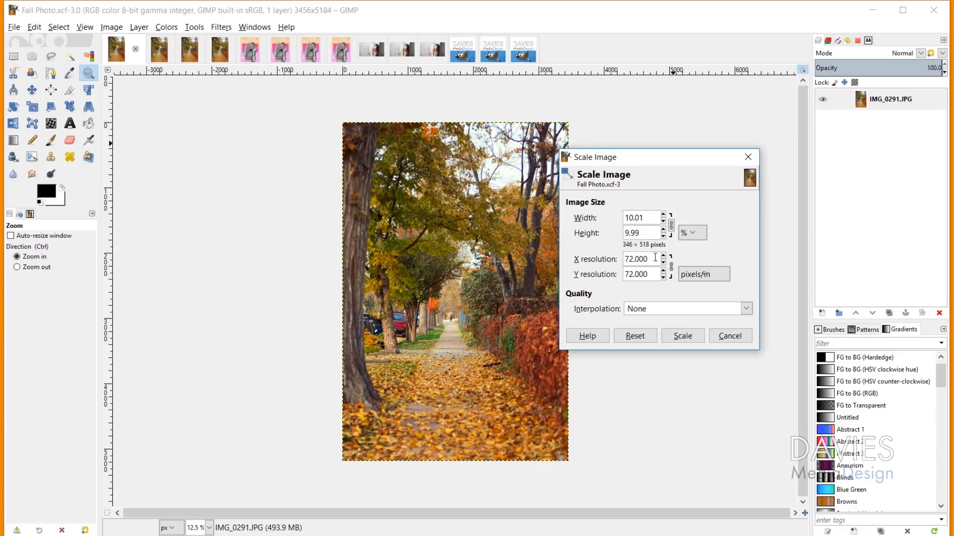
{"action": "left_click", "coordinate": [682, 337]}
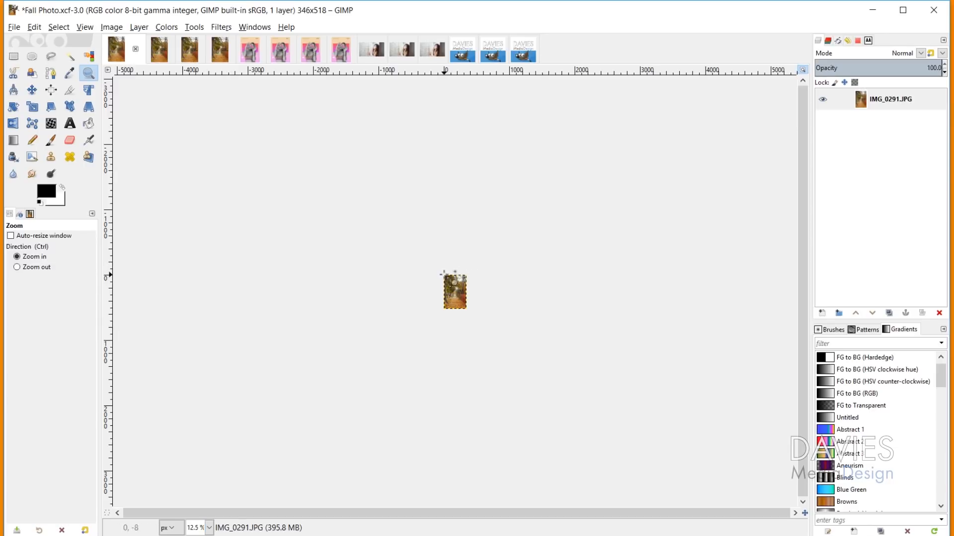
- Inspect the pixel detail around the tree trunks and red car in the scaled Fall Photo.xcf at 550% zoom
{"action": "left_click_drag", "start_coordinate": [442, 274], "coordinate": [481, 317]}
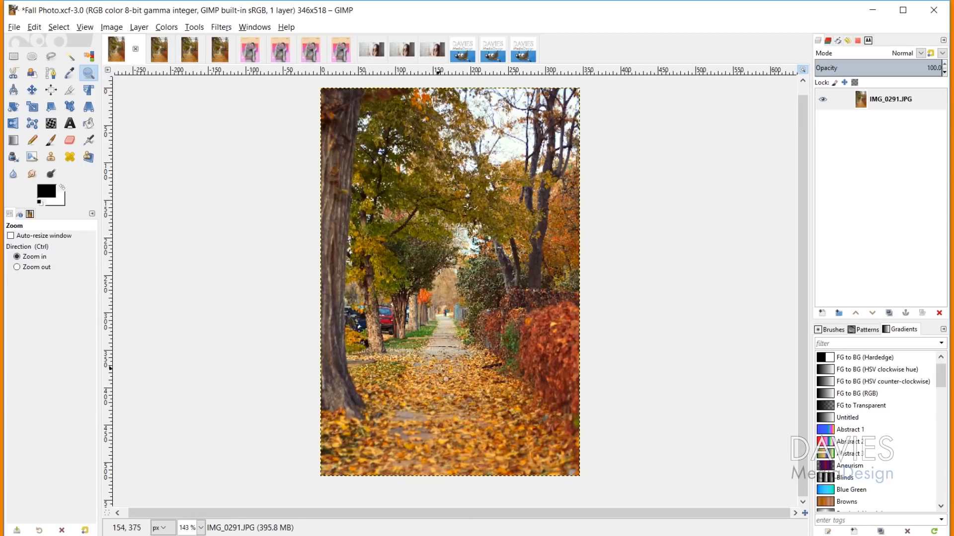
{"action": "left_click", "coordinate": [414, 327]}
{"action": "left_click", "coordinate": [415, 329]}
{"action": "left_click", "coordinate": [416, 329]}
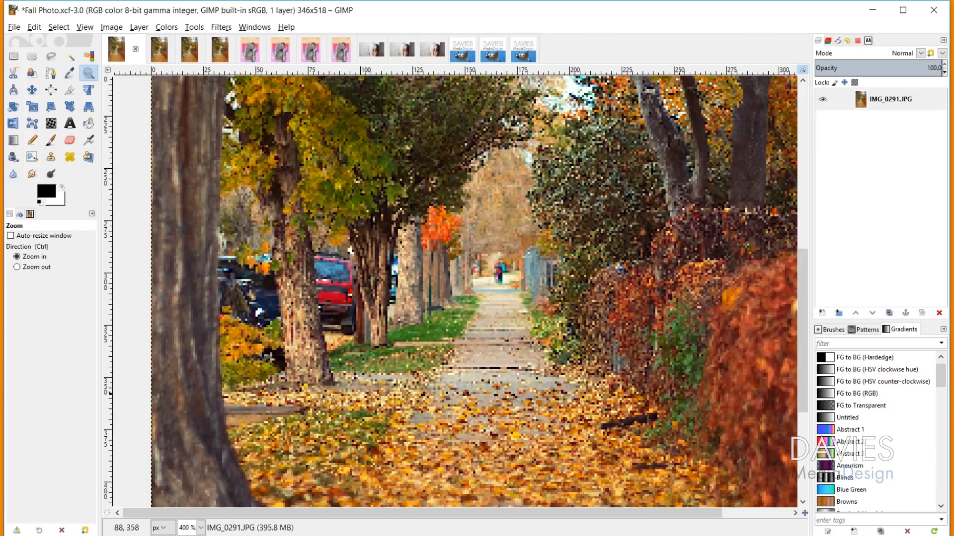
{"action": "left_click", "coordinate": [271, 357]}
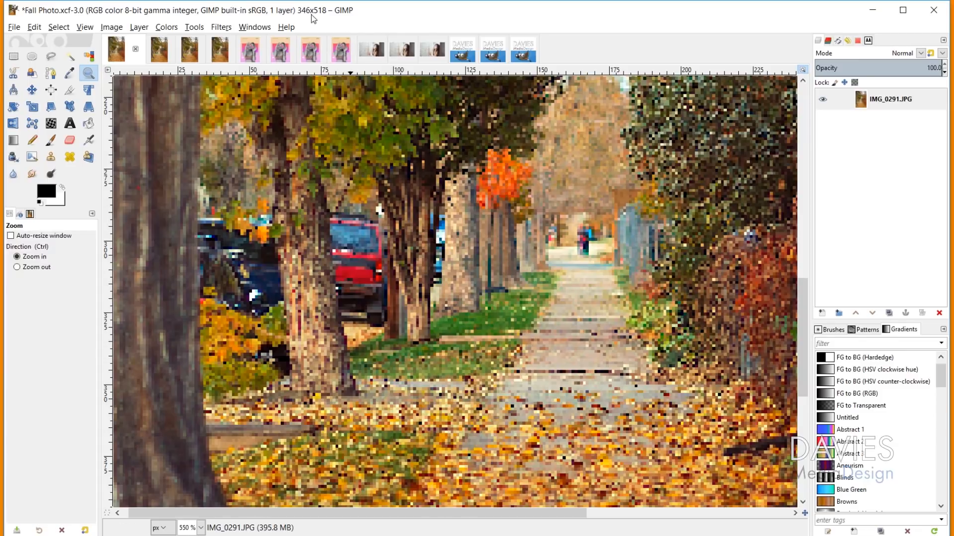
- Scale the second version of the fall photo to 10 percent width with linked height, using Linear interpolation
{"action": "left_click", "coordinate": [161, 54]}
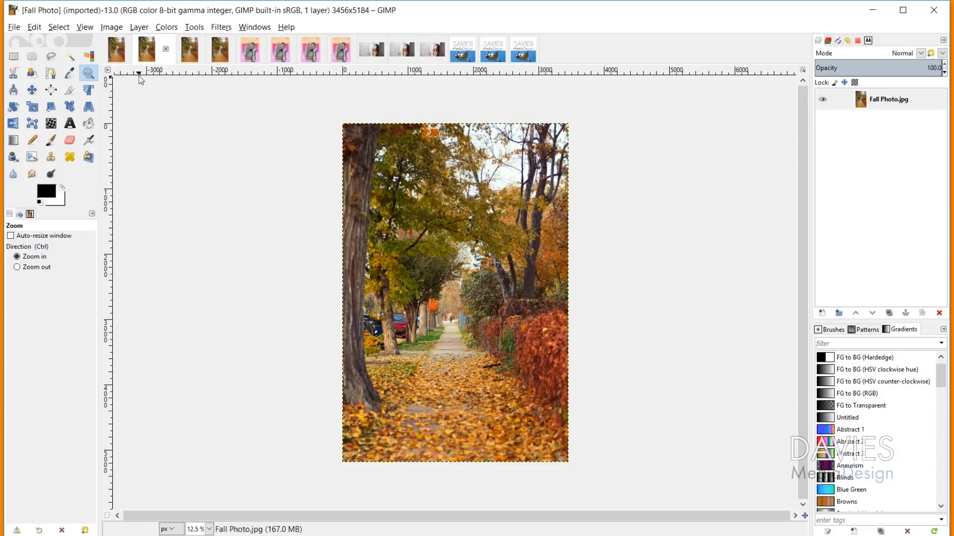
{"action": "left_click", "coordinate": [112, 27]}
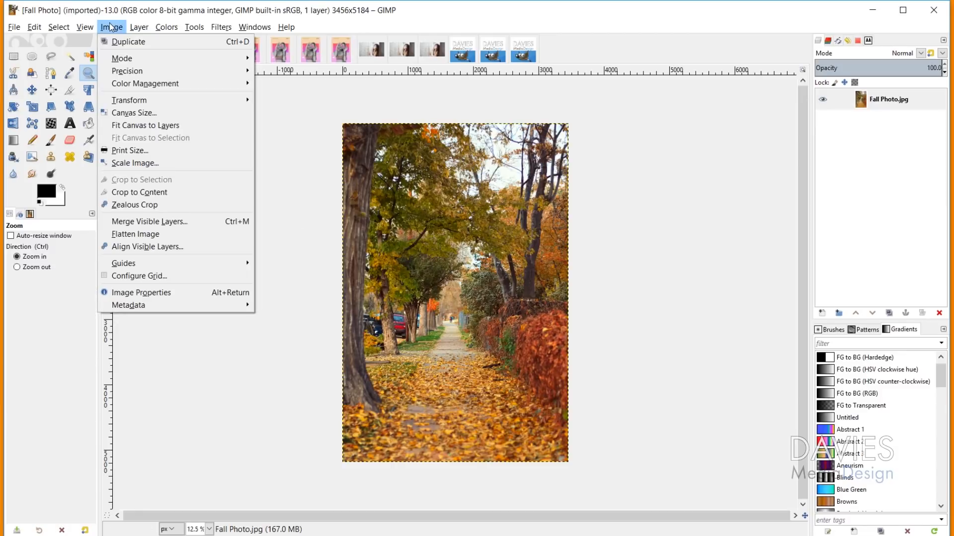
{"action": "left_click", "coordinate": [141, 164]}
{"action": "type", "text": "10"}
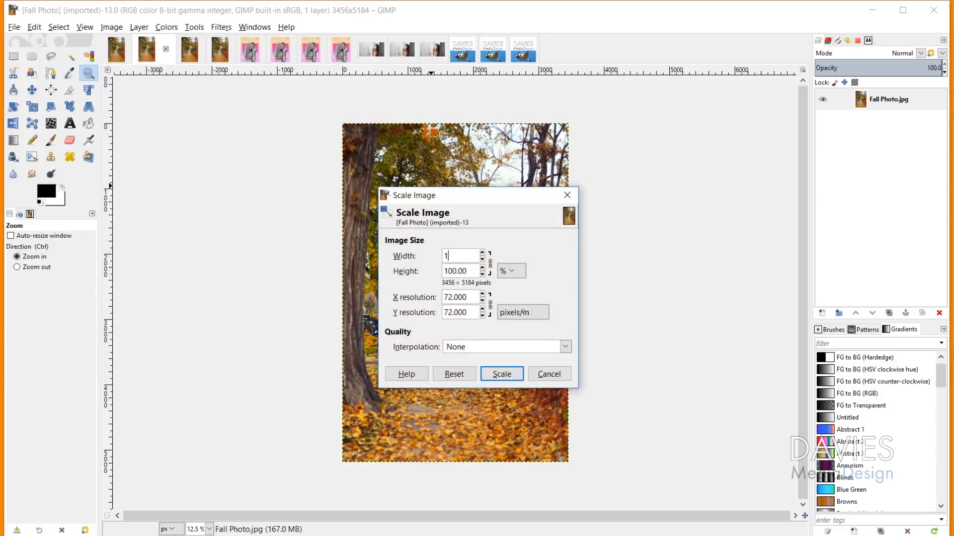
{"action": "key", "text": "Tab"}
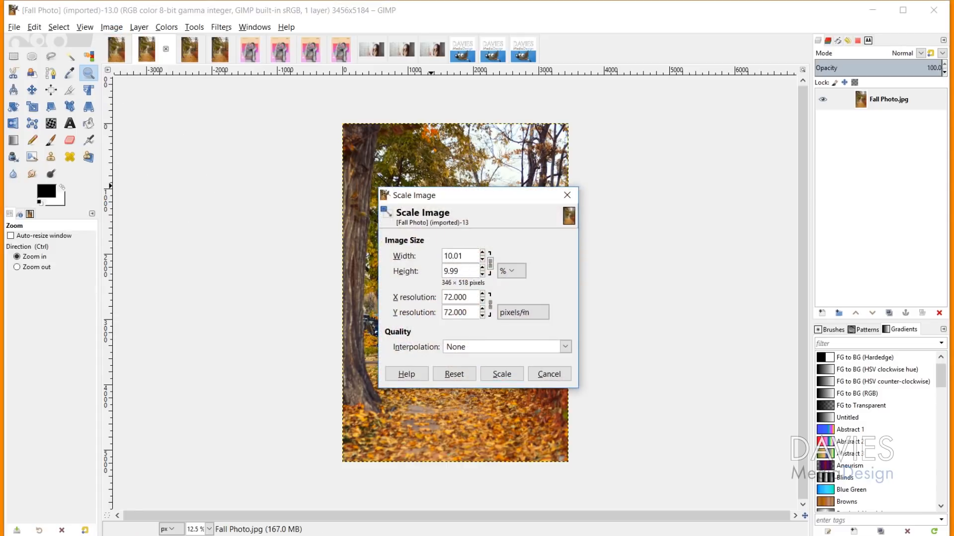
{"action": "left_click", "coordinate": [474, 347]}
{"action": "left_click", "coordinate": [477, 377]}
{"action": "left_click", "coordinate": [502, 374]}
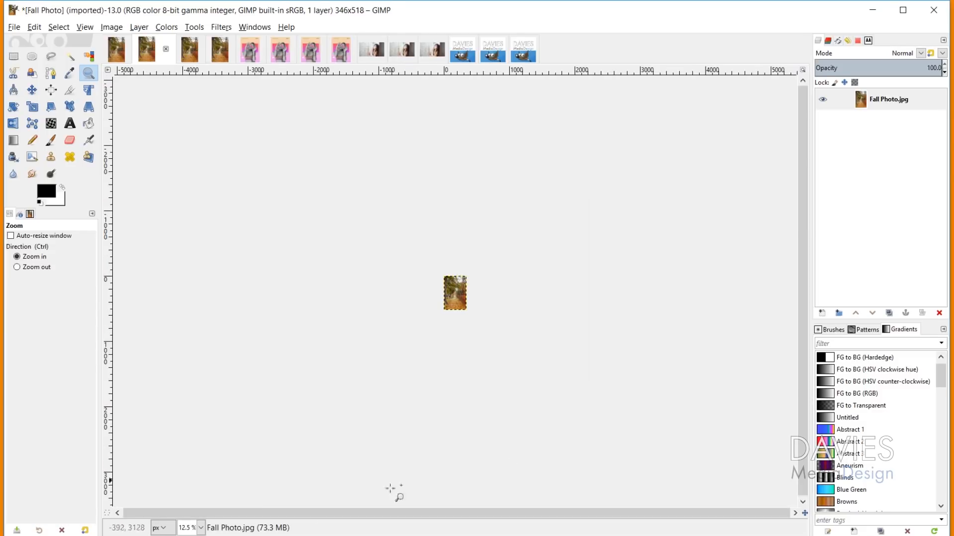
- Compare the Linear-scaled photo with the version scaled without interpolation, viewing the same area at 550% zoom
{"action": "left_click", "coordinate": [201, 528]}
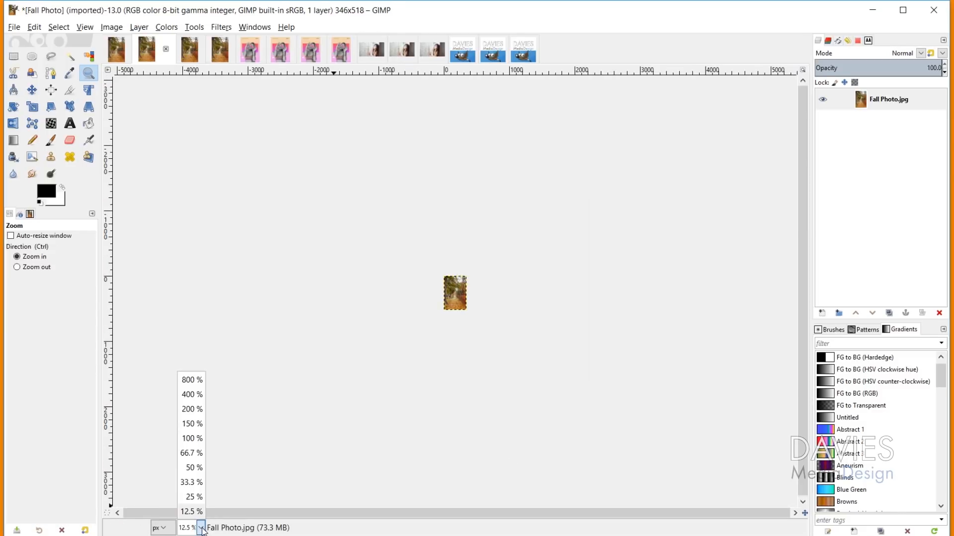
{"action": "left_click", "coordinate": [196, 394]}
{"action": "left_click", "coordinate": [238, 426]}
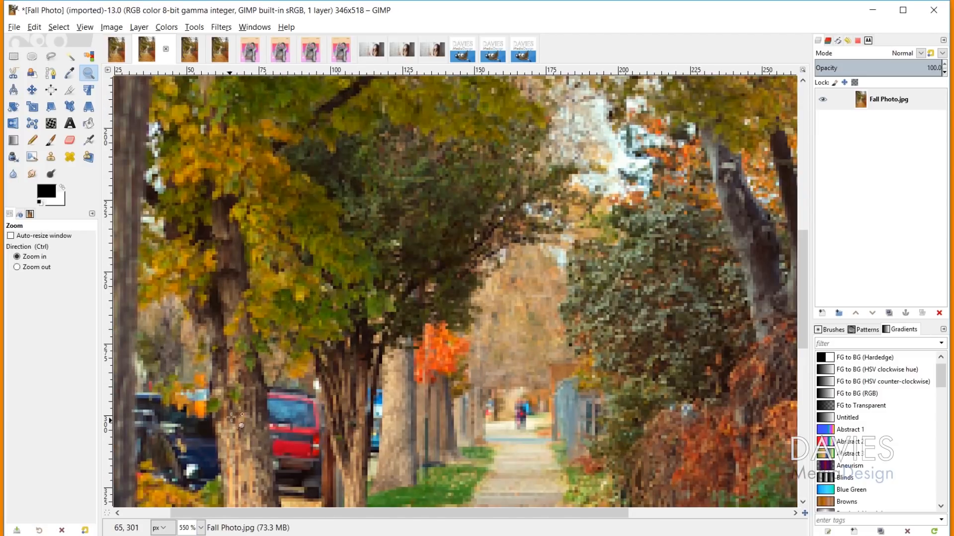
{"action": "scroll", "coordinate": [476, 511], "scroll_direction": "left", "scroll_amount": 3}
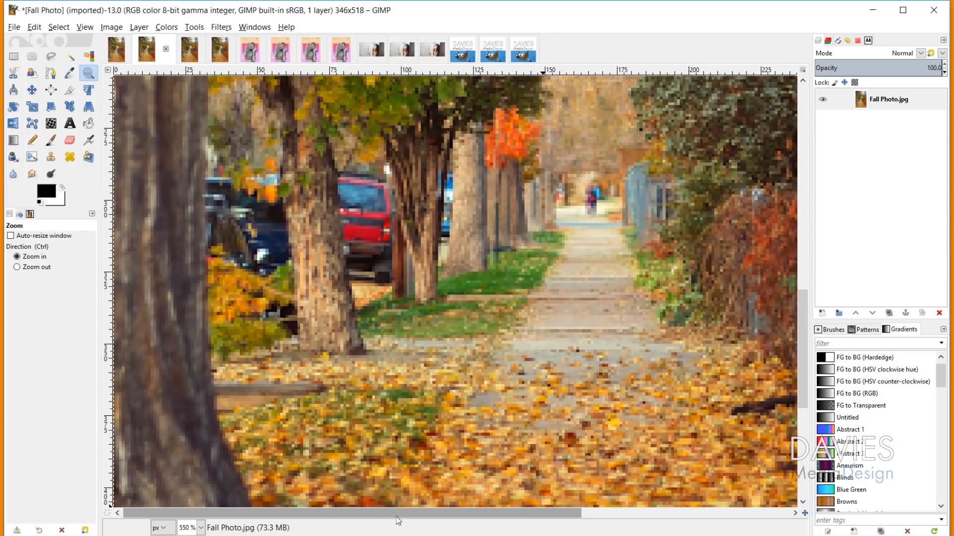
{"action": "left_click", "coordinate": [114, 58]}
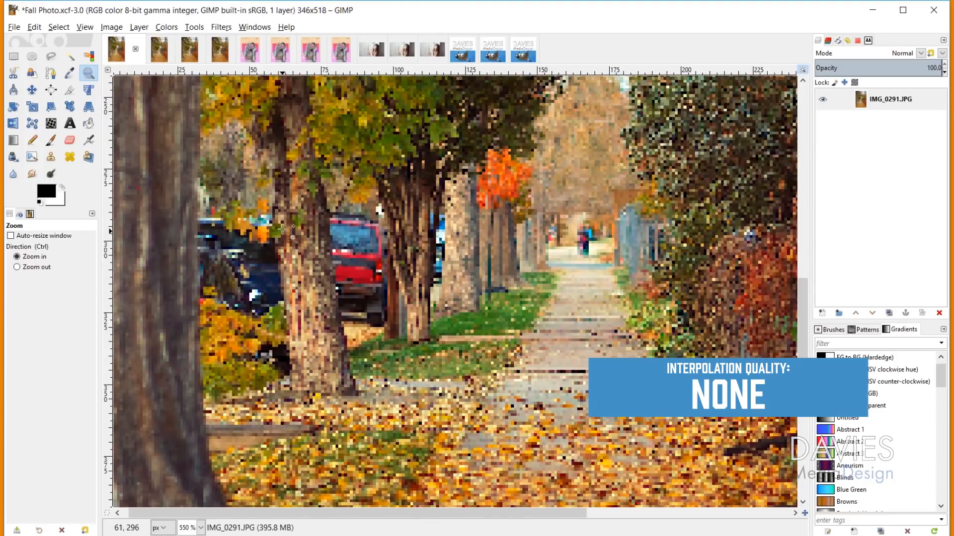
{"action": "left_click", "coordinate": [159, 52]}
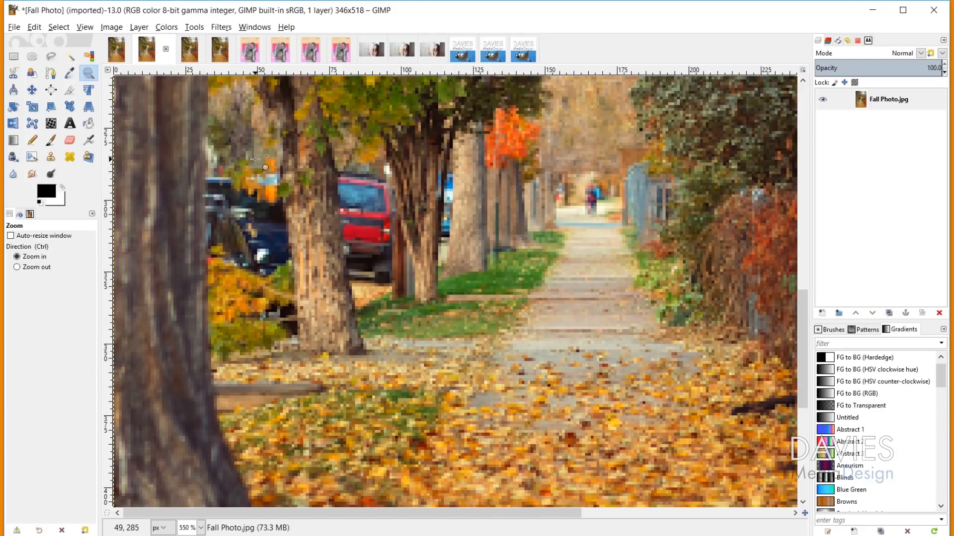
{"action": "left_click", "coordinate": [118, 49]}
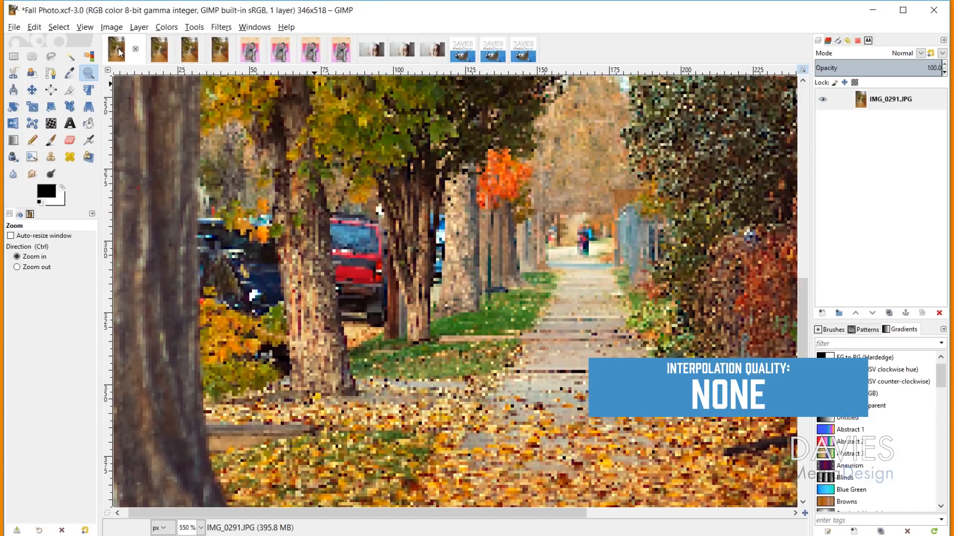
{"action": "left_click", "coordinate": [159, 49]}
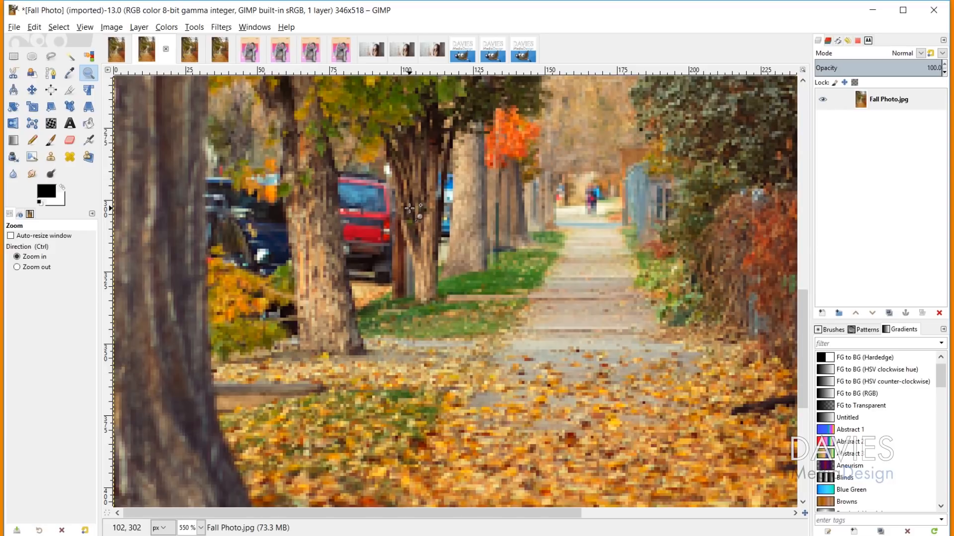
- Scale the third version of the fall photo to 10 percent width with linked height, using Cubic interpolation
{"action": "left_click", "coordinate": [191, 46]}
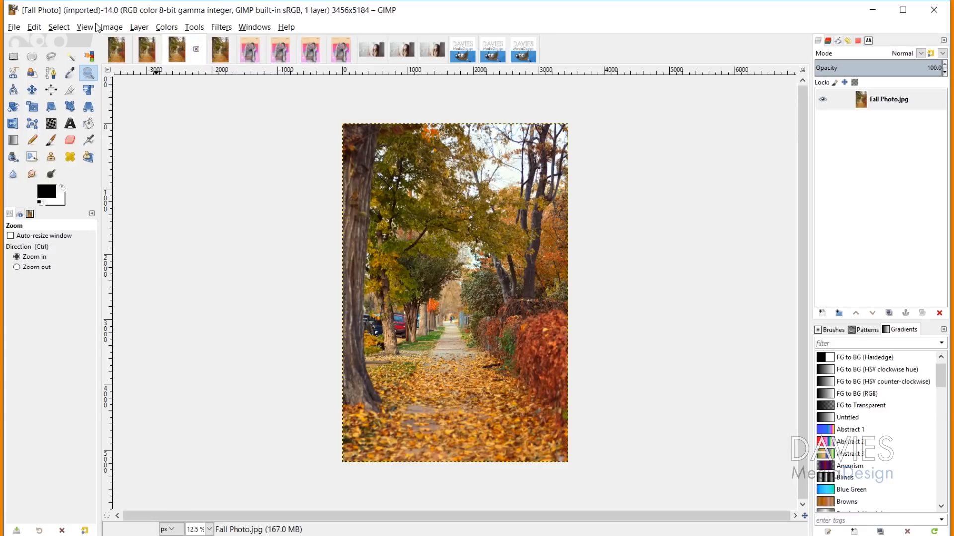
{"action": "left_click", "coordinate": [112, 27]}
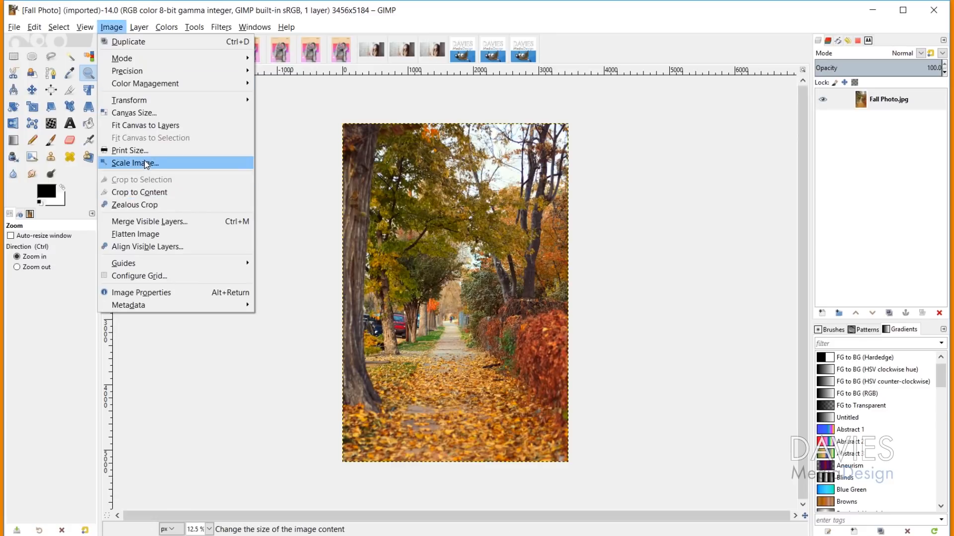
{"action": "left_click", "coordinate": [145, 163]}
{"action": "type", "text": "10"}
{"action": "key", "text": "Tab"}
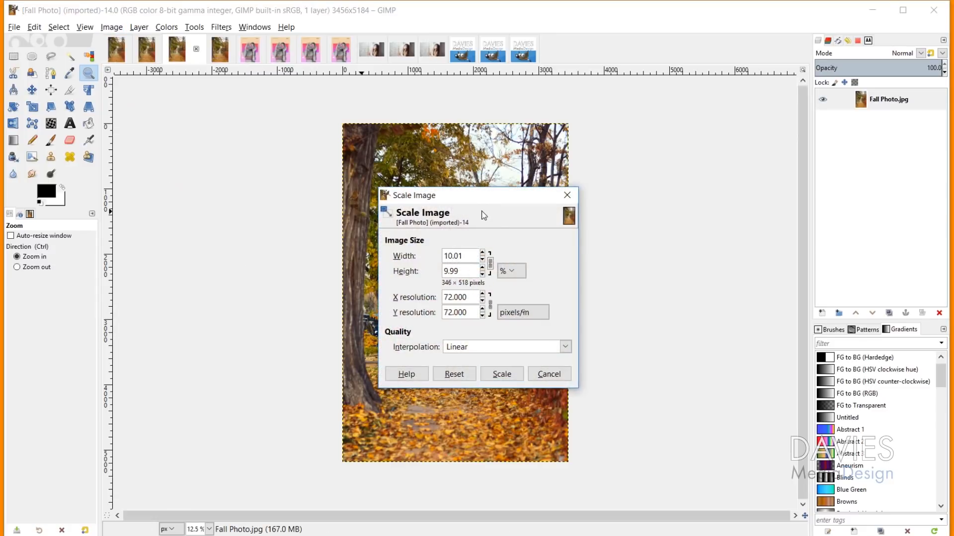
{"action": "left_click", "coordinate": [481, 348]}
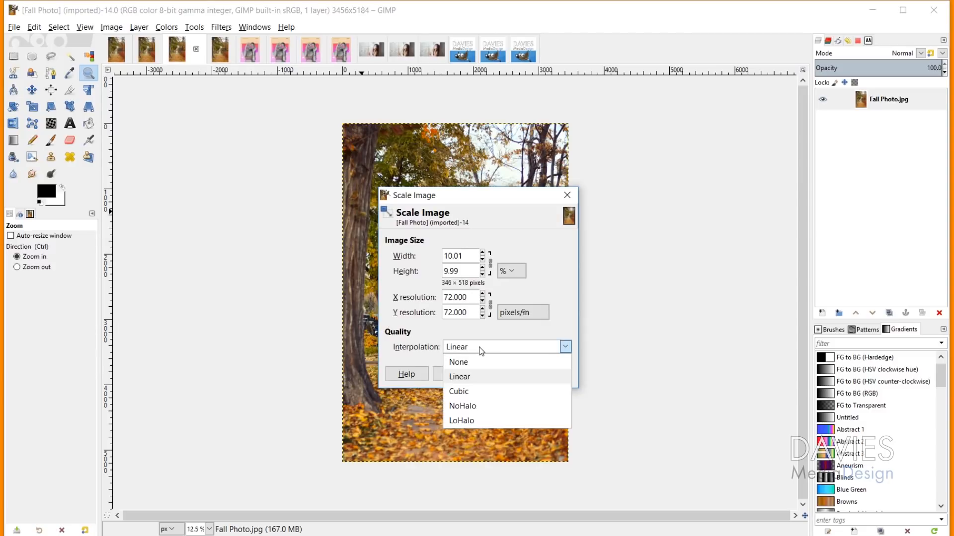
{"action": "left_click", "coordinate": [479, 392]}
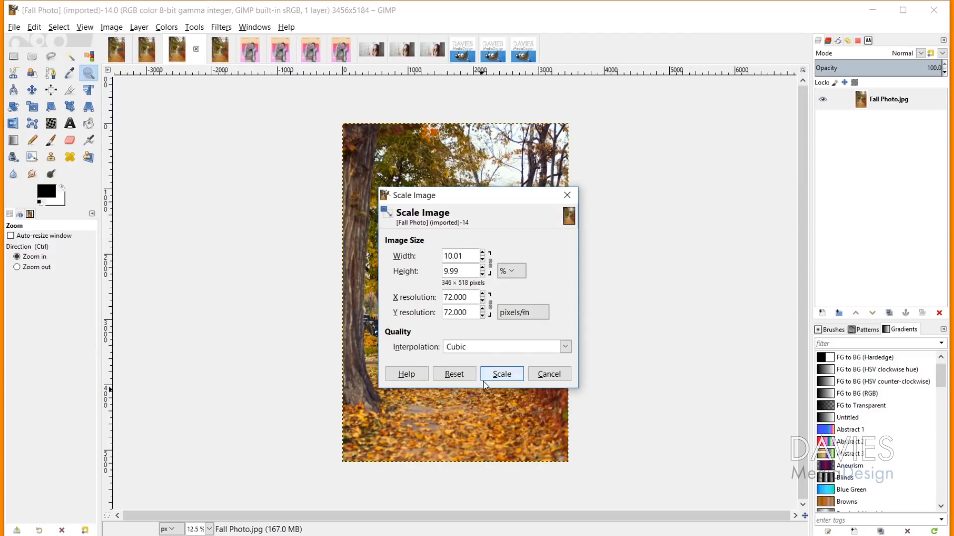
{"action": "left_click", "coordinate": [511, 374]}
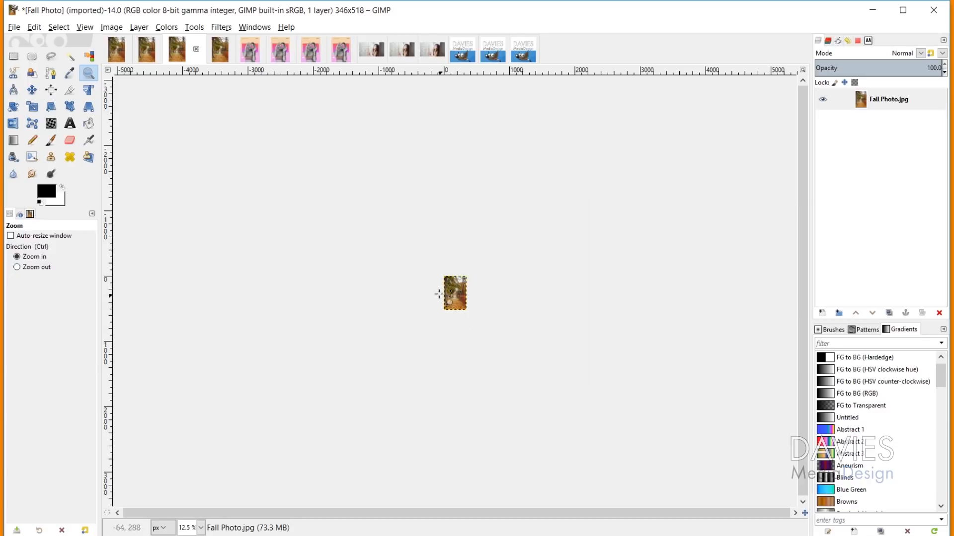
- Compare the Cubic-scaled photo with the None and Linear versions, viewing the tree and car area at 550% zoom
{"action": "left_click", "coordinate": [201, 529]}
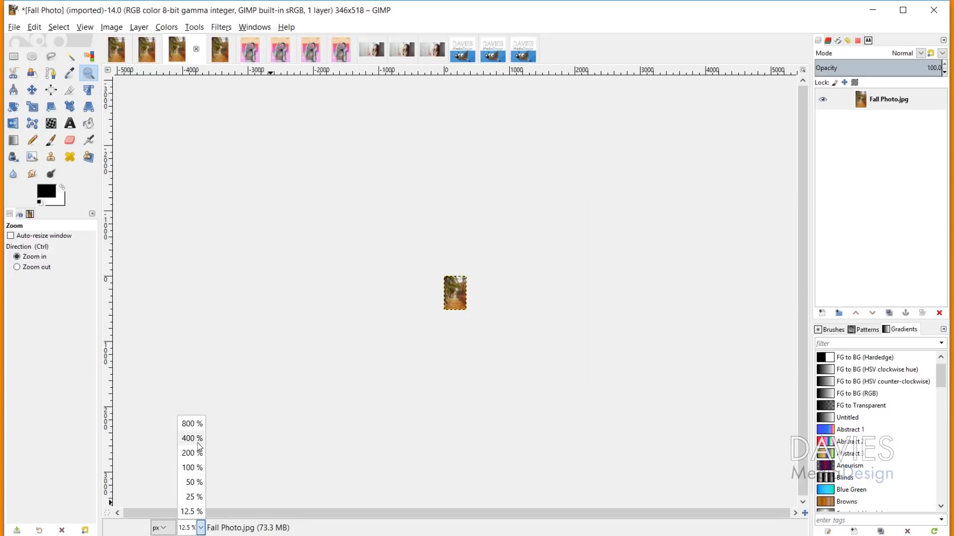
{"action": "left_click", "coordinate": [199, 441]}
{"action": "scroll", "coordinate": [191, 384], "scroll_direction": "down", "scroll_amount": 4}
{"action": "scroll", "coordinate": [201, 304], "scroll_direction": "up", "scroll_amount": 2}
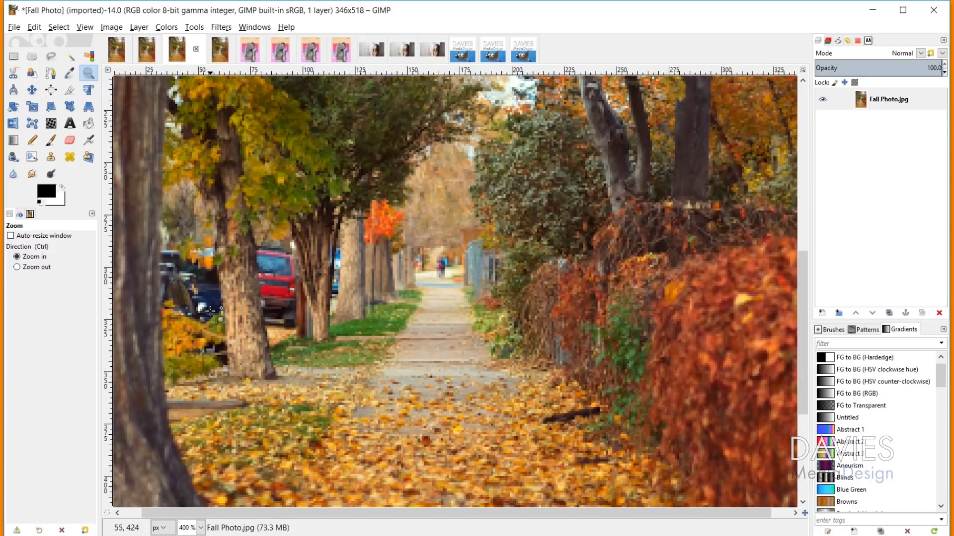
{"action": "left_click", "coordinate": [180, 279]}
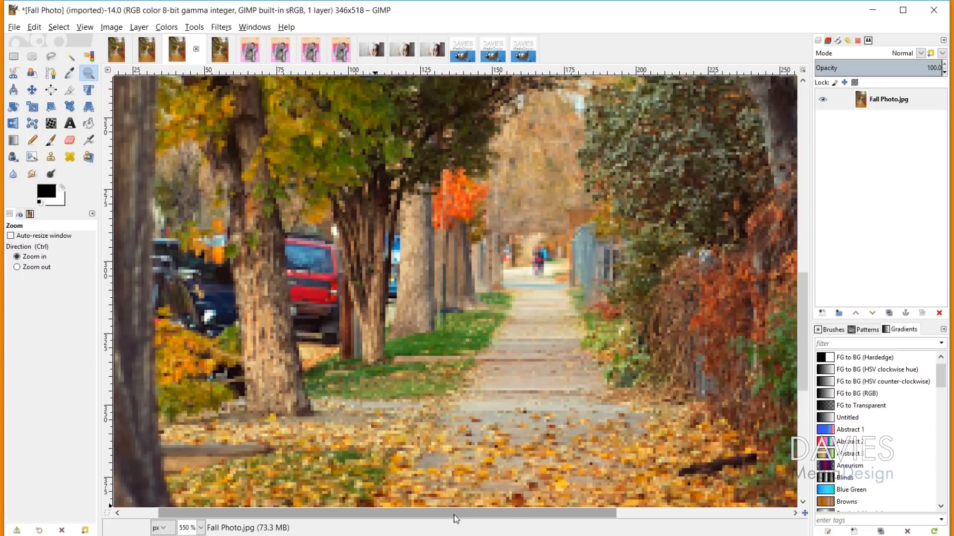
{"action": "scroll", "coordinate": [410, 514], "scroll_direction": "left", "scroll_amount": 1}
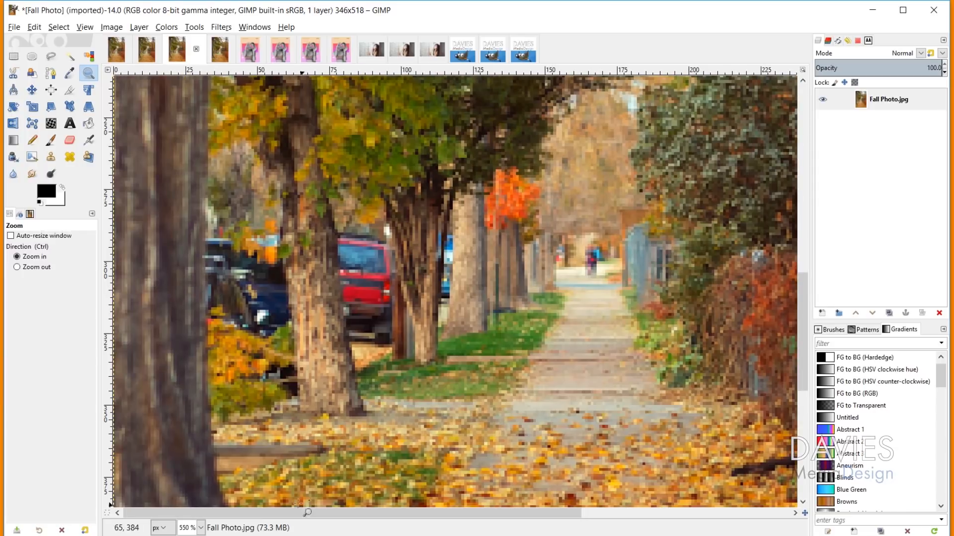
{"action": "left_click", "coordinate": [117, 50]}
{"action": "left_click", "coordinate": [161, 55]}
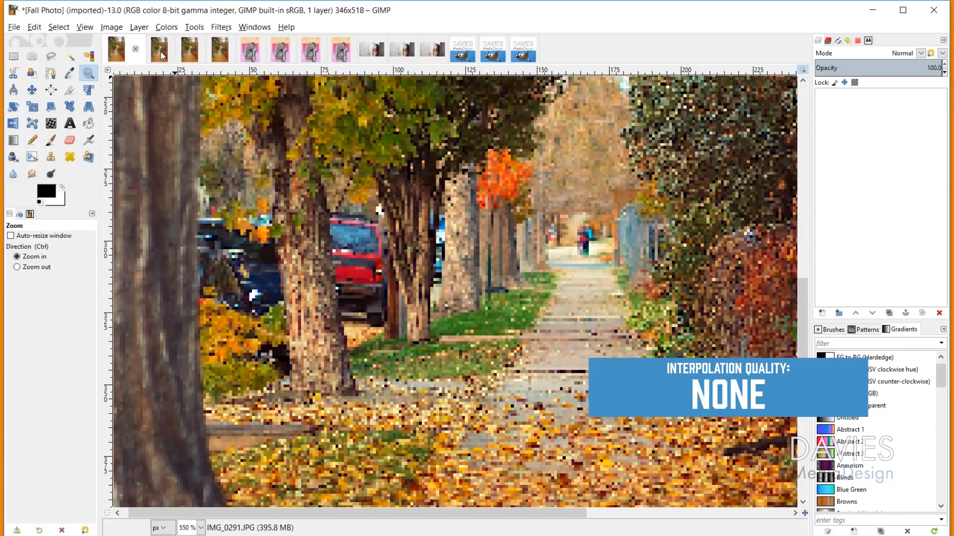
{"action": "left_click", "coordinate": [191, 51]}
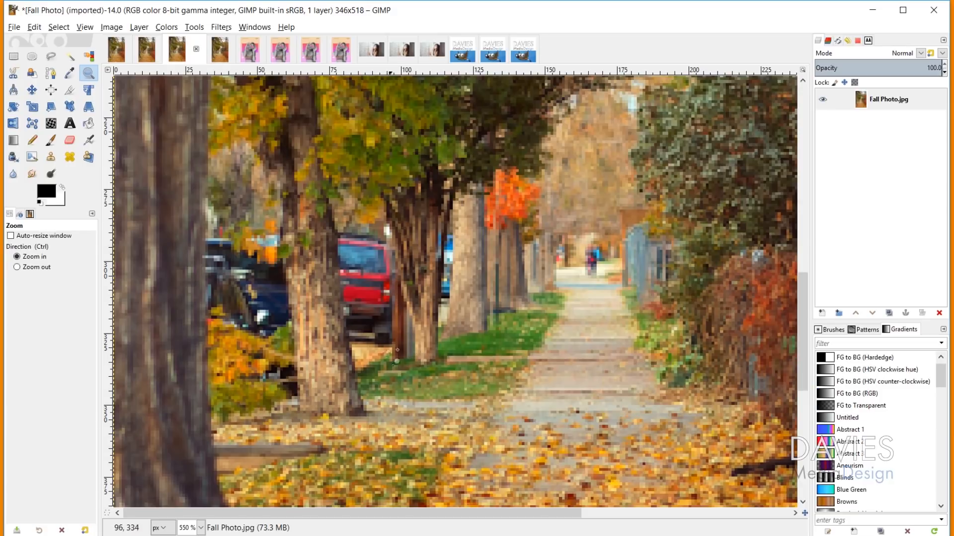
{"action": "left_click", "coordinate": [118, 51]}
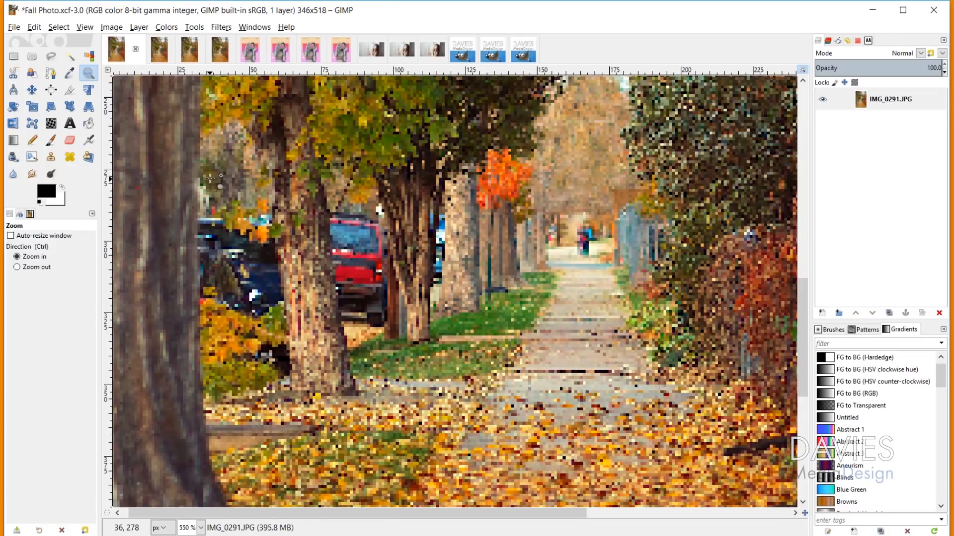
- Scale the fourth version of the fall photo to 10 percent width with linked height, using NoHalo interpolation
{"action": "left_click", "coordinate": [189, 52]}
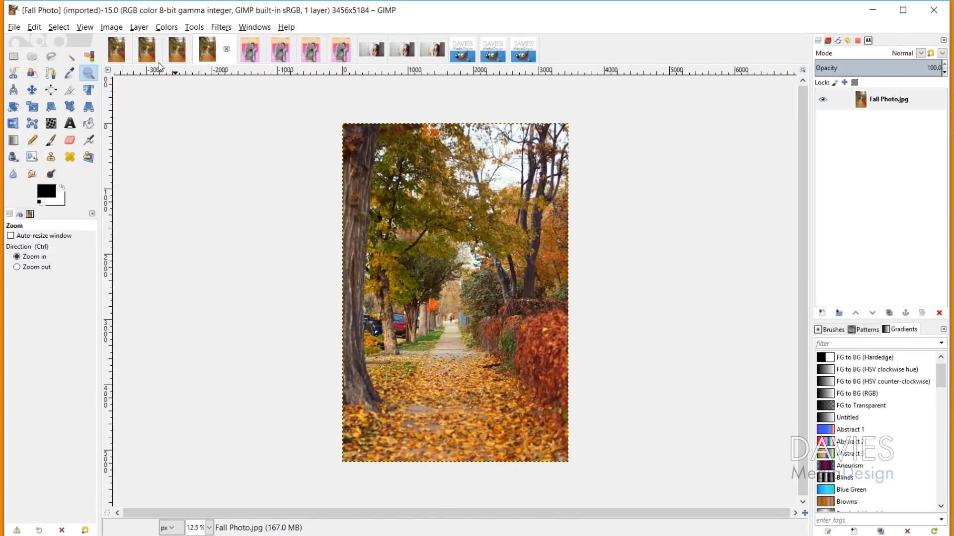
{"action": "left_click", "coordinate": [111, 27]}
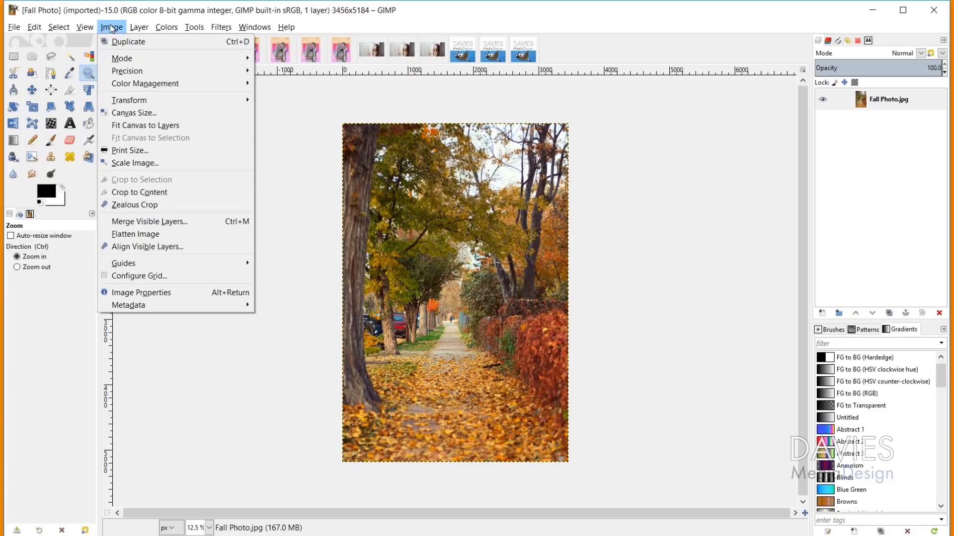
{"action": "left_click", "coordinate": [149, 163]}
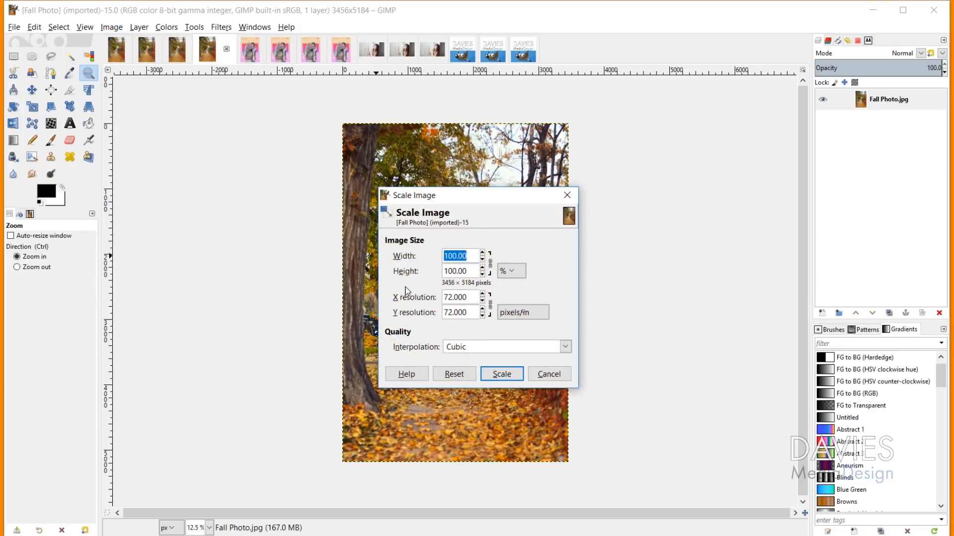
{"action": "type", "text": "10"}
{"action": "key", "text": "Tab"}
{"action": "left_click", "coordinate": [496, 346]}
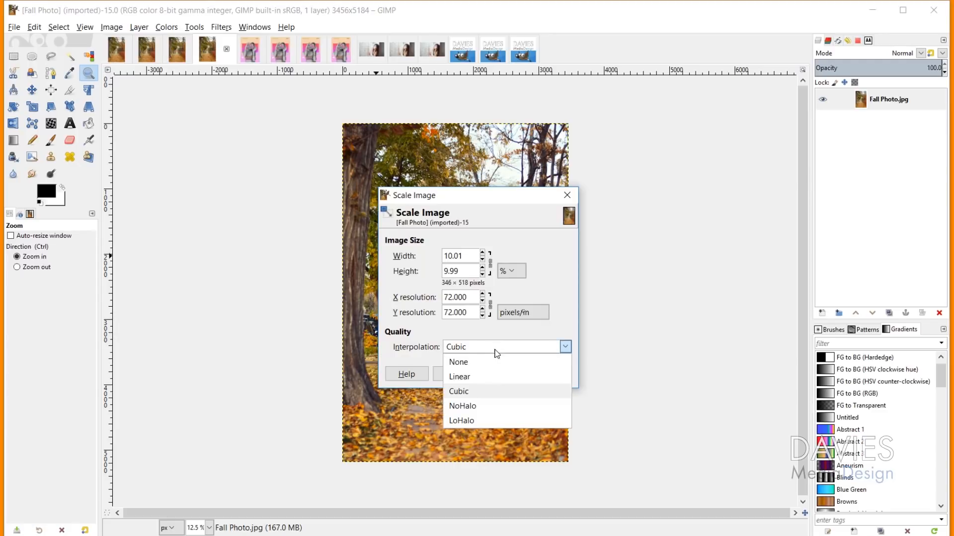
{"action": "left_click", "coordinate": [487, 407]}
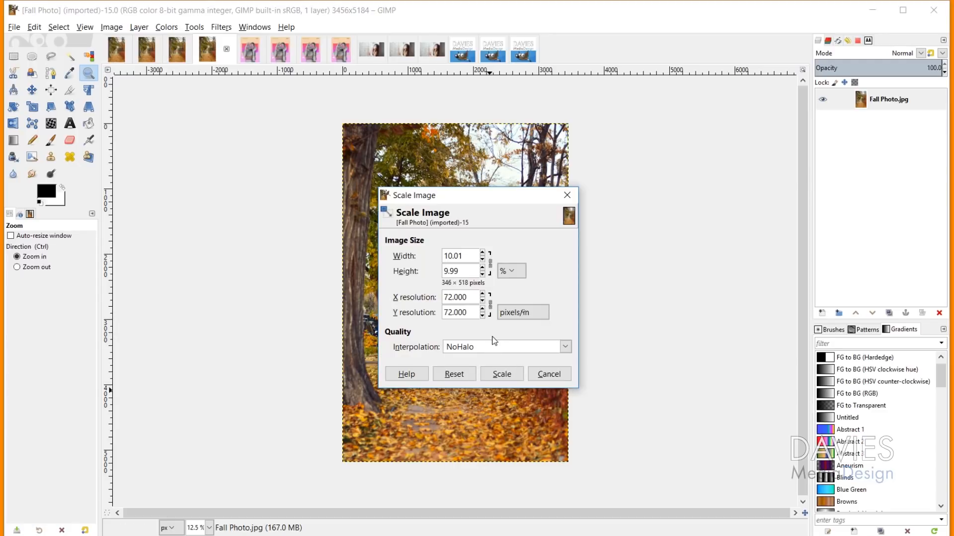
{"action": "left_click", "coordinate": [514, 375]}
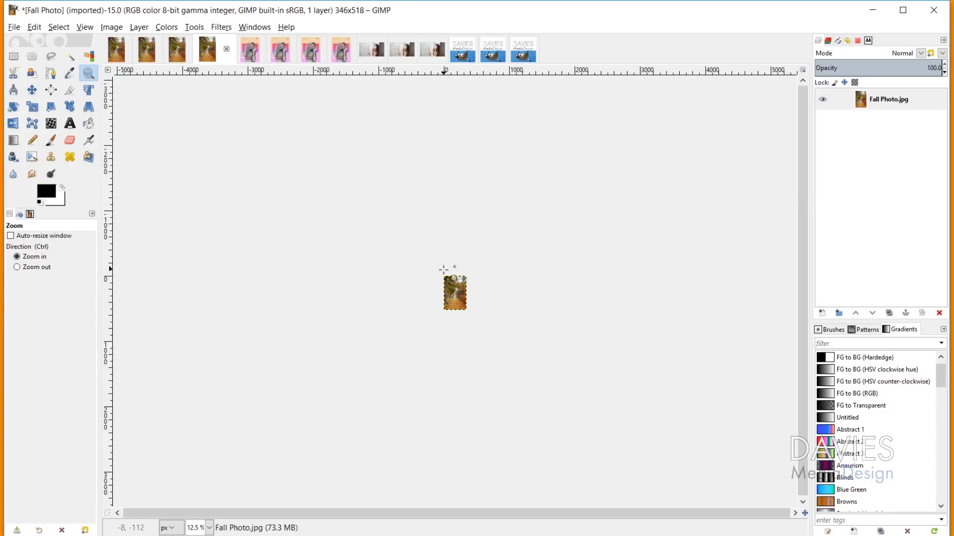
- Compare the NoHalo-scaled photo with the Cubic version, viewing the tree and red car area at 550% zoom
{"action": "left_click_drag", "start_coordinate": [439, 270], "coordinate": [484, 320]}
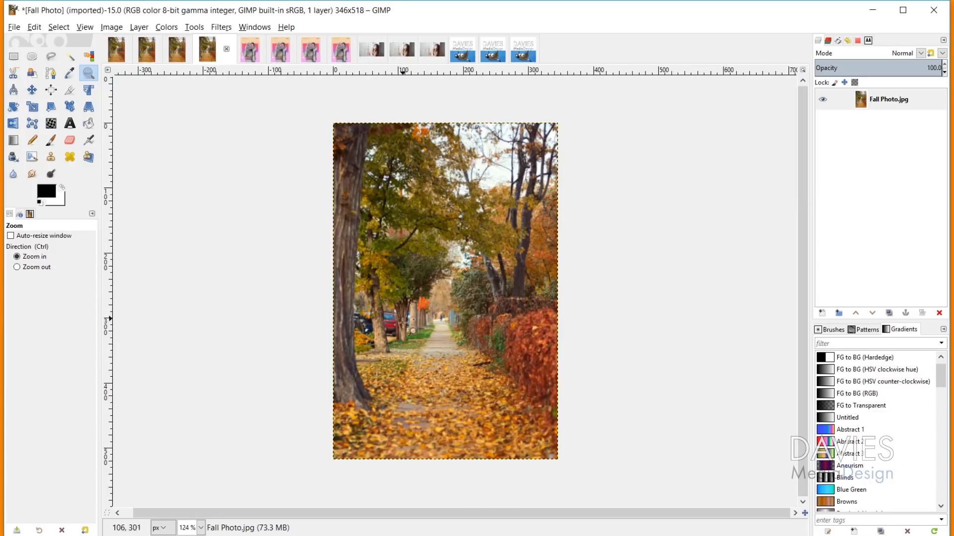
{"action": "left_click", "coordinate": [201, 528]}
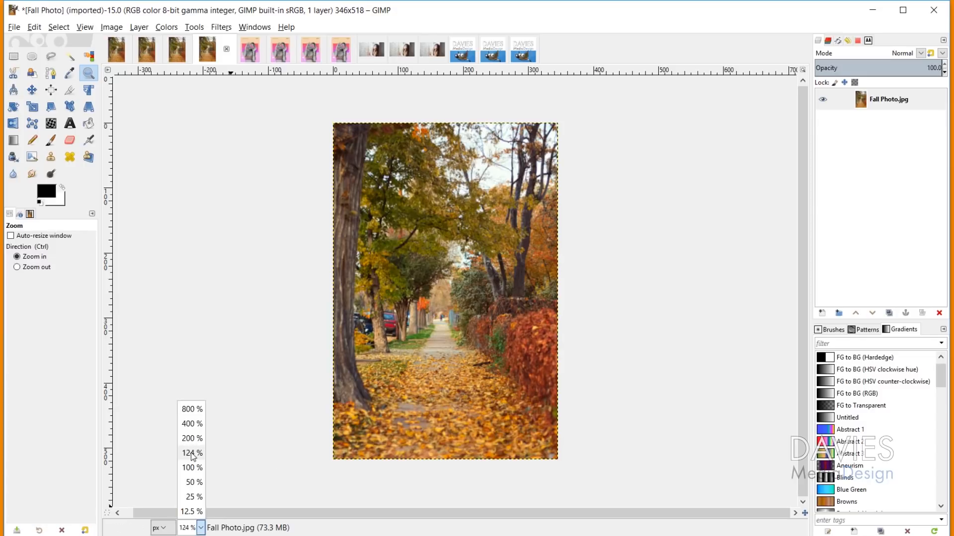
{"action": "left_click", "coordinate": [192, 424]}
{"action": "left_click", "coordinate": [250, 363]}
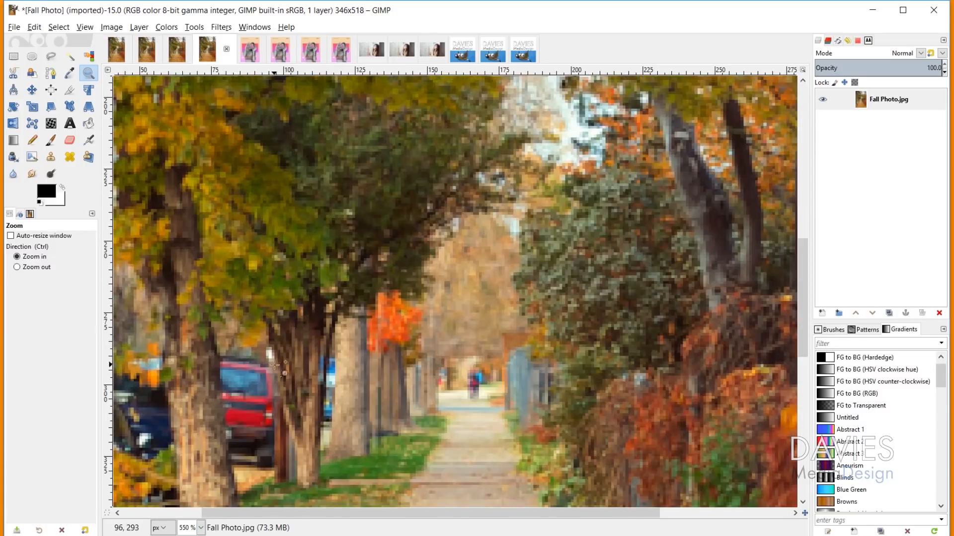
{"action": "scroll", "coordinate": [306, 409], "scroll_direction": "down", "scroll_amount": 7}
{"action": "scroll", "coordinate": [317, 432], "scroll_direction": "up", "scroll_amount": 5}
{"action": "scroll", "coordinate": [317, 513], "scroll_direction": "left", "scroll_amount": 2}
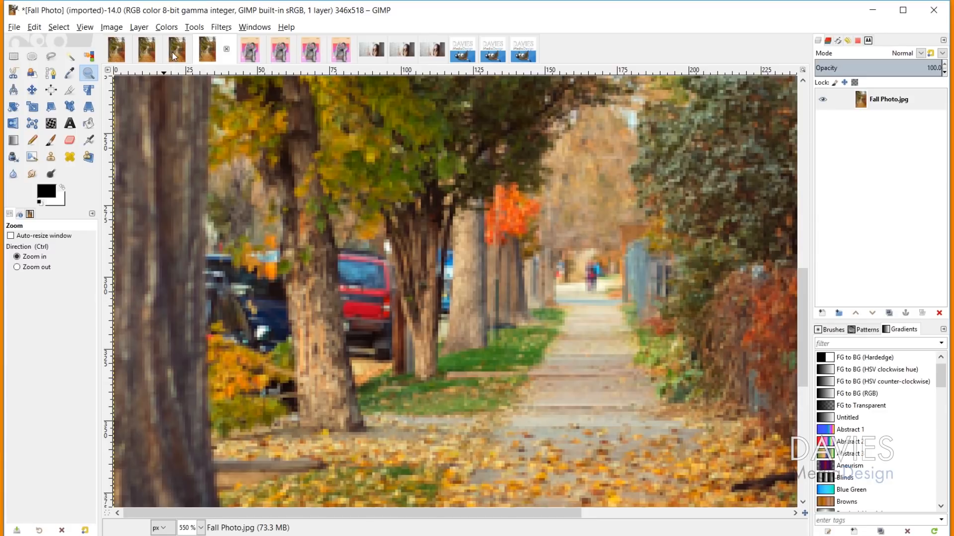
{"action": "left_click", "coordinate": [174, 55]}
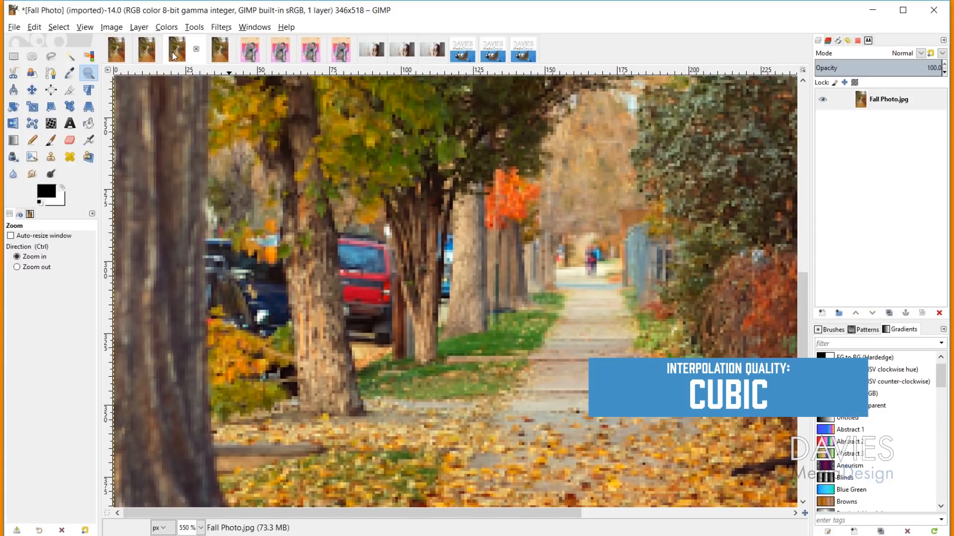
{"action": "left_click", "coordinate": [222, 56]}
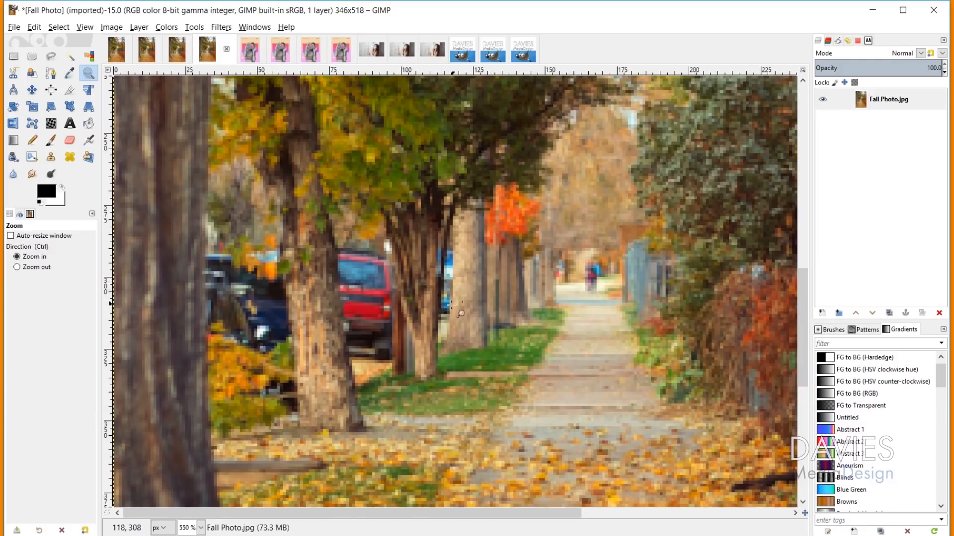
- Open another copy of the recently used file Fall Photo.jpg
{"action": "left_click", "coordinate": [14, 27]}
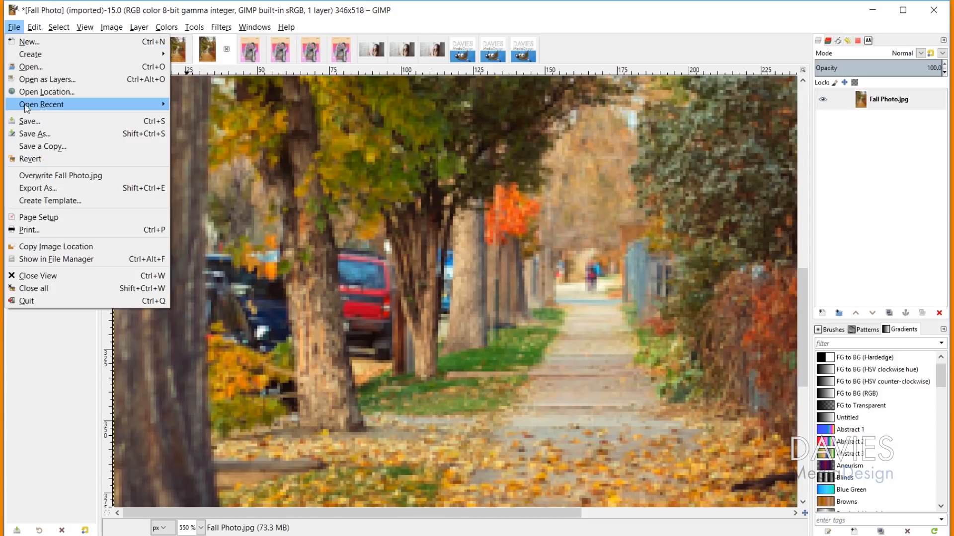
{"action": "mouse_move", "coordinate": [41, 109]}
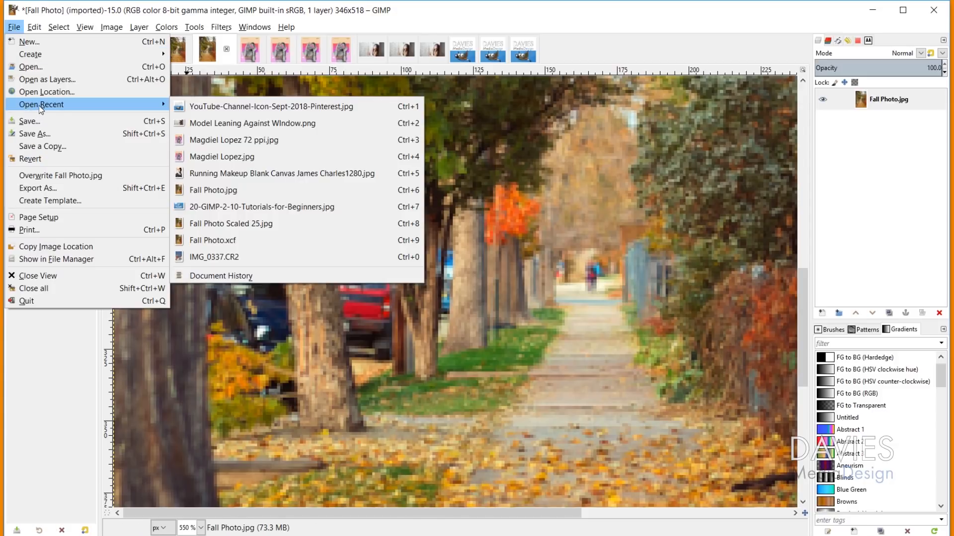
{"action": "left_click", "coordinate": [213, 190]}
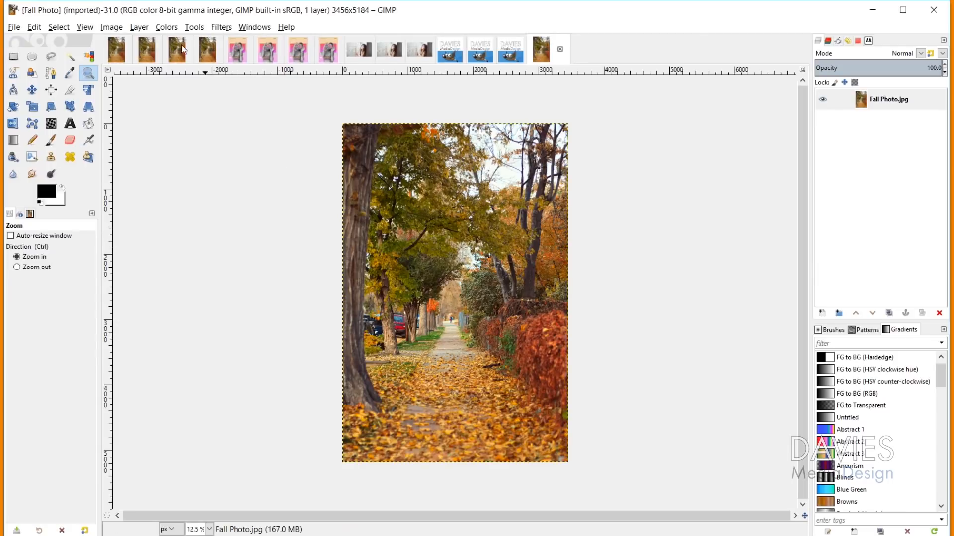
- Scale the newly opened fall photo to 10 percent width with linked height, using LoHalo interpolation
{"action": "left_click", "coordinate": [111, 27]}
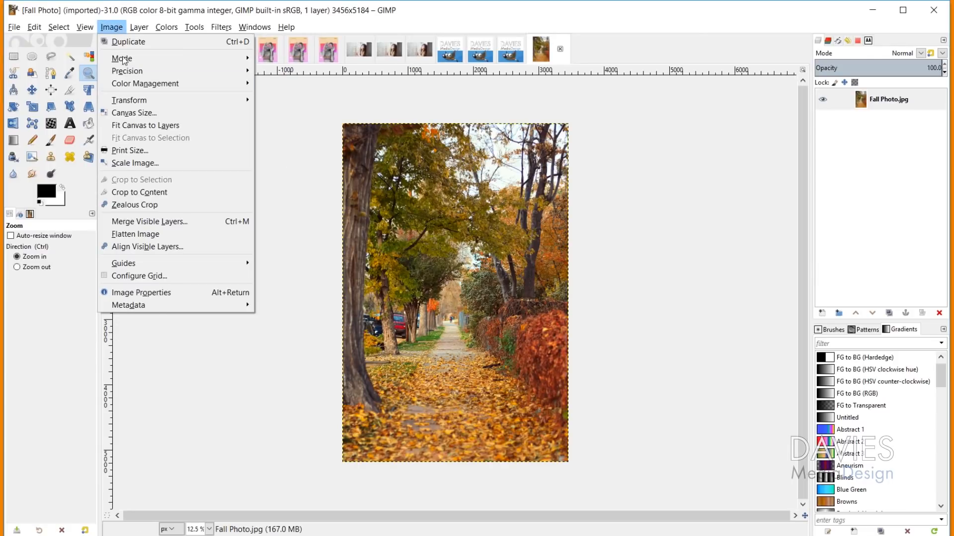
{"action": "left_click", "coordinate": [149, 164]}
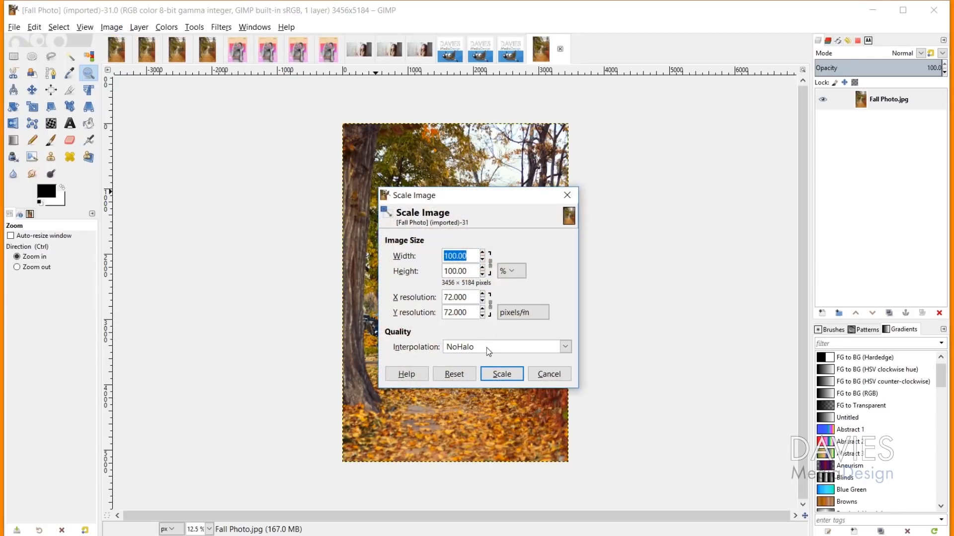
{"action": "type", "text": "10"}
{"action": "key", "text": "Tab"}
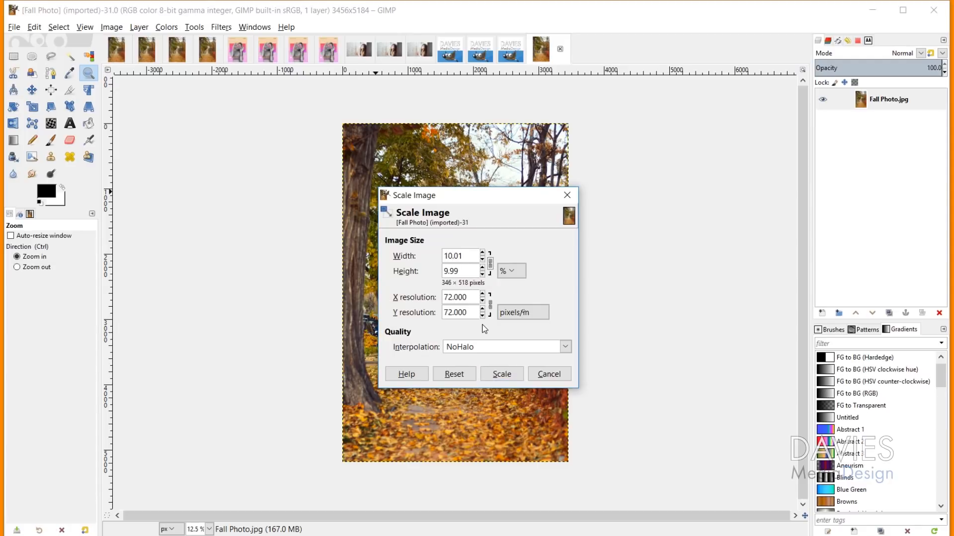
{"action": "left_click", "coordinate": [477, 349]}
{"action": "left_click", "coordinate": [484, 422]}
{"action": "left_click", "coordinate": [502, 375]}
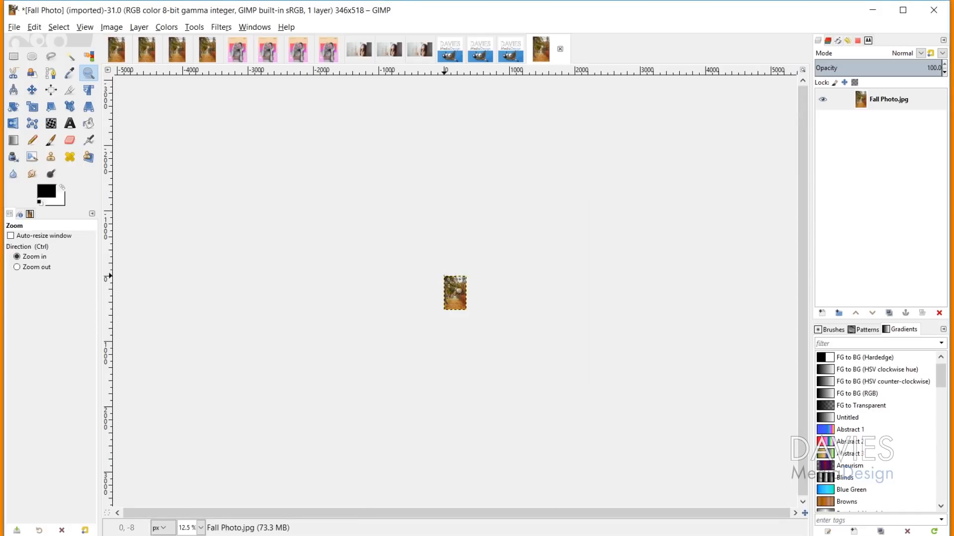
- Compare the LoHalo-scaled photo with the NoHalo version, viewing the tree and red car area at 550% zoom
{"action": "left_click_drag", "start_coordinate": [452, 287], "coordinate": [447, 355]}
{"action": "left_click", "coordinate": [202, 528]}
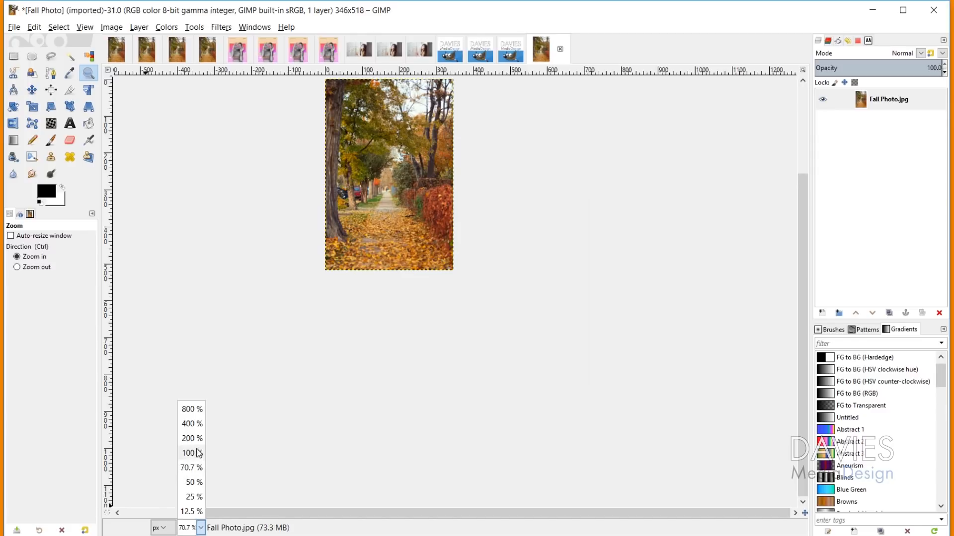
{"action": "left_click", "coordinate": [191, 425]}
{"action": "left_click", "coordinate": [279, 212]}
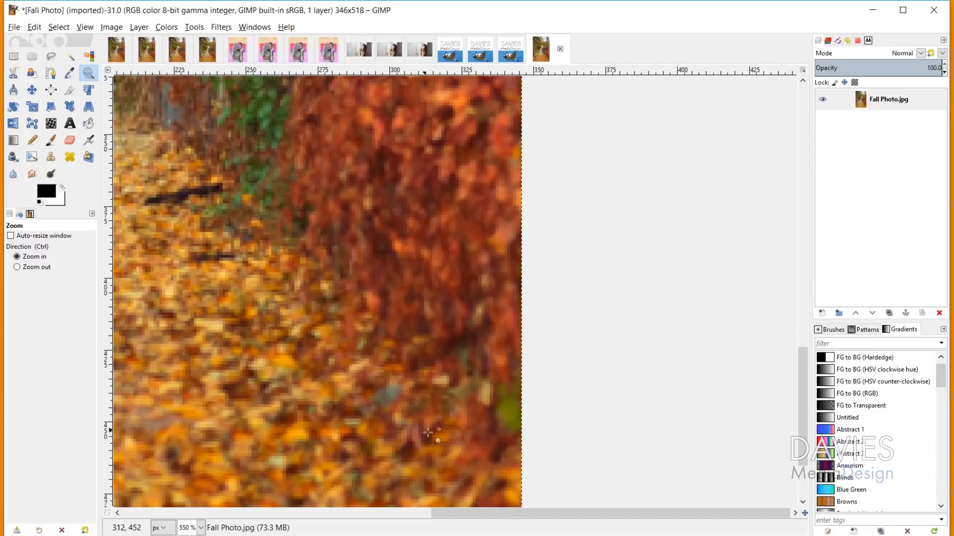
{"action": "left_click_drag", "start_coordinate": [503, 513], "coordinate": [186, 512]}
{"action": "scroll", "coordinate": [536, 367], "scroll_direction": "up", "scroll_amount": 7}
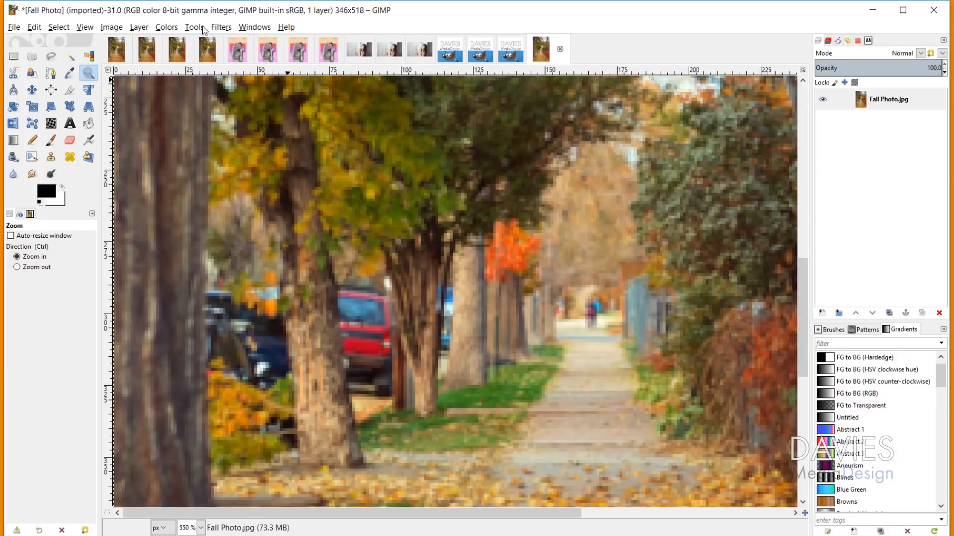
{"action": "left_click", "coordinate": [205, 43]}
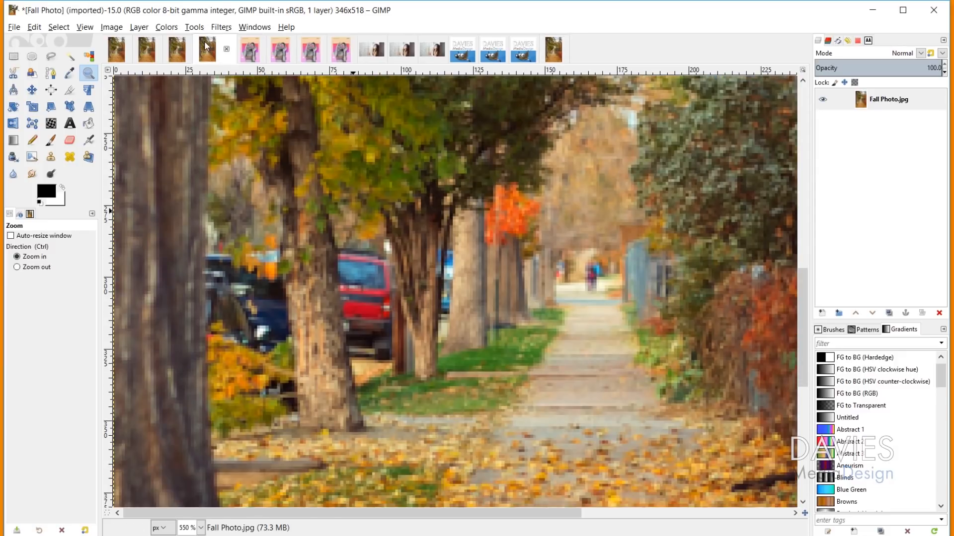
{"action": "left_click", "coordinate": [553, 49]}
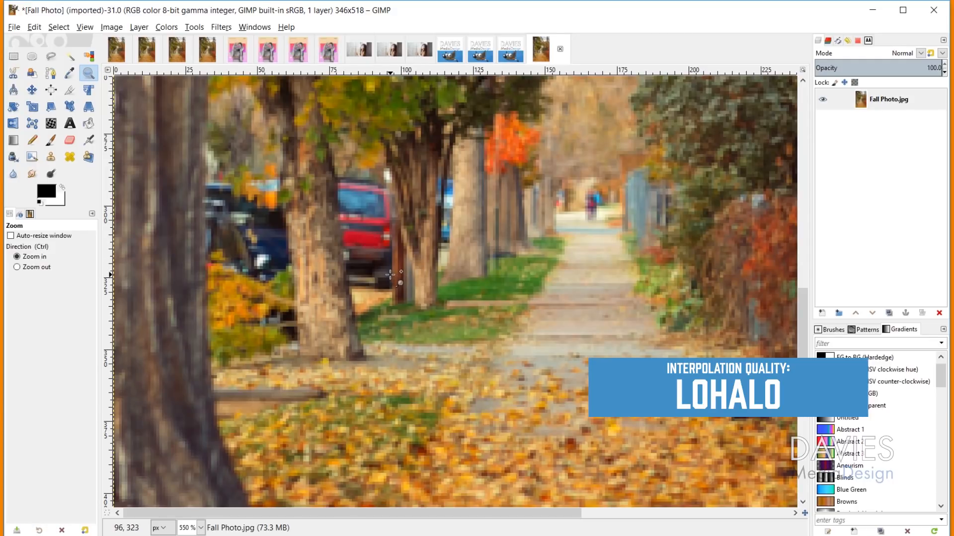
- Review the NoHalo, Cubic, Linear and non-interpolated versions of the fall photo against each other for sharpness and pixelation
{"action": "left_click", "coordinate": [210, 49]}
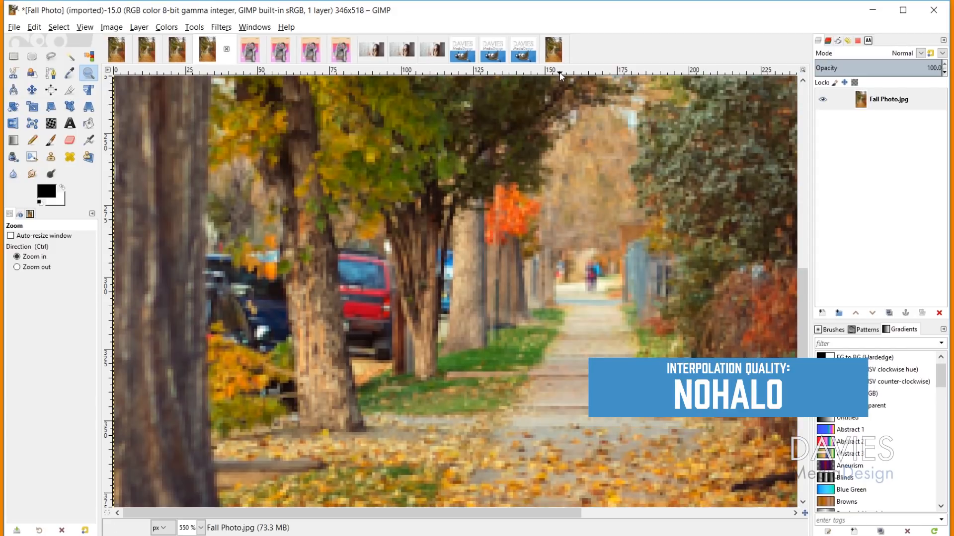
{"action": "left_click", "coordinate": [179, 55]}
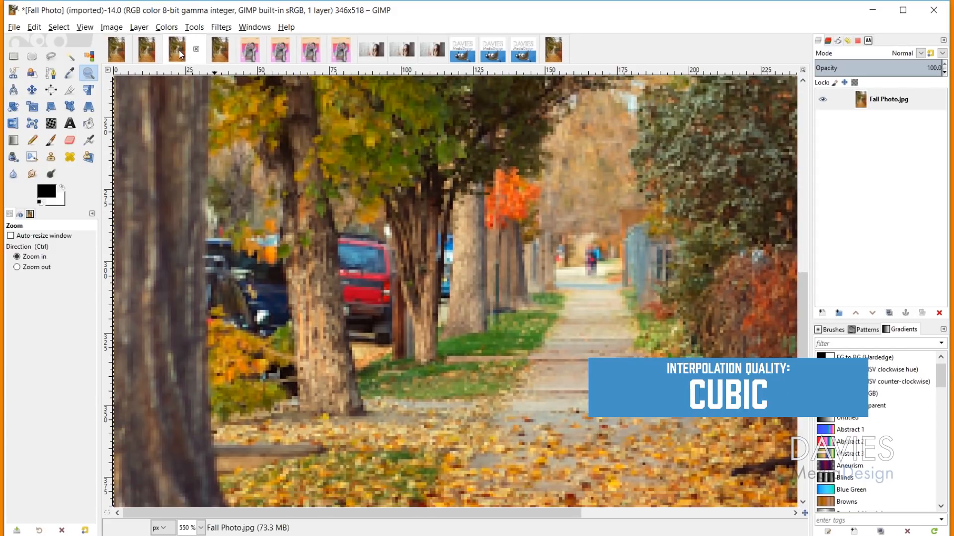
{"action": "left_click", "coordinate": [148, 50]}
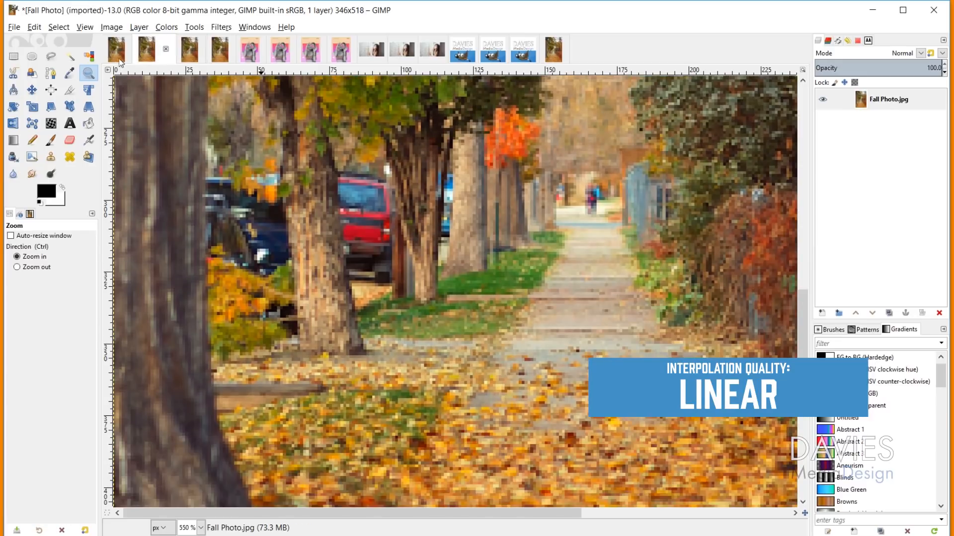
{"action": "left_click", "coordinate": [221, 56]}
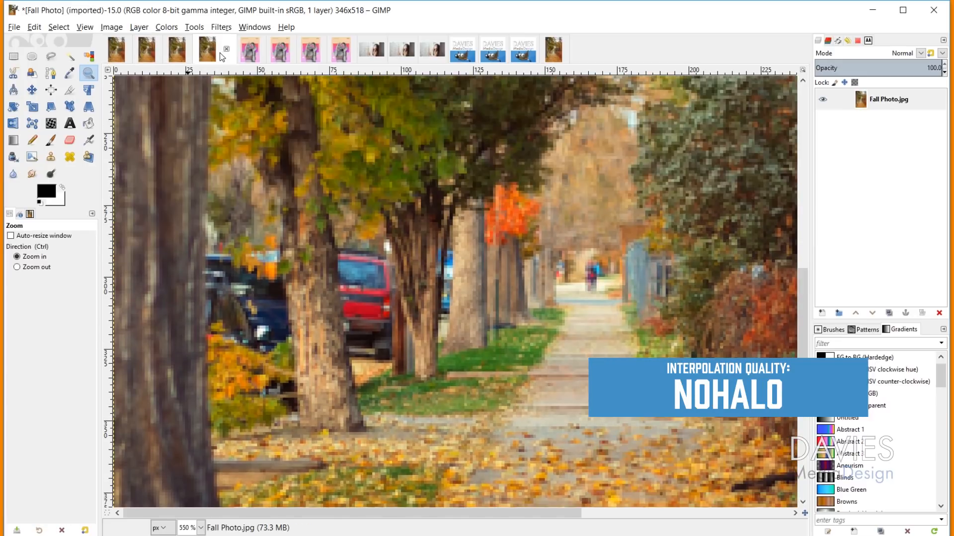
{"action": "left_click", "coordinate": [119, 55]}
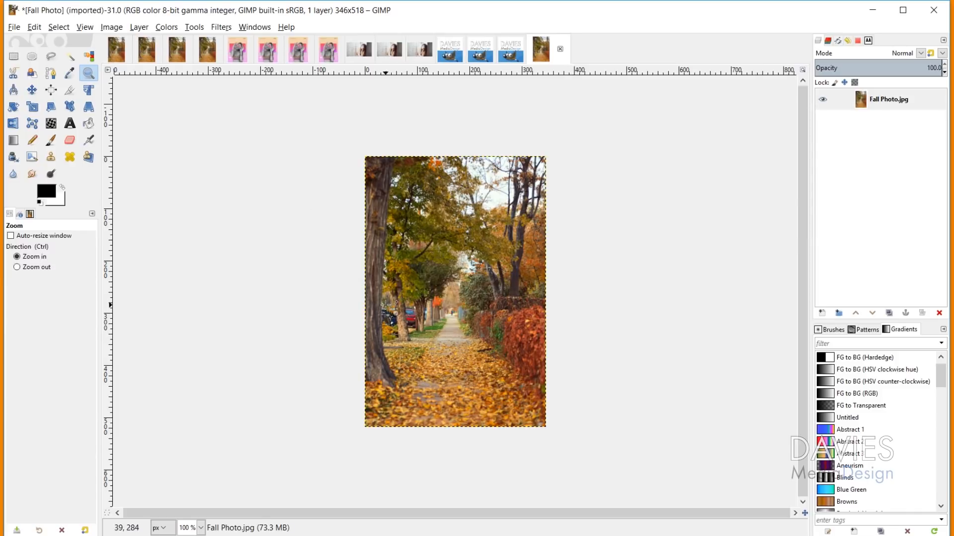
- Sharpen the scaled fall photo with Unsharp Mask at radius 2.824 and amount 0.313, checking it against the unsharpened preview before applying
{"action": "left_click_drag", "start_coordinate": [403, 304], "coordinate": [499, 403]}
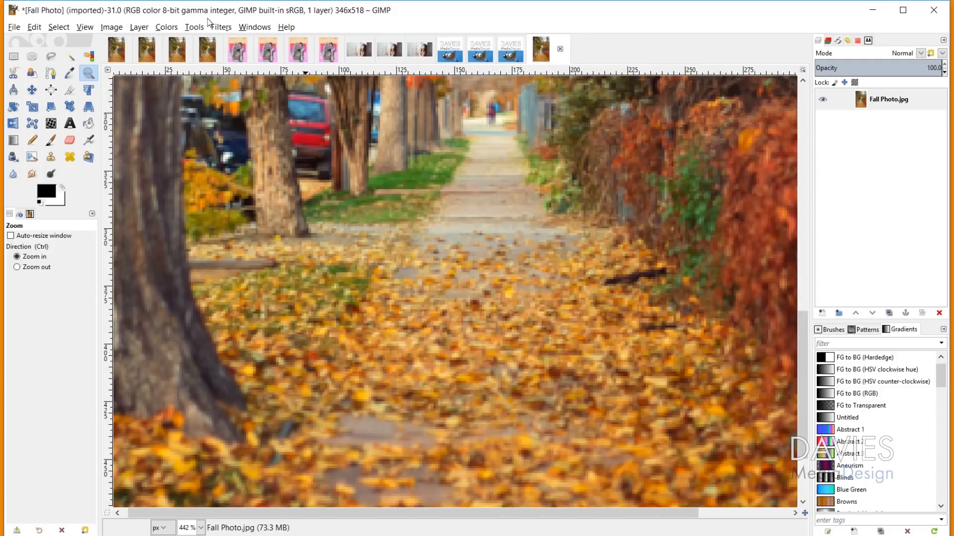
{"action": "left_click", "coordinate": [220, 28]}
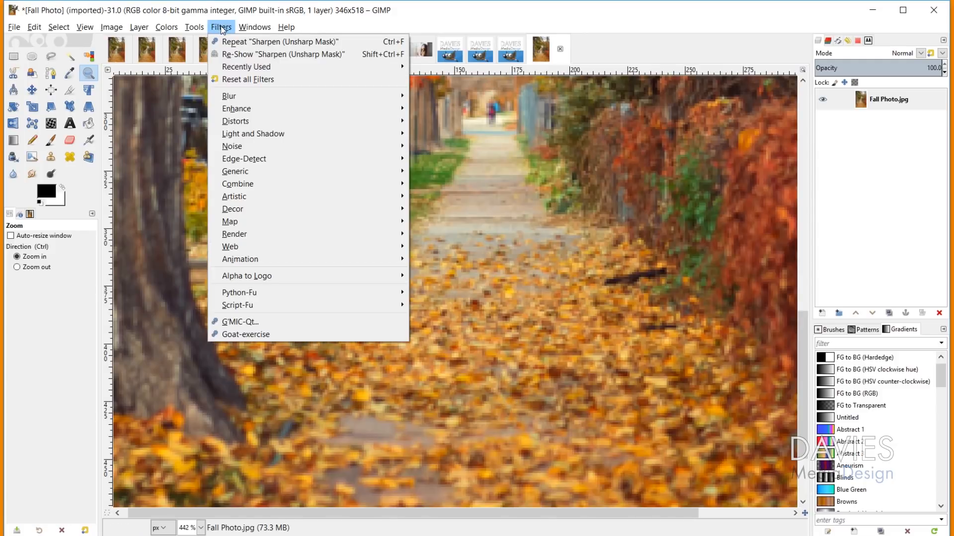
{"action": "mouse_move", "coordinate": [257, 110]}
{"action": "left_click", "coordinate": [461, 177]}
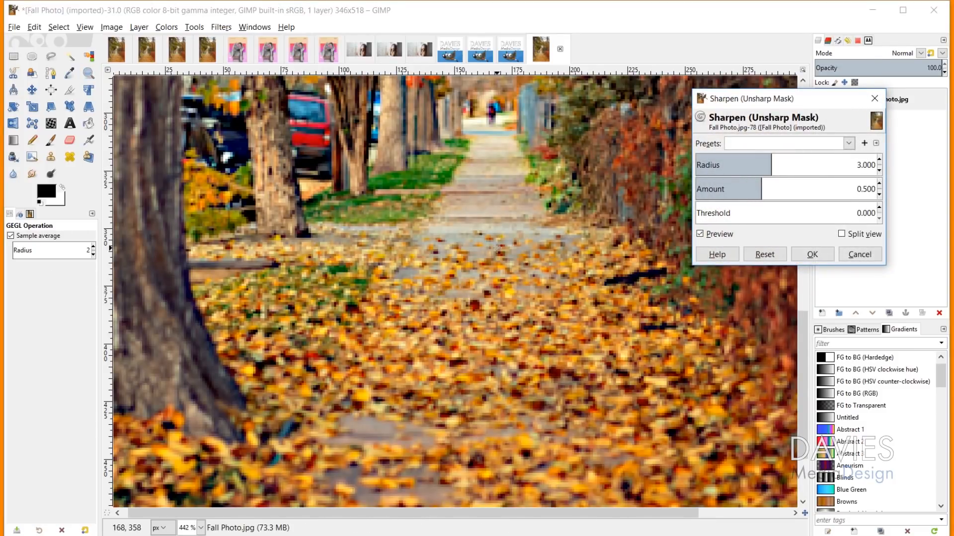
{"action": "left_click", "coordinate": [751, 183]}
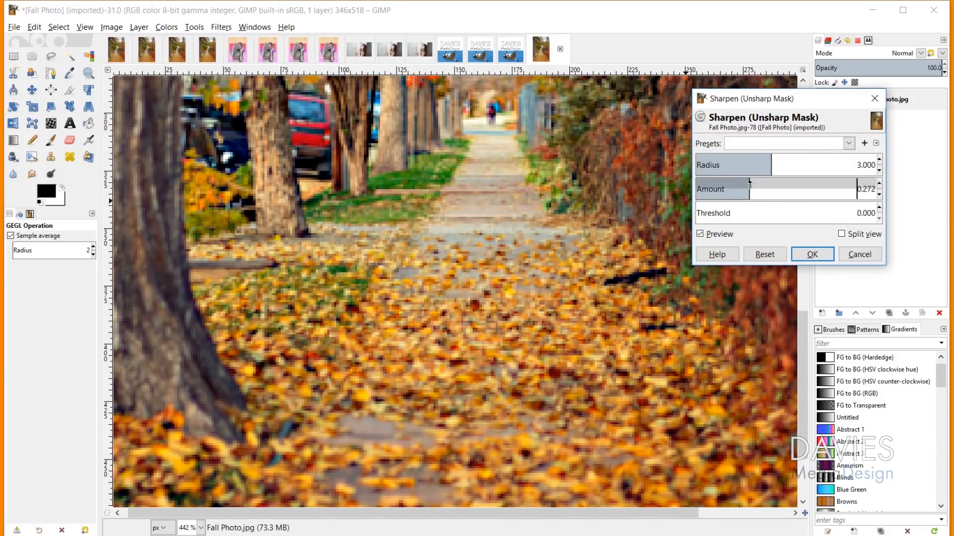
{"action": "left_click", "coordinate": [766, 161]}
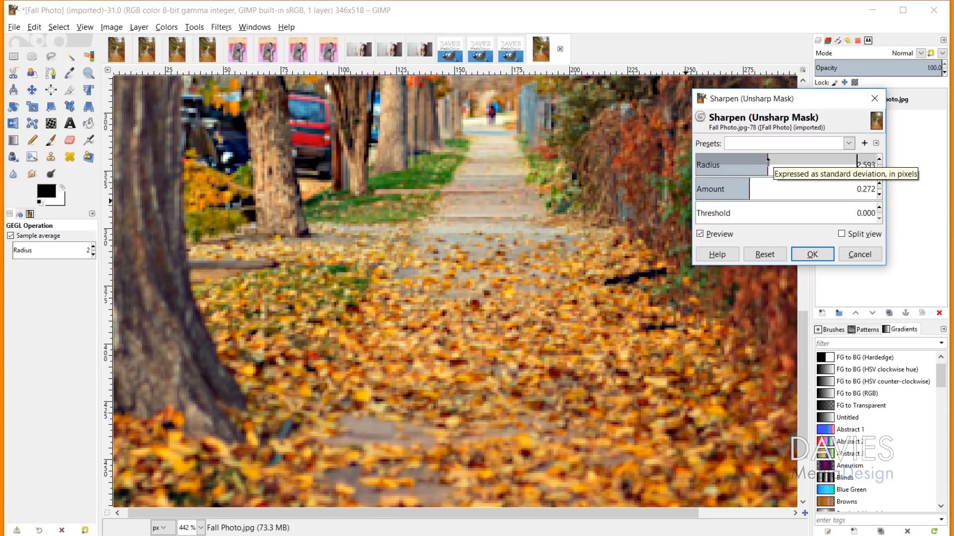
{"action": "left_click", "coordinate": [770, 162]}
{"action": "left_click", "coordinate": [752, 189]}
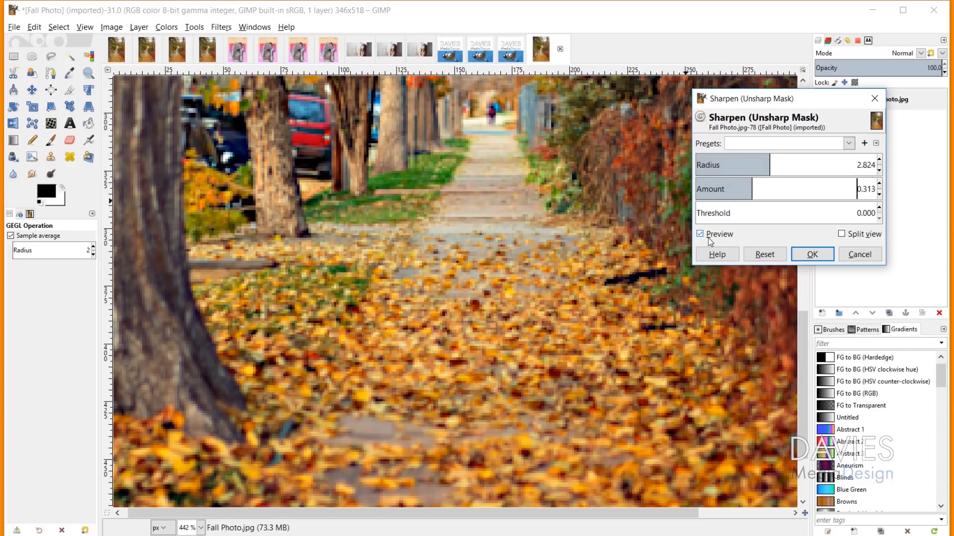
{"action": "left_click", "coordinate": [701, 234]}
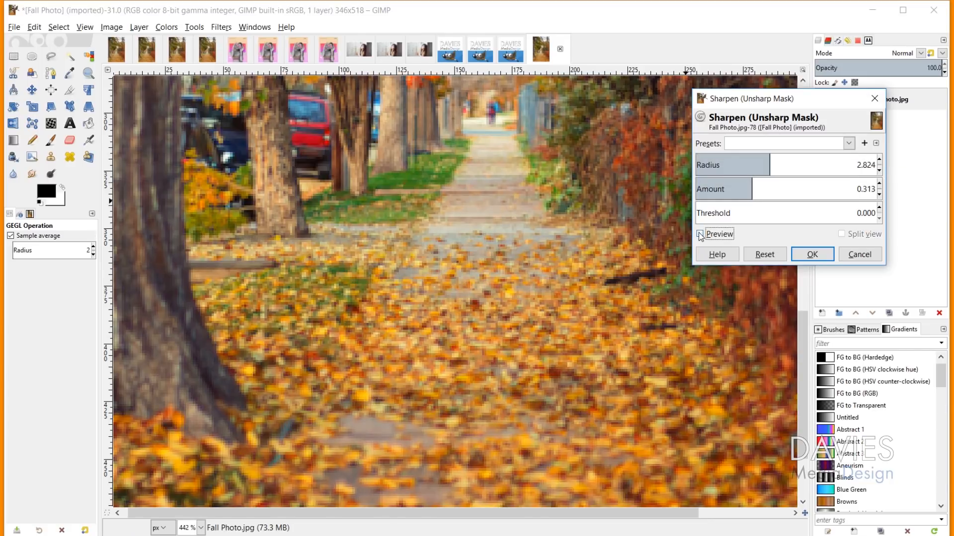
{"action": "left_click", "coordinate": [812, 254]}
{"action": "scroll", "coordinate": [520, 309], "scroll_direction": "down", "scroll_amount": 5}
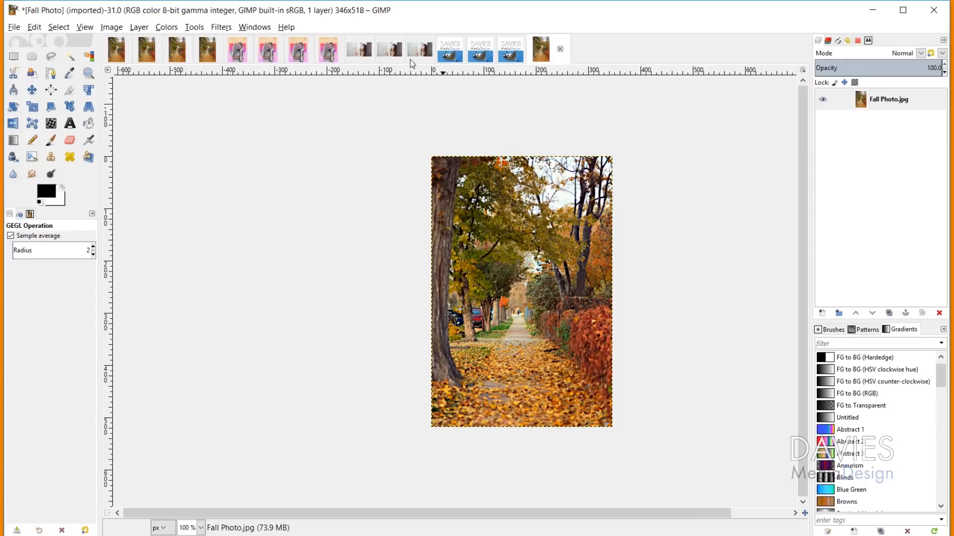
- Scale the first copy of the model-by-the-window photo to 200 percent width and height with interpolation set to None
{"action": "left_click", "coordinate": [365, 51]}
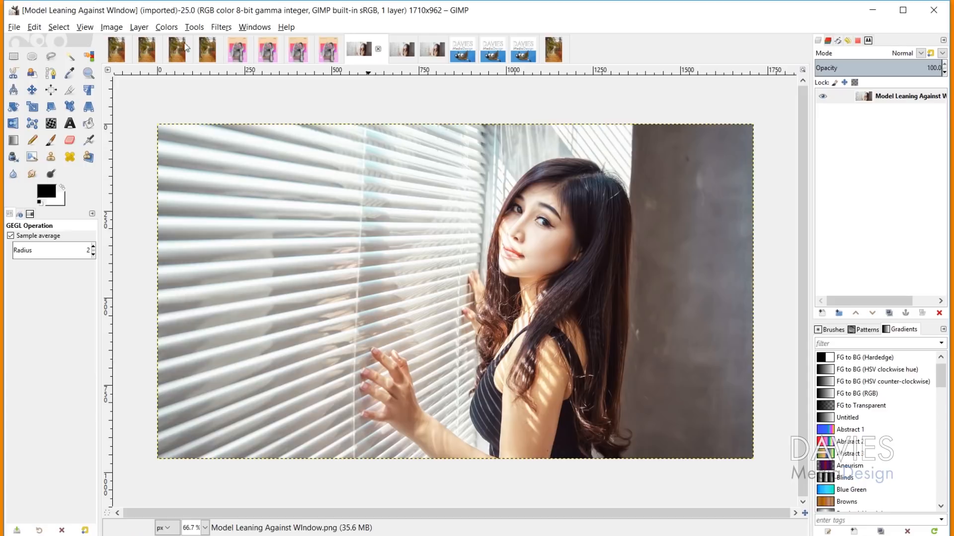
{"action": "left_click", "coordinate": [114, 28]}
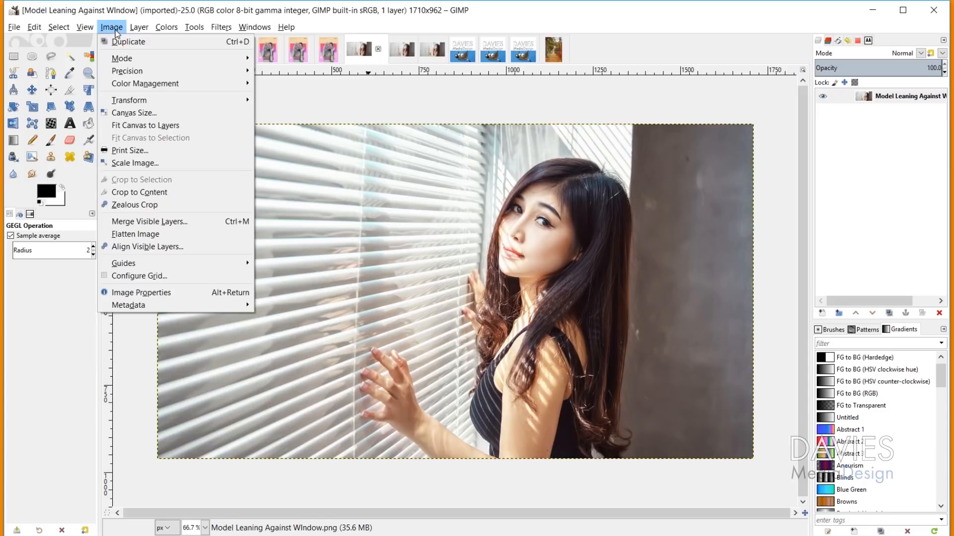
{"action": "left_click", "coordinate": [129, 162]}
{"action": "type", "text": "200"}
{"action": "key", "text": "Tab"}
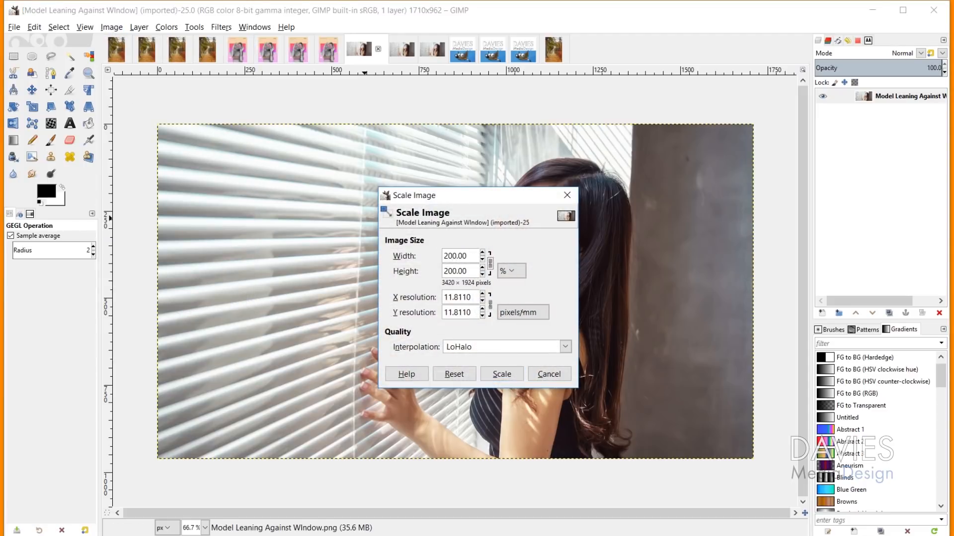
{"action": "left_click", "coordinate": [490, 347]}
{"action": "left_click", "coordinate": [457, 362]}
{"action": "left_click", "coordinate": [507, 375]}
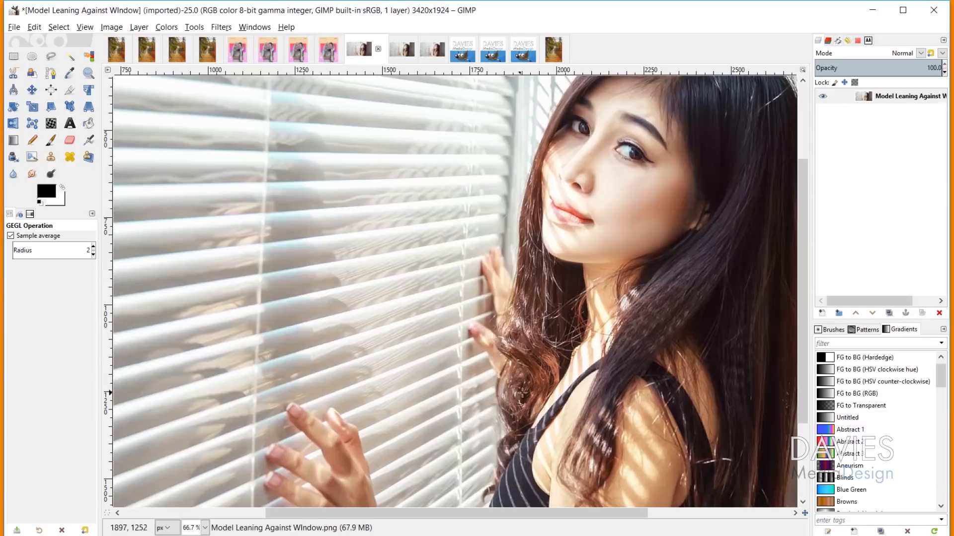
- Examine the model's eye in the enlarged non-interpolated copy at 400% zoom for pixelation
{"action": "left_click", "coordinate": [88, 73]}
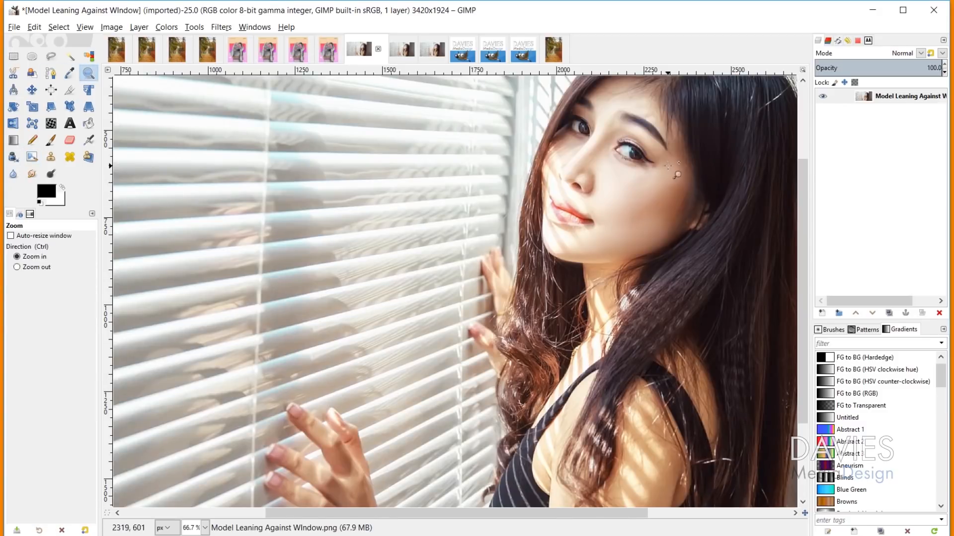
{"action": "left_click", "coordinate": [669, 166]}
{"action": "left_click", "coordinate": [672, 171]}
{"action": "left_click", "coordinate": [672, 162]}
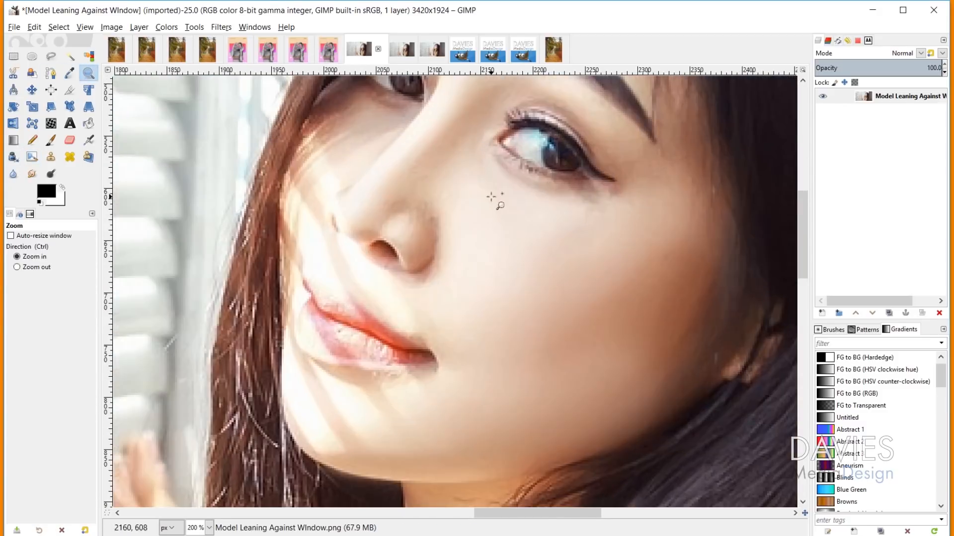
{"action": "scroll", "coordinate": [491, 197], "scroll_direction": "up", "scroll_amount": 2}
{"action": "left_click", "coordinate": [572, 186]}
{"action": "left_click", "coordinate": [618, 249]}
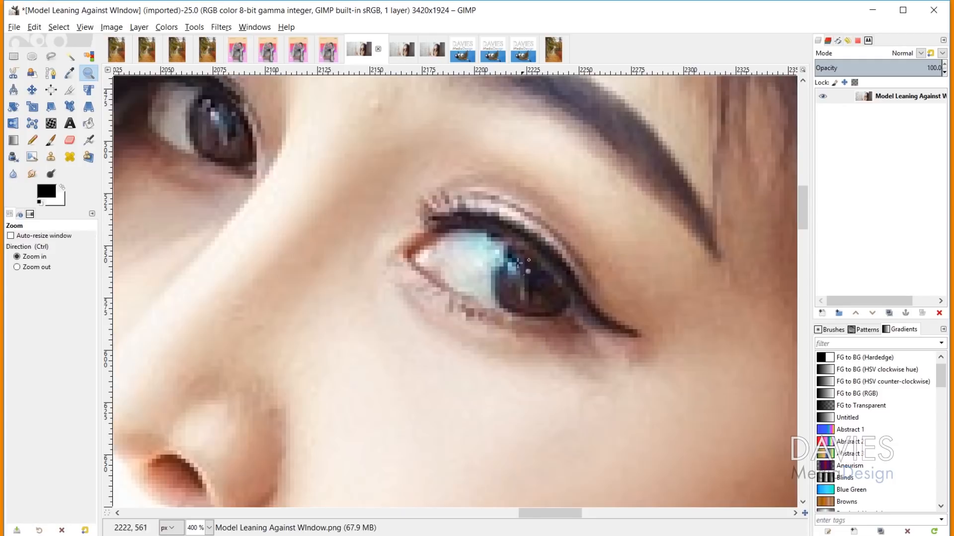
- Scale the second copy of the model photo to 200 percent width and height using NoHalo interpolation
{"action": "left_click", "coordinate": [406, 48]}
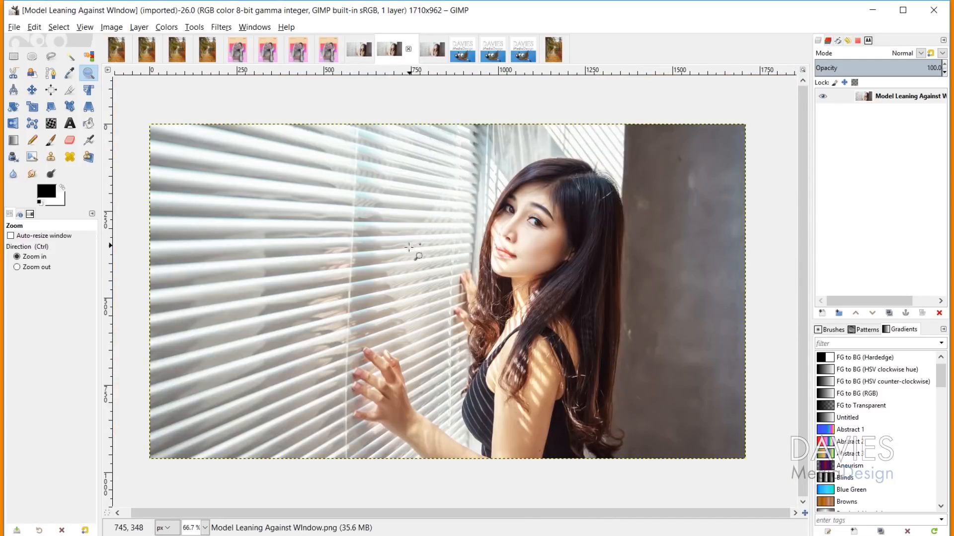
{"action": "left_click", "coordinate": [119, 28]}
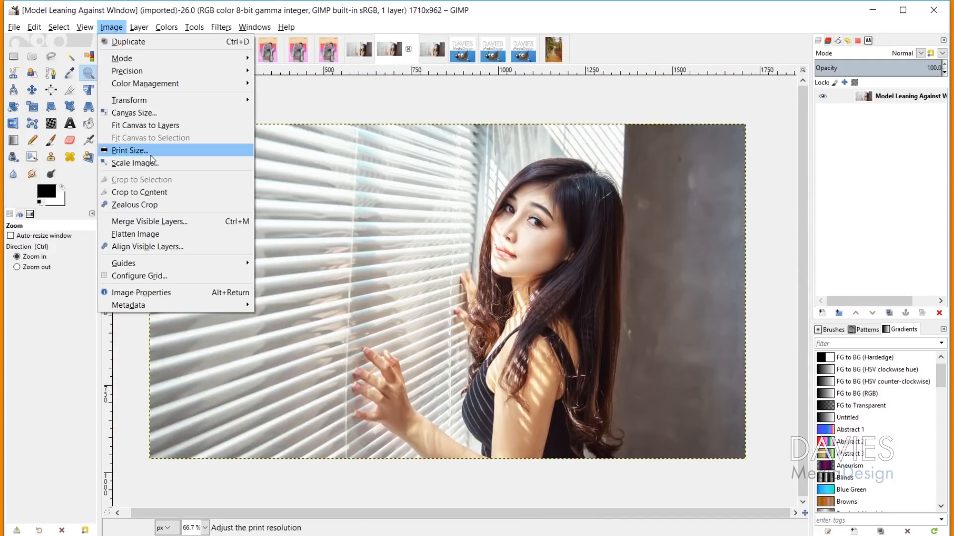
{"action": "left_click", "coordinate": [130, 162]}
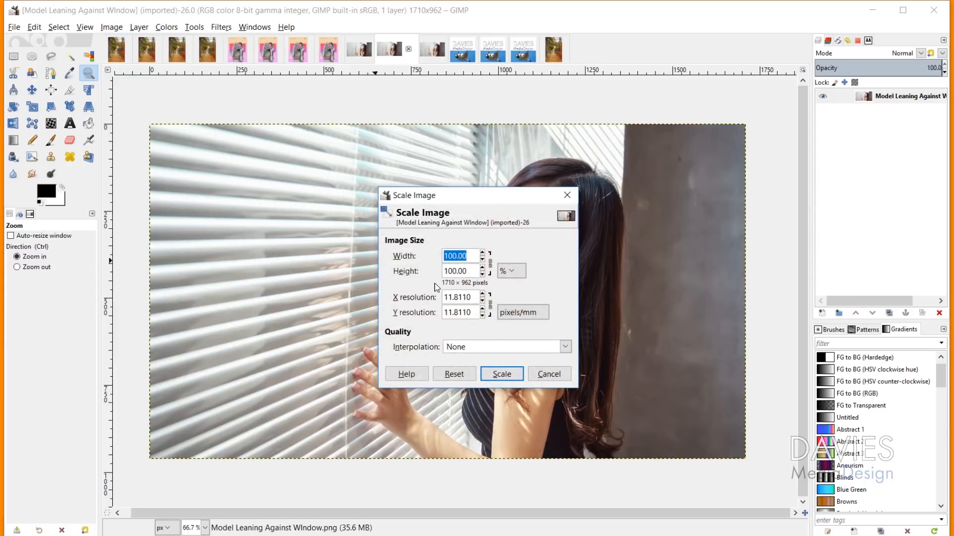
{"action": "type", "text": "200"}
{"action": "key", "text": "Tab"}
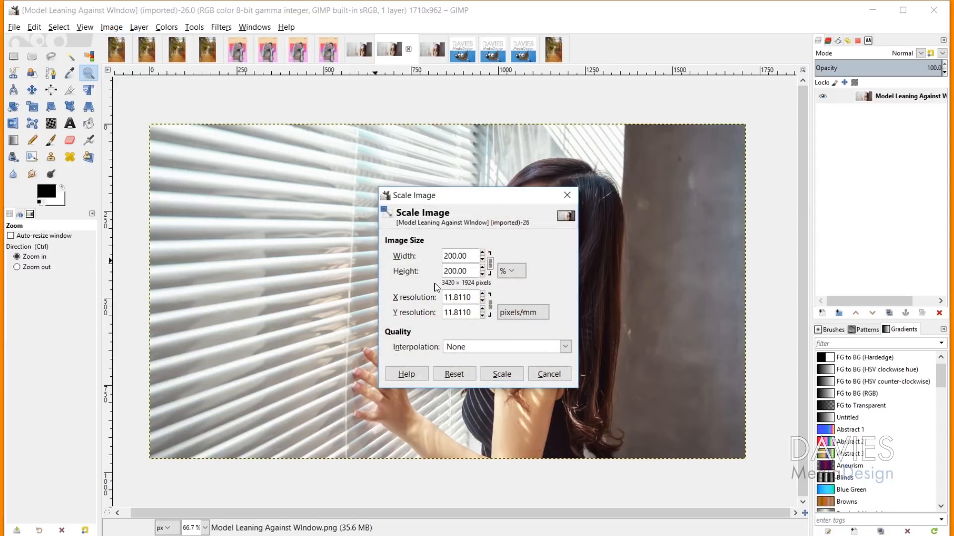
{"action": "left_click", "coordinate": [469, 346]}
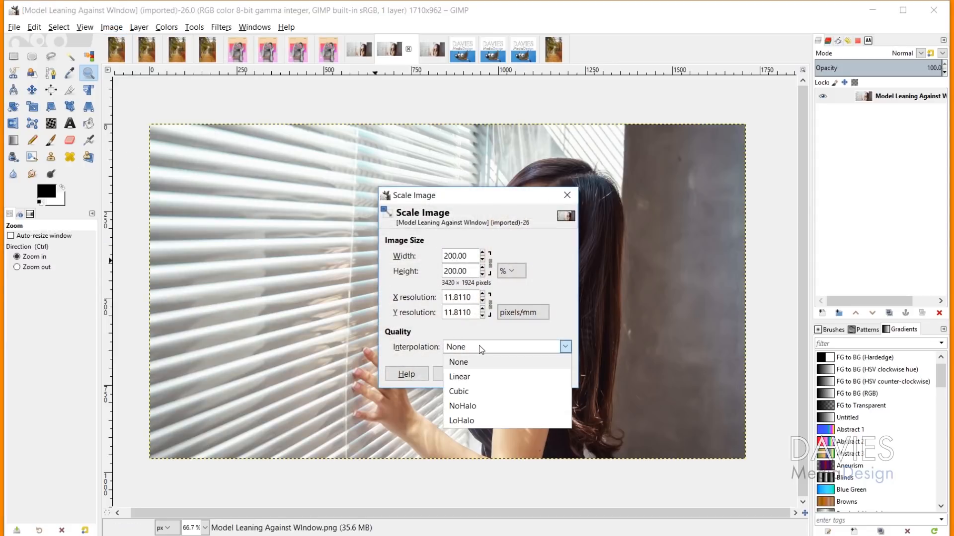
{"action": "left_click", "coordinate": [478, 406]}
{"action": "left_click", "coordinate": [514, 374]}
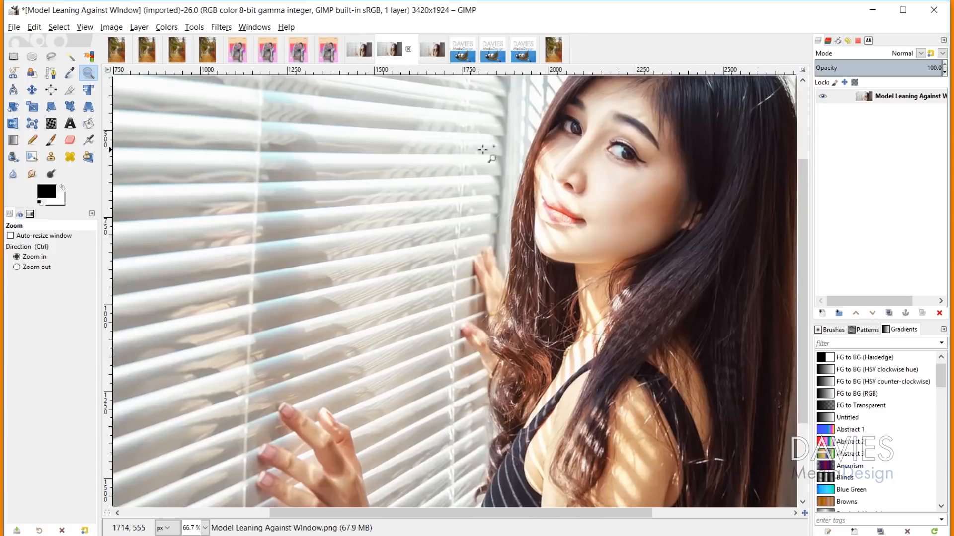
- Examine the same eye in the NoHalo-scaled copy at 400% zoom
{"action": "left_click", "coordinate": [641, 142]}
{"action": "left_click", "coordinate": [659, 164]}
{"action": "left_click", "coordinate": [656, 164]}
{"action": "left_click", "coordinate": [614, 162]}
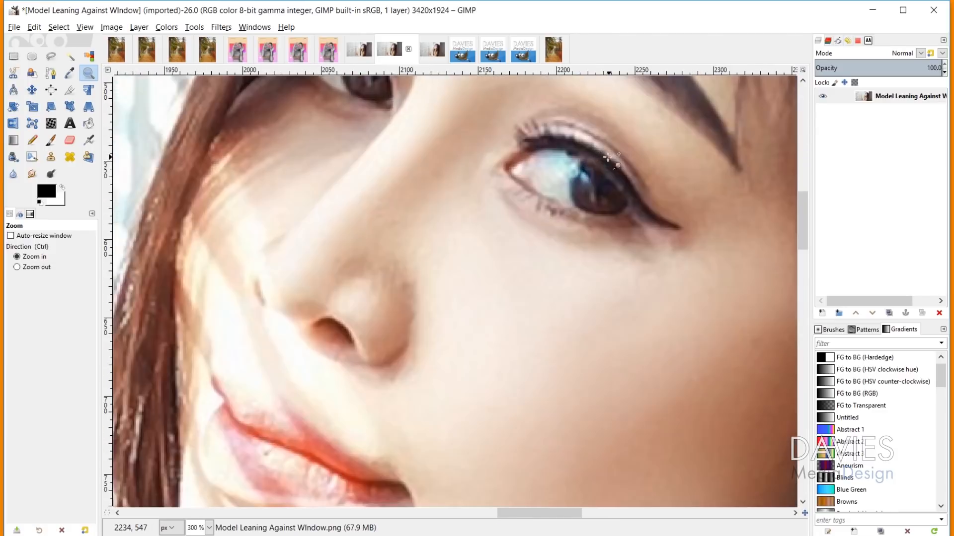
{"action": "left_click", "coordinate": [571, 157]}
{"action": "scroll", "coordinate": [674, 237], "scroll_direction": "up", "scroll_amount": 1}
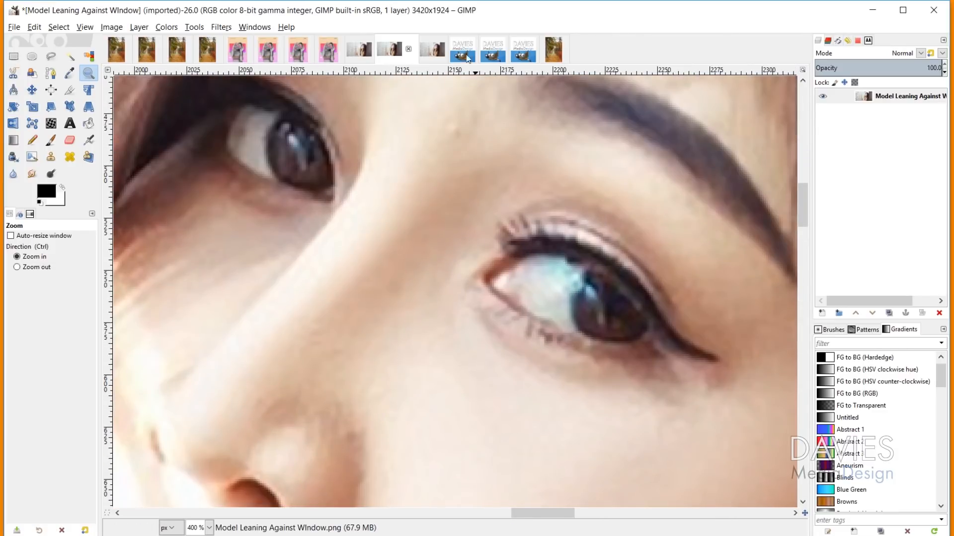
- Scale the third copy of the model photo to 200 percent width and height using LoHalo interpolation
{"action": "left_click", "coordinate": [433, 49]}
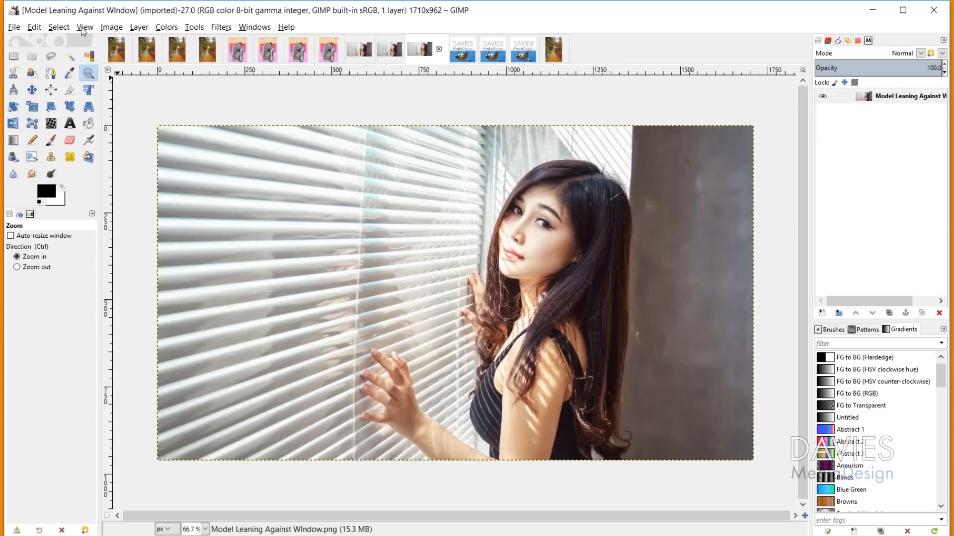
{"action": "left_click", "coordinate": [114, 28]}
{"action": "left_click", "coordinate": [149, 163]}
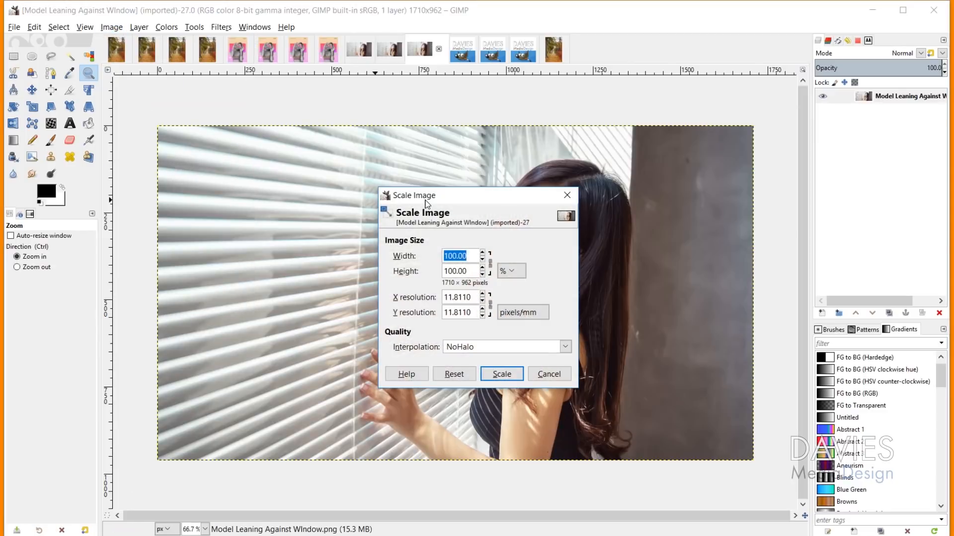
{"action": "type", "text": "200"}
{"action": "key", "text": "Tab"}
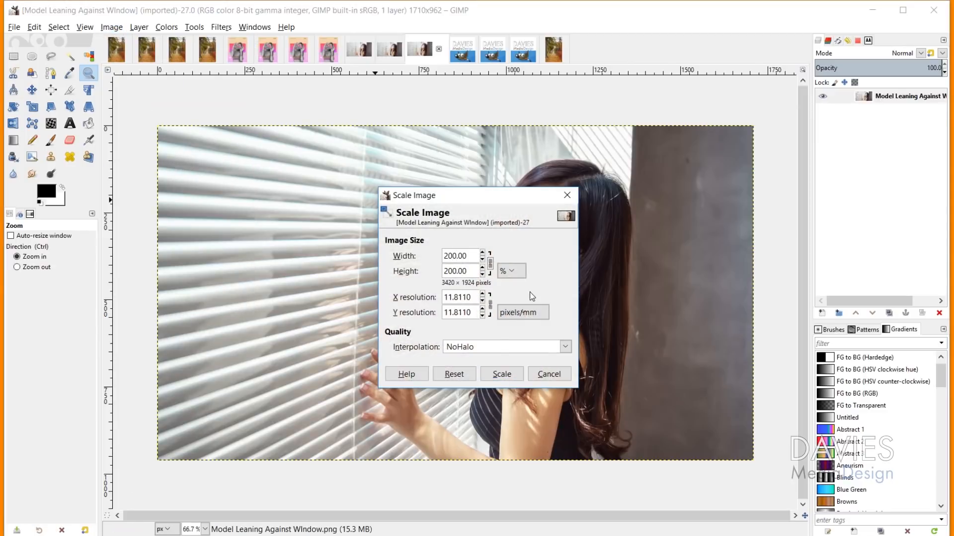
{"action": "left_click", "coordinate": [496, 347]}
{"action": "left_click", "coordinate": [485, 419]}
{"action": "left_click", "coordinate": [501, 374]}
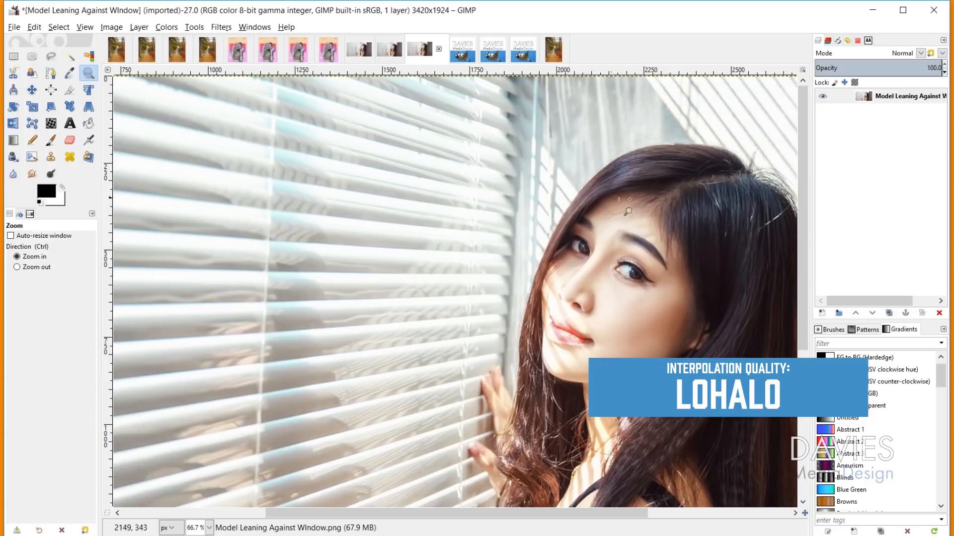
- Compare the model's eye in the LoHalo, NoHalo and non-interpolated copies at 400% zoom
{"action": "left_click", "coordinate": [675, 275]}
{"action": "left_click", "coordinate": [654, 289]}
{"action": "left_click", "coordinate": [606, 278]}
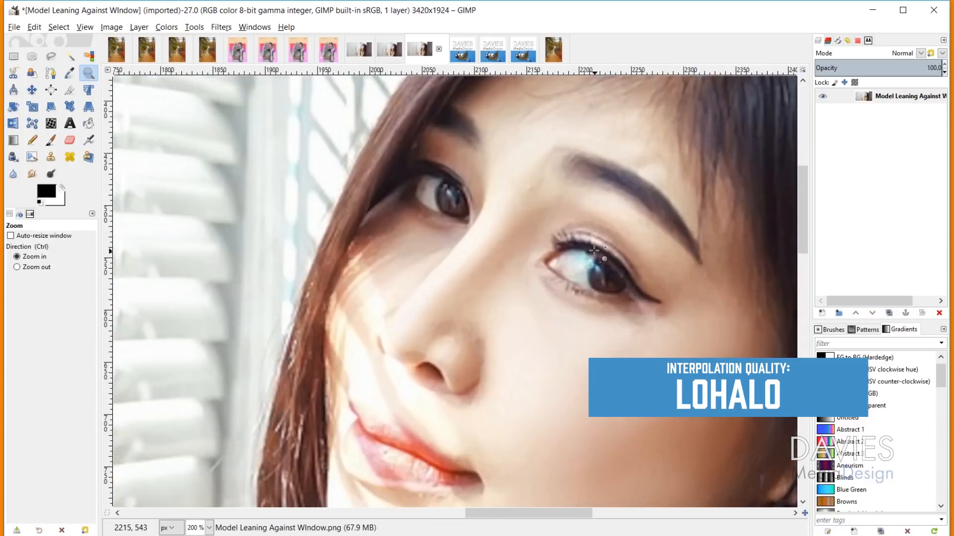
{"action": "left_click", "coordinate": [586, 283]}
{"action": "left_click", "coordinate": [522, 298]}
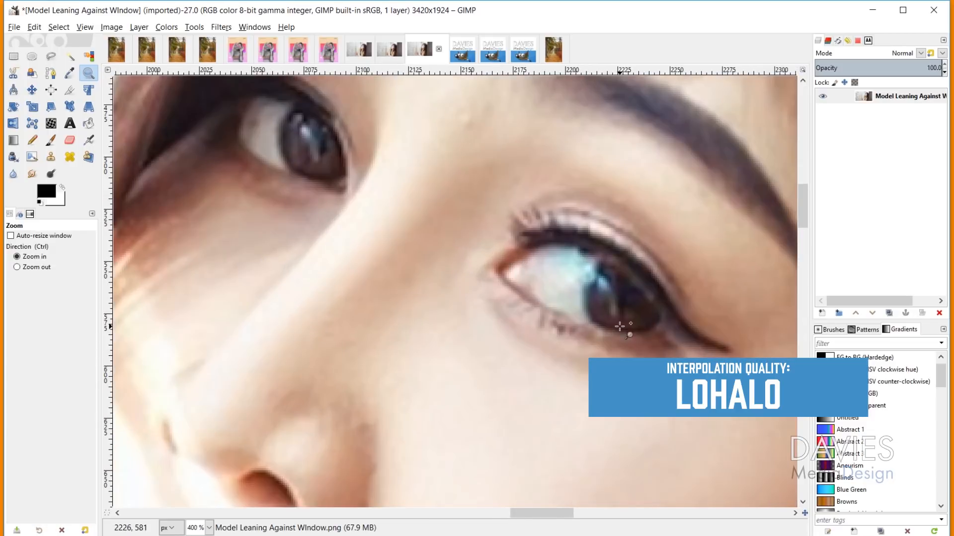
{"action": "left_click", "coordinate": [391, 48]}
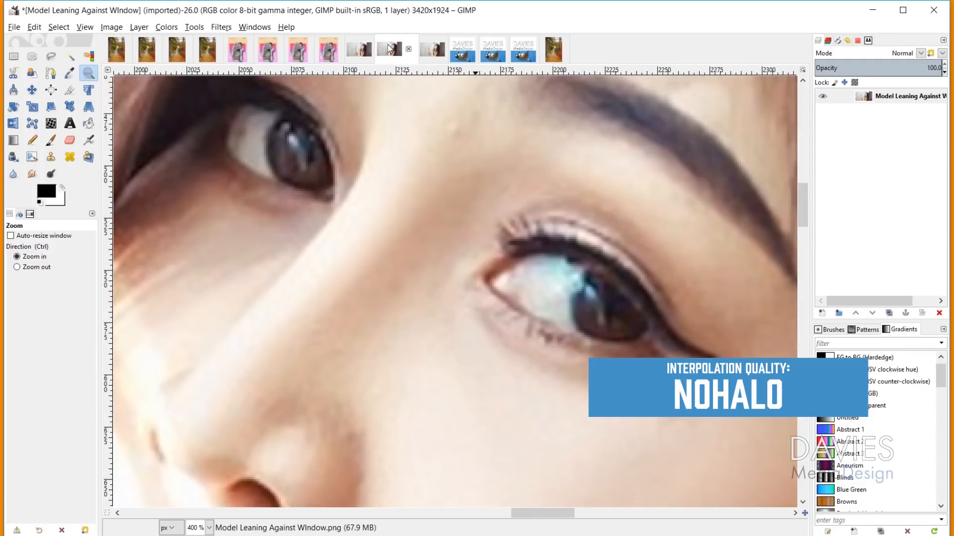
{"action": "left_click", "coordinate": [362, 51]}
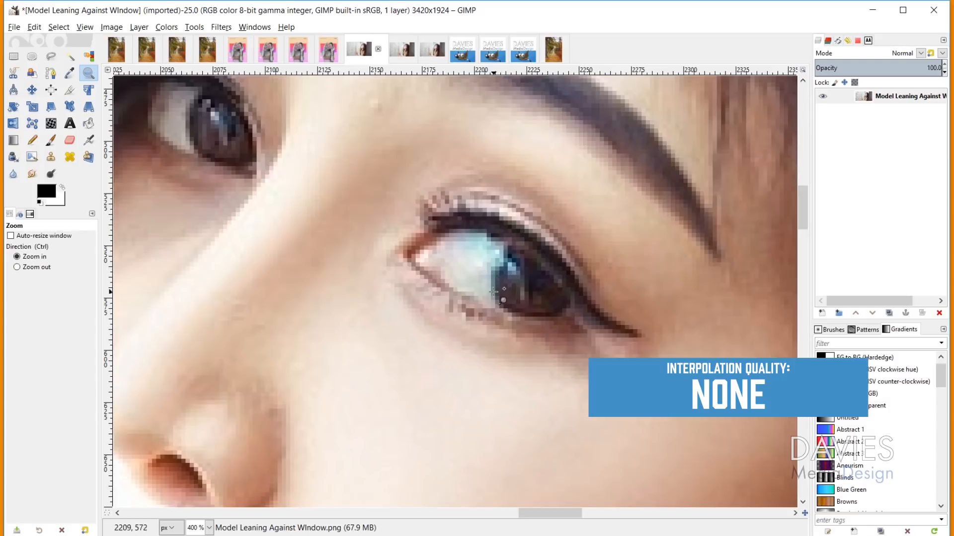
- Compare the eye's edges and lashes in the non-interpolated, NoHalo and LoHalo copies more closely at 550% zoom
{"action": "left_click", "coordinate": [499, 268]}
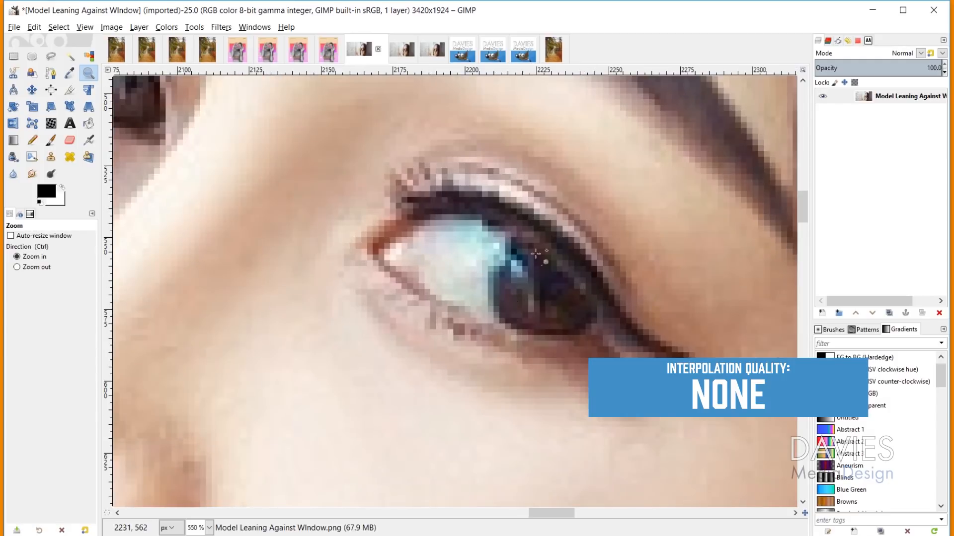
{"action": "left_click", "coordinate": [405, 58]}
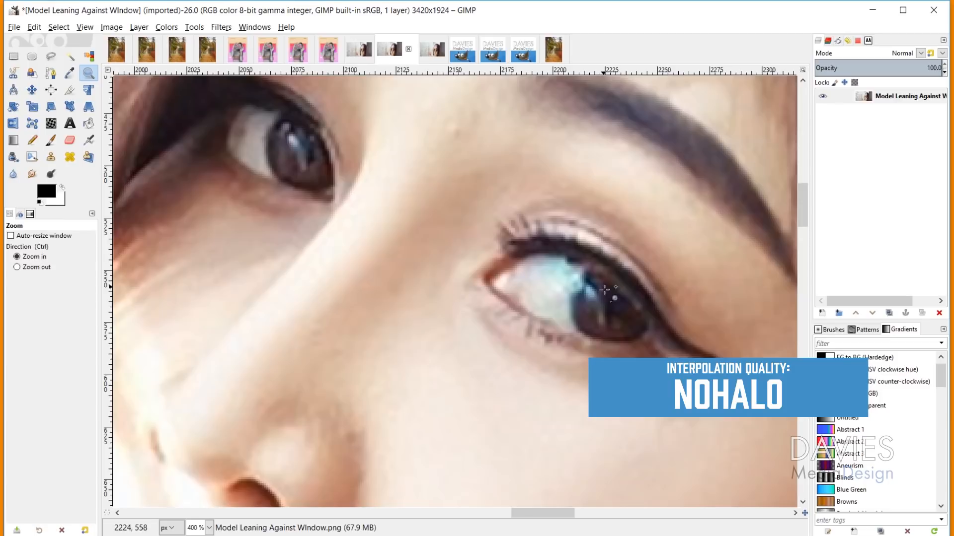
{"action": "left_click", "coordinate": [614, 303]}
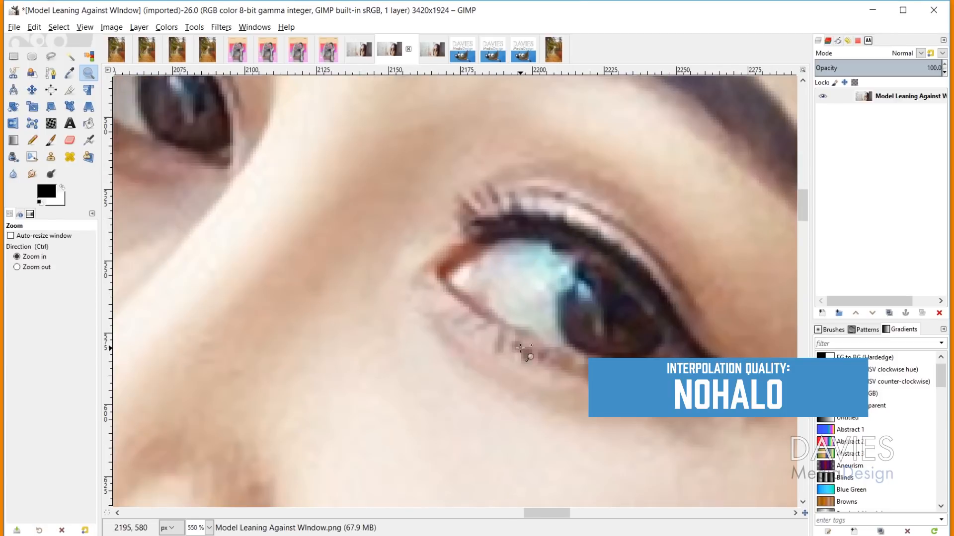
{"action": "left_click", "coordinate": [419, 50]}
{"action": "left_click", "coordinate": [627, 314]}
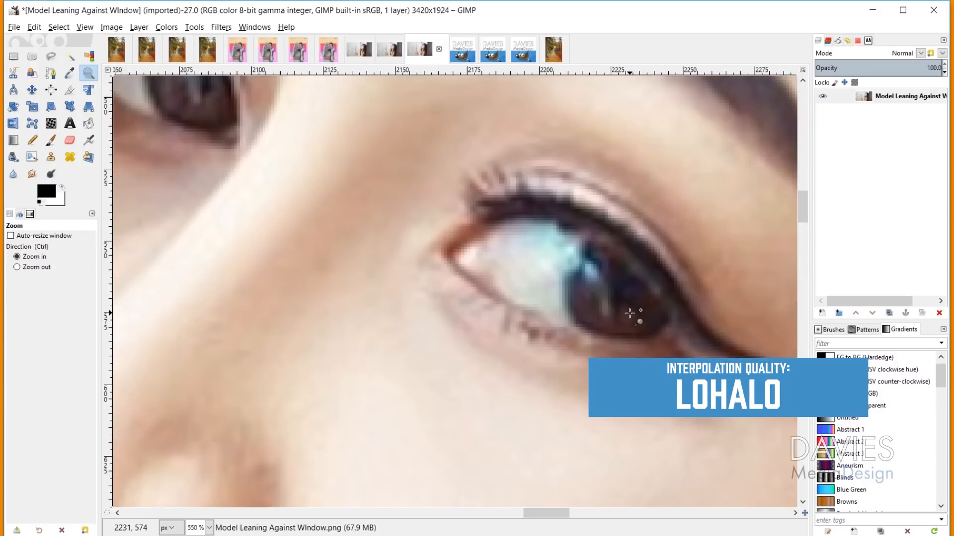
- Compare the model's face in the NoHalo and LoHalo copies once more at 550% zoom
{"action": "left_click", "coordinate": [389, 50]}
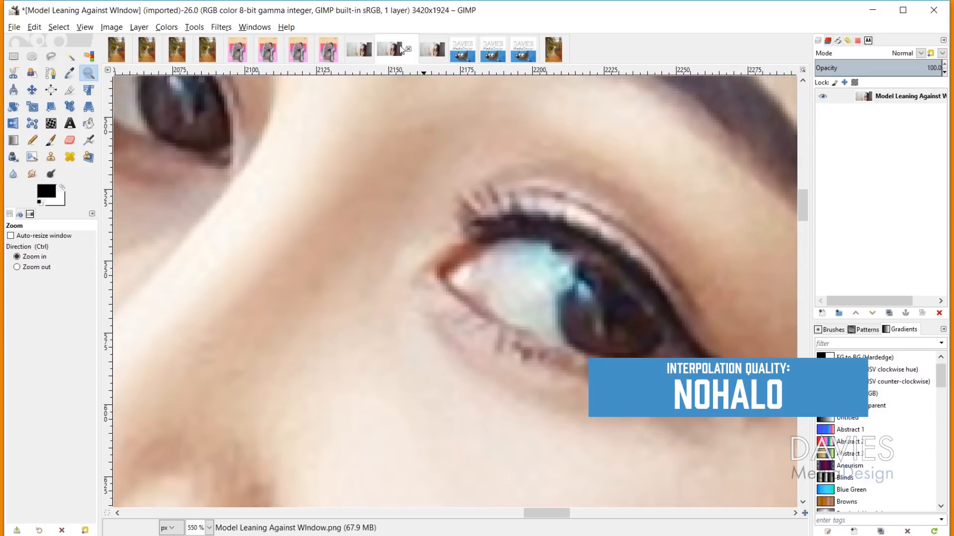
{"action": "left_click", "coordinate": [432, 49]}
{"action": "scroll", "coordinate": [522, 391], "scroll_direction": "down", "scroll_amount": 10}
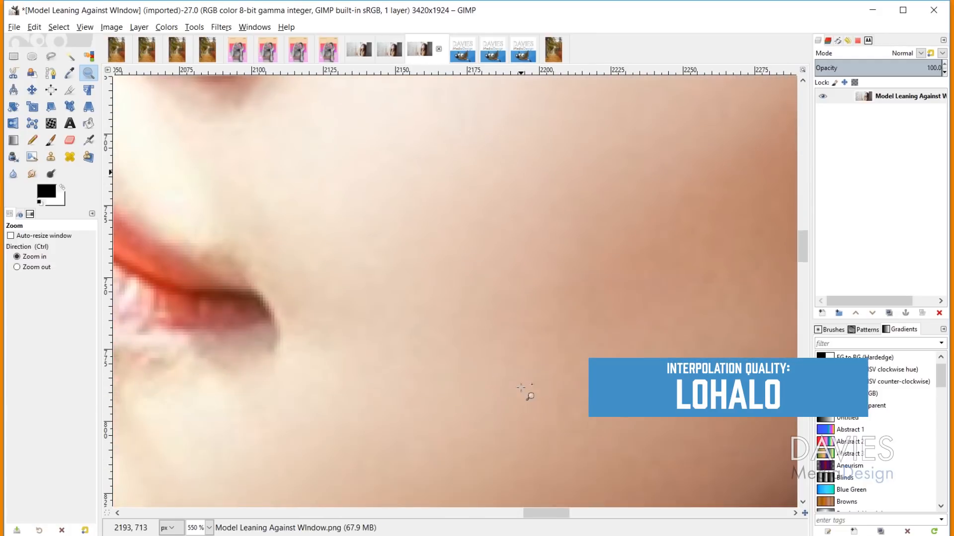
{"action": "left_click", "coordinate": [390, 50]}
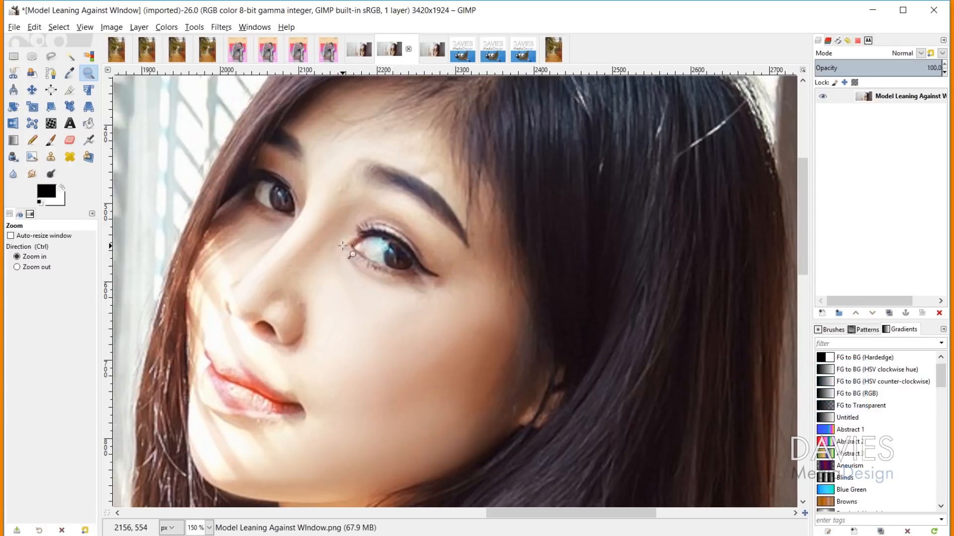
- Show the first copy of the logo icon at 100% zoom and set its scaled width and height to 500 percent
{"action": "left_click", "coordinate": [463, 50]}
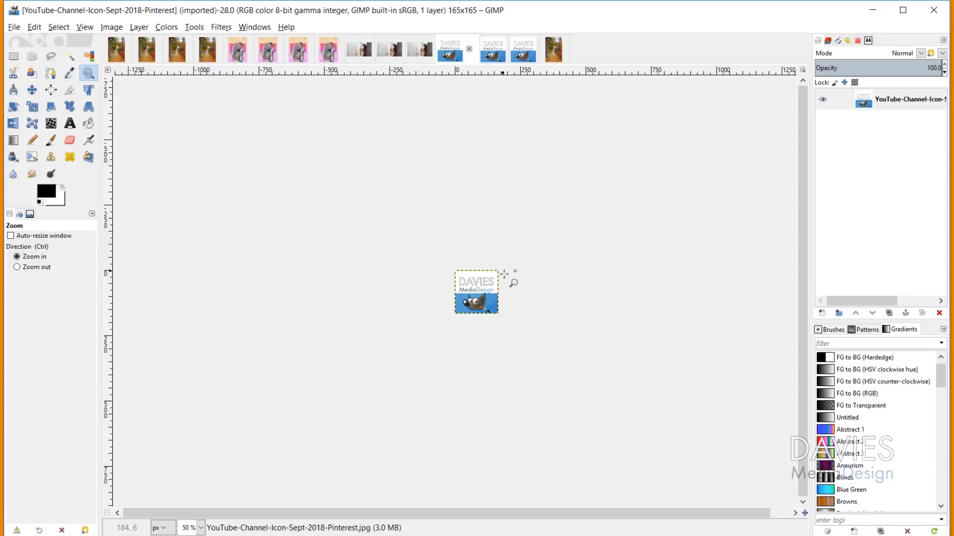
{"action": "left_click", "coordinate": [201, 528]}
{"action": "left_click", "coordinate": [192, 453]}
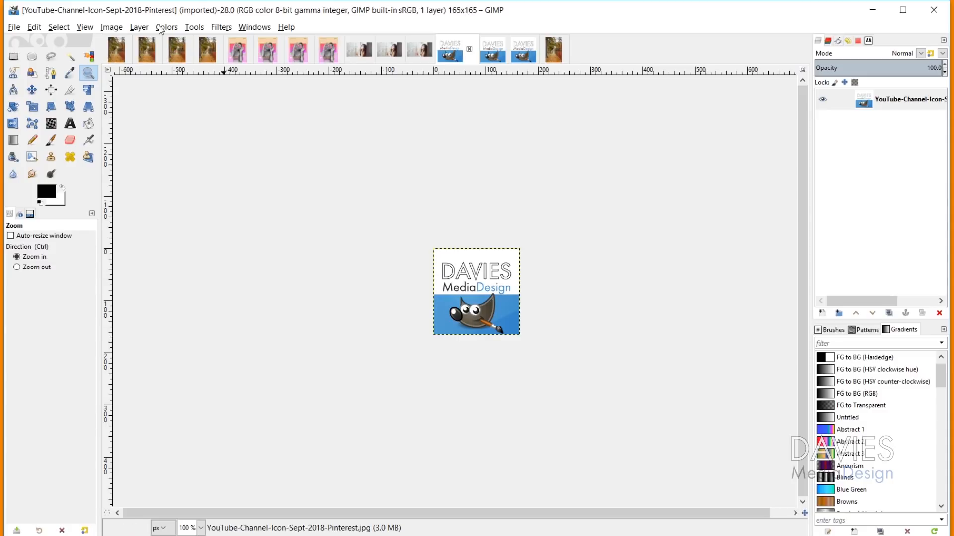
{"action": "left_click", "coordinate": [118, 28]}
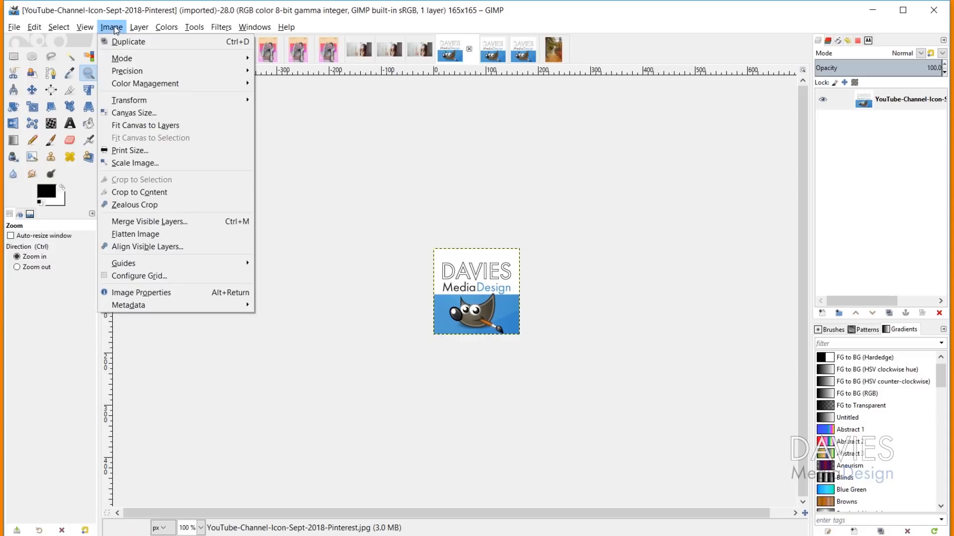
{"action": "left_click", "coordinate": [139, 163]}
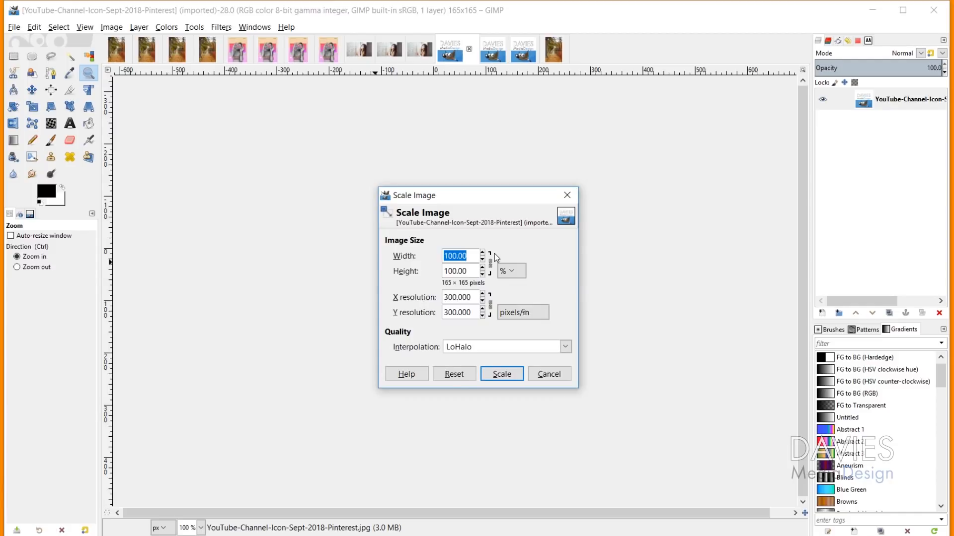
{"action": "left_click_drag", "start_coordinate": [487, 200], "coordinate": [303, 181]}
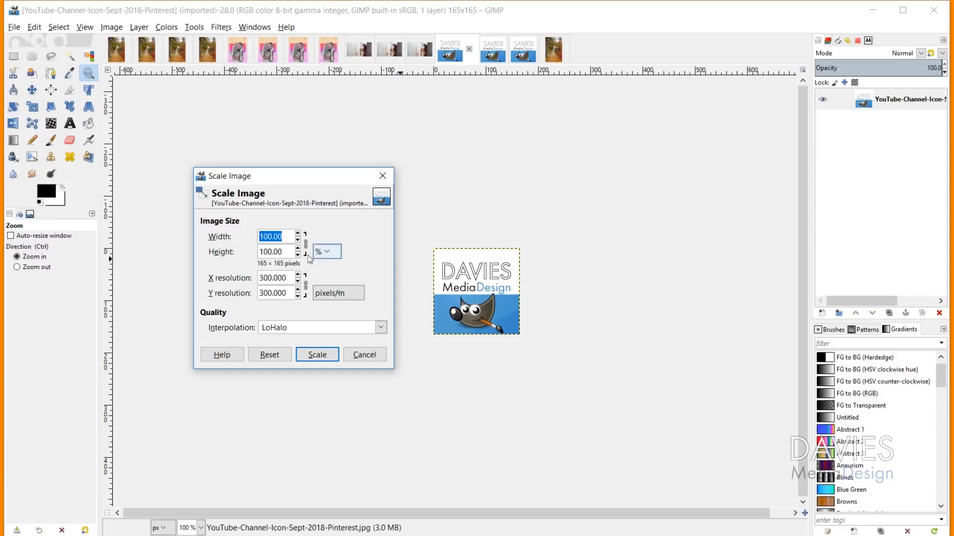
{"action": "type", "text": "500"}
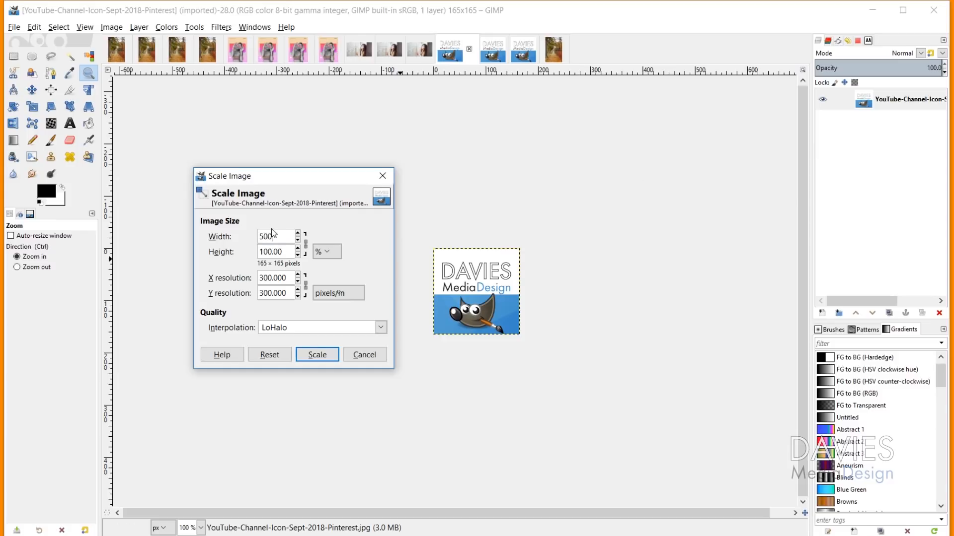
{"action": "key", "text": "Tab"}
- Set the X and Y resolution to 72 pixels/in and scale the logo with interpolation None
{"action": "left_click_drag", "start_coordinate": [285, 278], "coordinate": [246, 284]}
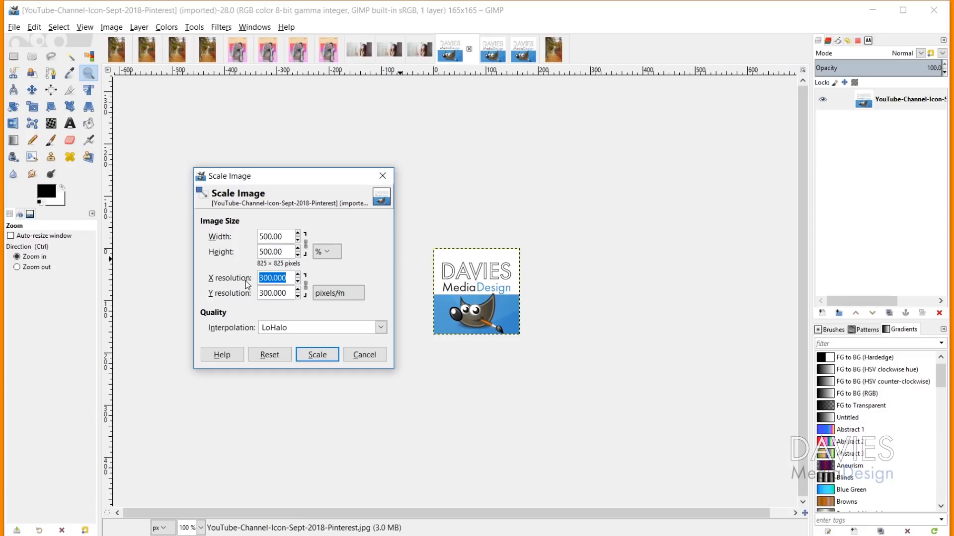
{"action": "type", "text": "72"}
{"action": "key", "text": "Tab"}
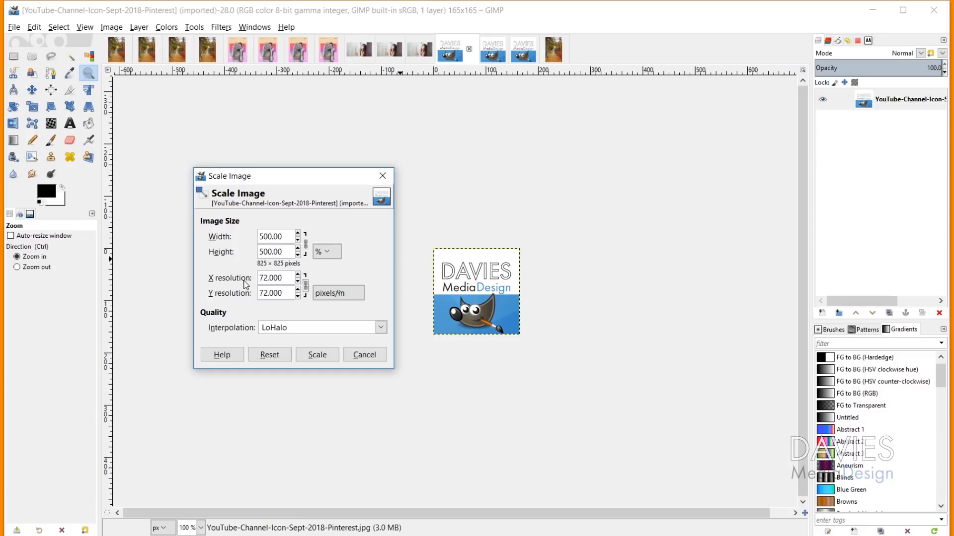
{"action": "left_click", "coordinate": [297, 331]}
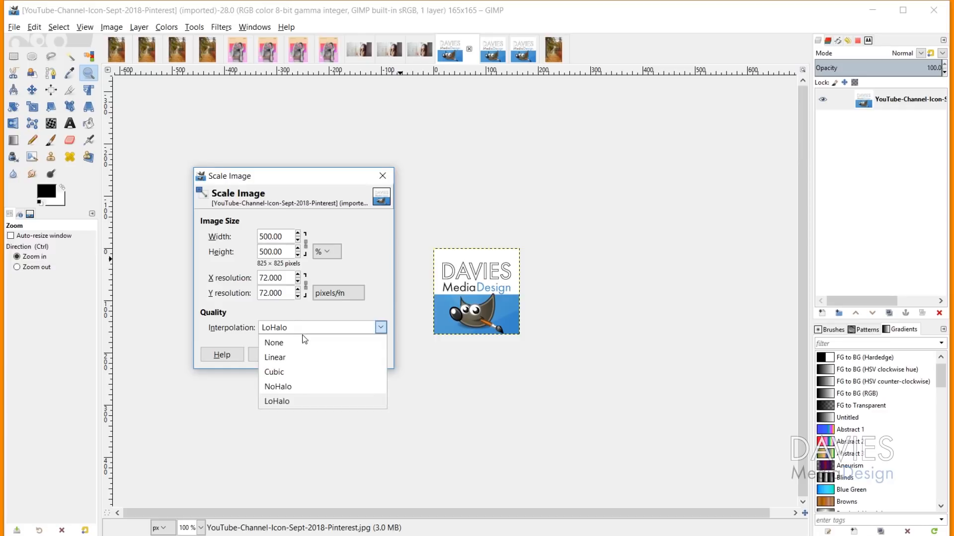
{"action": "left_click", "coordinate": [298, 342]}
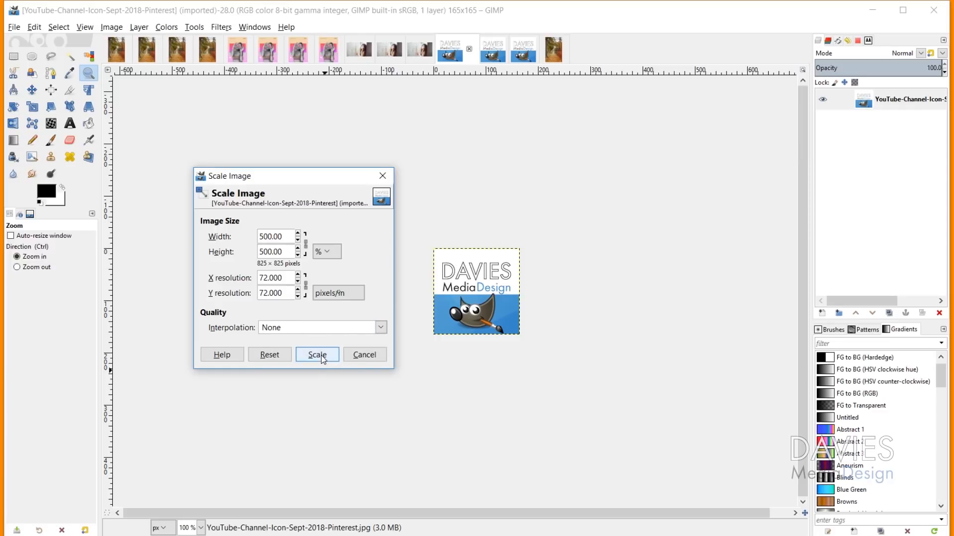
{"action": "left_click", "coordinate": [321, 356]}
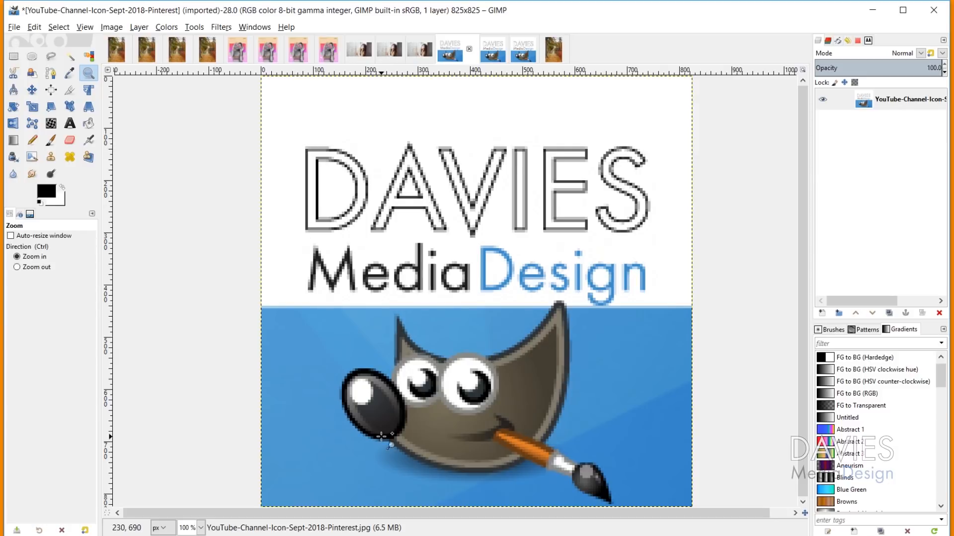
- Examine the edges of the "Design" and "DAVIES" lettering in the non-interpolated logo at 631%, 400% and 300% zoom
{"action": "key", "text": "ctrl"}
{"action": "left_click_drag", "start_coordinate": [469, 248], "coordinate": [572, 317]}
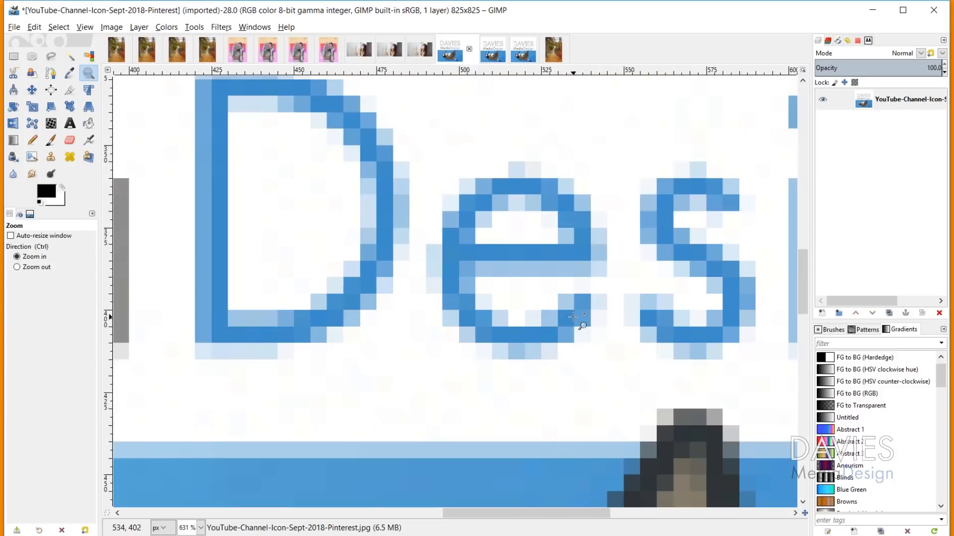
{"action": "scroll", "coordinate": [641, 216], "scroll_direction": "up", "scroll_amount": 2}
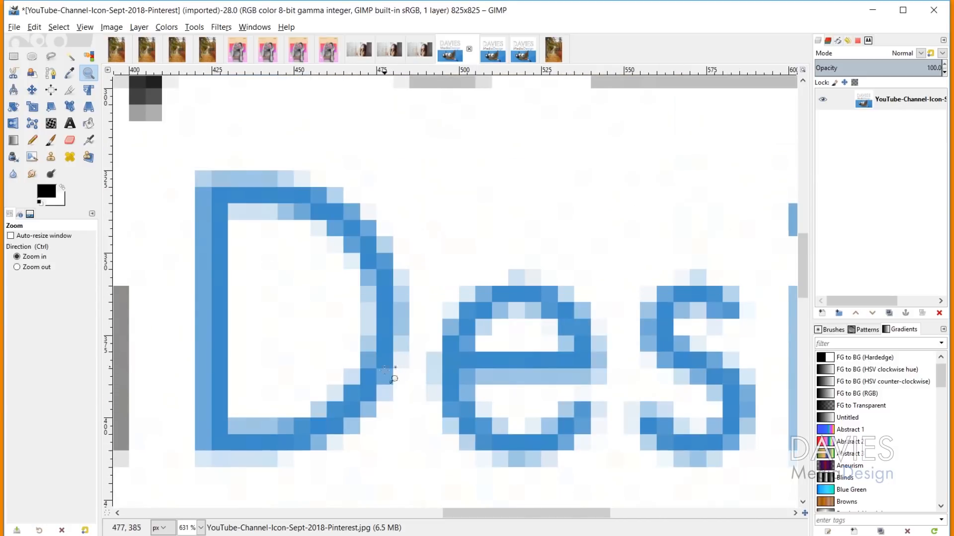
{"action": "scroll", "coordinate": [393, 370], "scroll_direction": "down", "scroll_amount": 2}
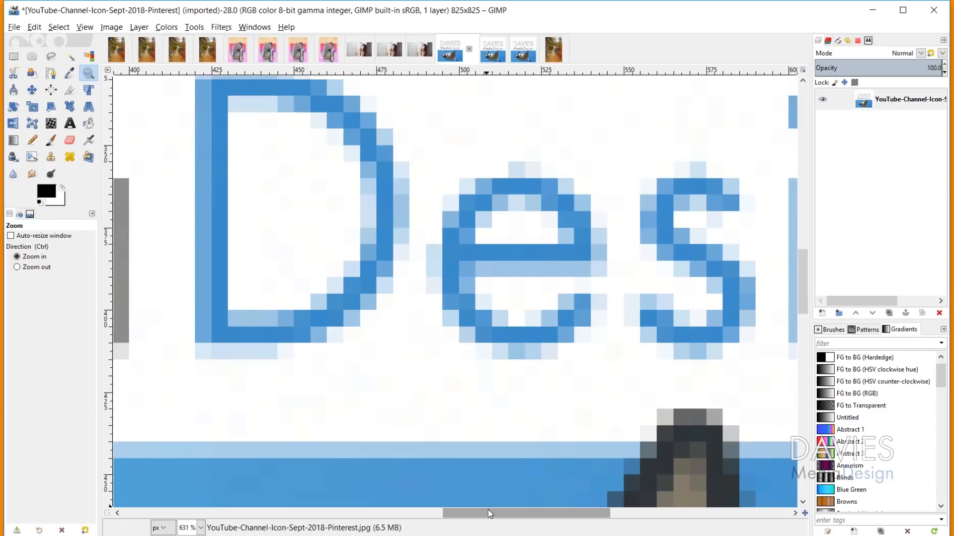
{"action": "scroll", "coordinate": [475, 503], "scroll_direction": "left", "scroll_amount": 5}
{"action": "scroll", "coordinate": [392, 490], "scroll_direction": "up", "scroll_amount": 10}
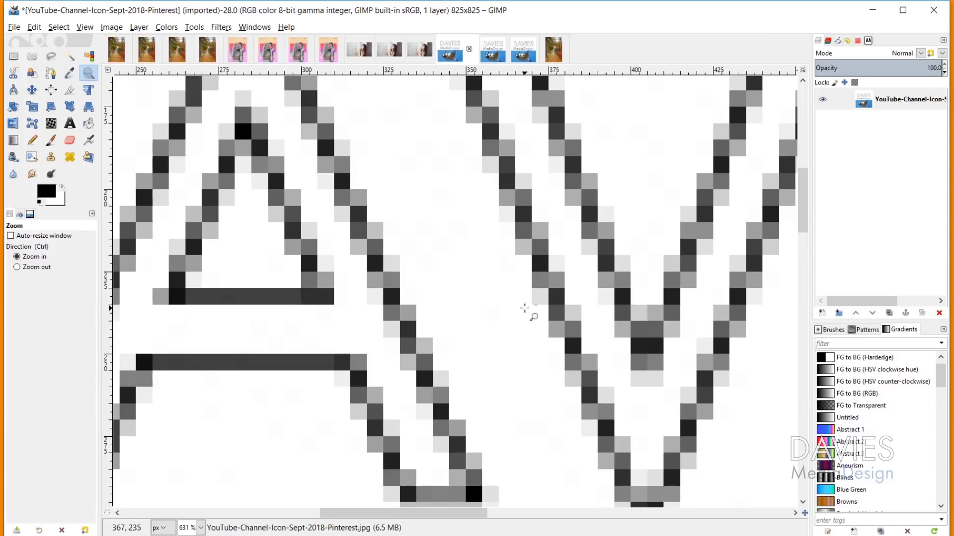
{"action": "left_click", "coordinate": [524, 309], "text": "ctrl"}
{"action": "left_click", "coordinate": [528, 323], "text": "ctrl"}
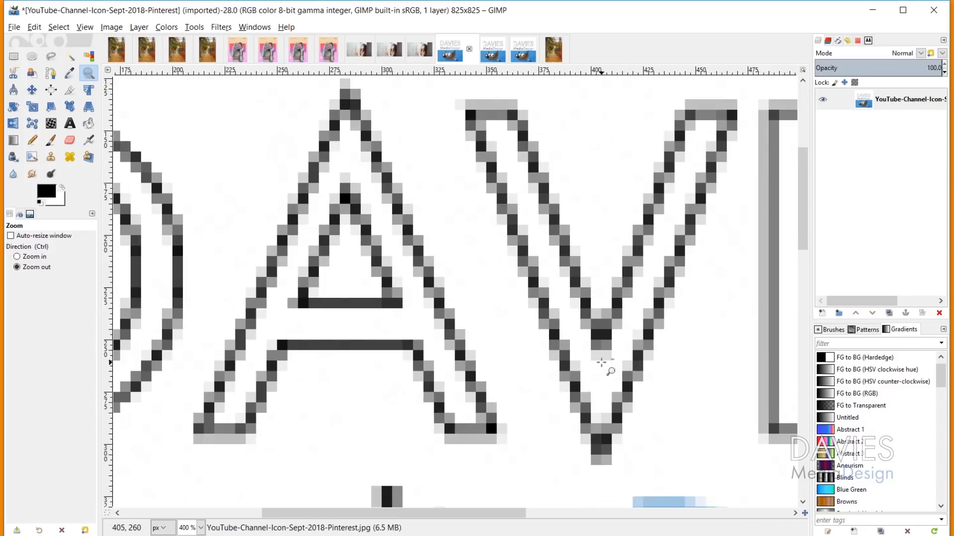
{"action": "left_click", "coordinate": [549, 400], "text": "ctrl"}
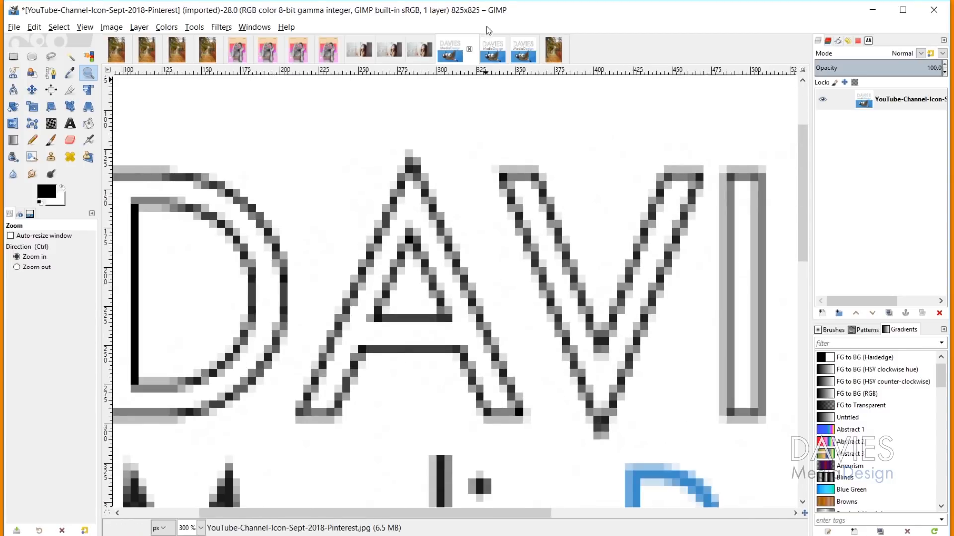
- Scale the second logo copy to 500 percent width and height at 72 pixels/in using NoHalo interpolation
{"action": "left_click", "coordinate": [492, 48]}
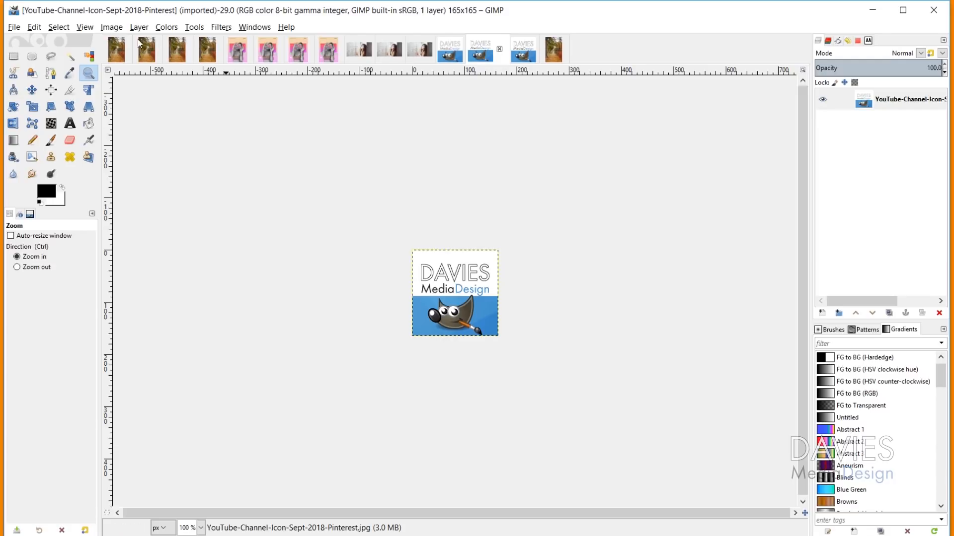
{"action": "left_click", "coordinate": [111, 27]}
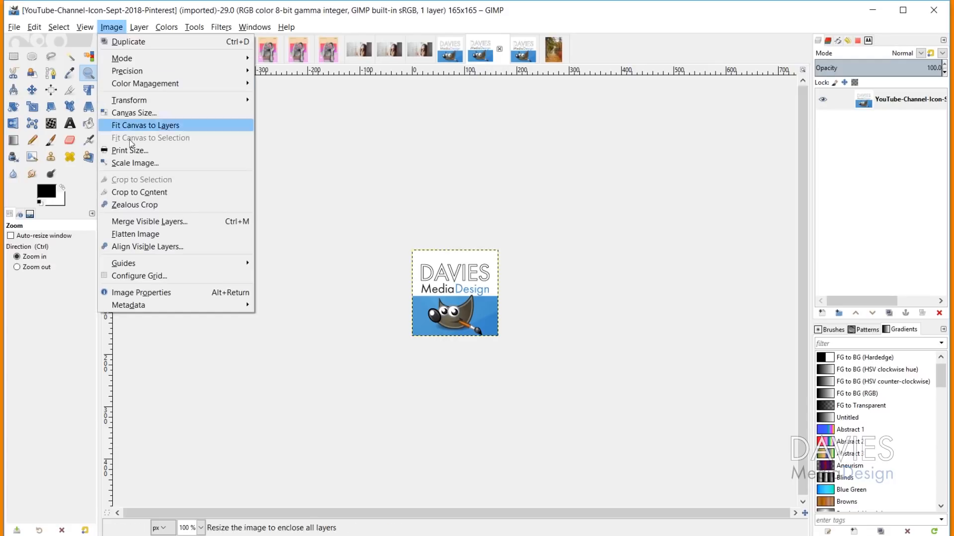
{"action": "left_click", "coordinate": [139, 163]}
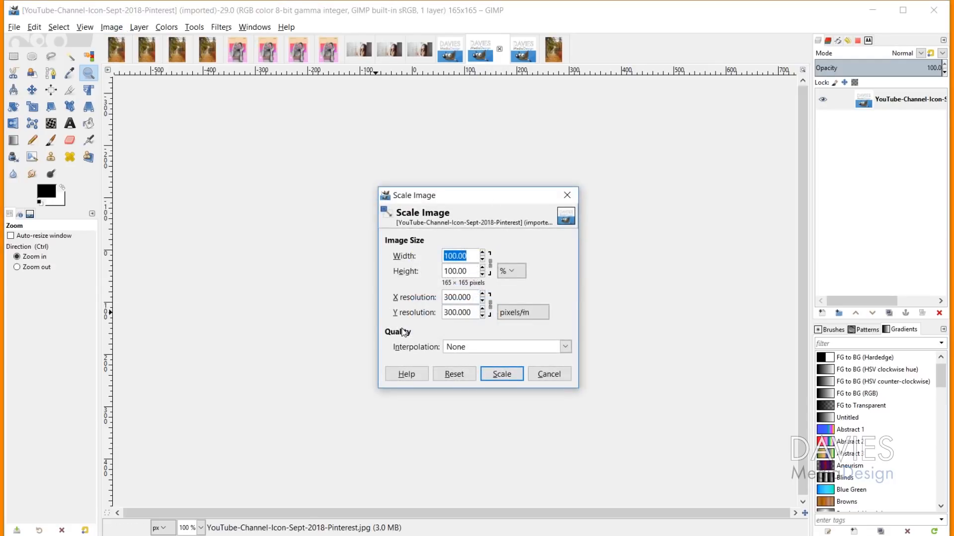
{"action": "type", "text": "500"}
{"action": "key", "text": "Tab"}
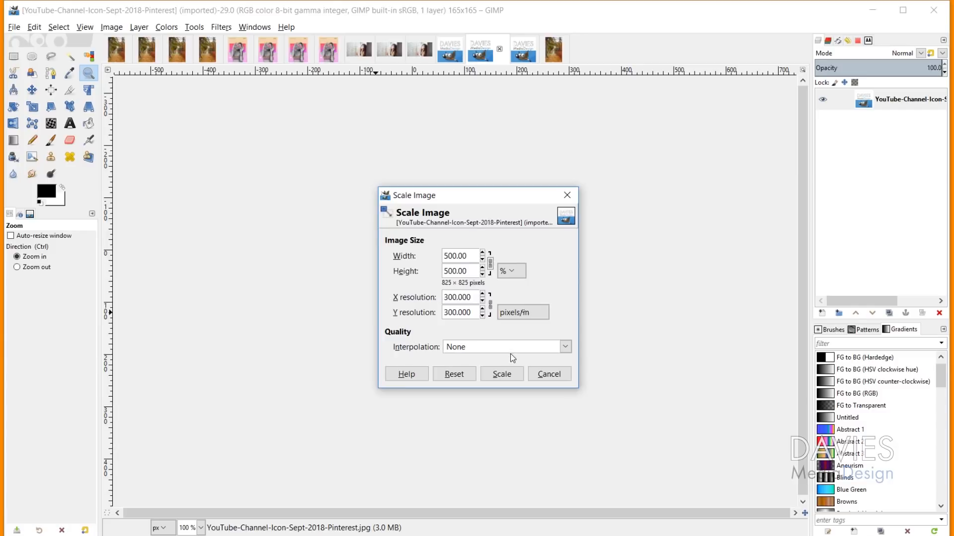
{"action": "left_click_drag", "start_coordinate": [475, 298], "coordinate": [367, 295]}
{"action": "type", "text": "72"}
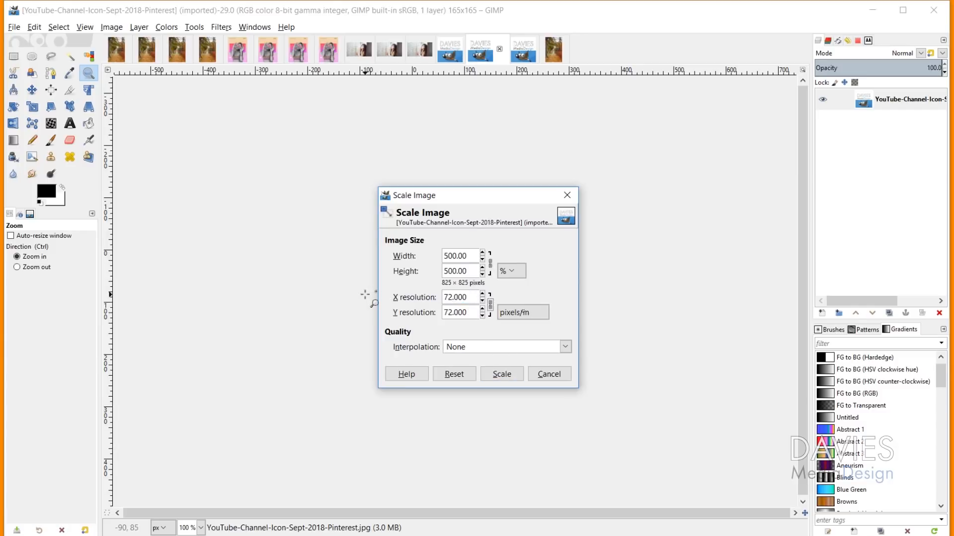
{"action": "left_click", "coordinate": [475, 351]}
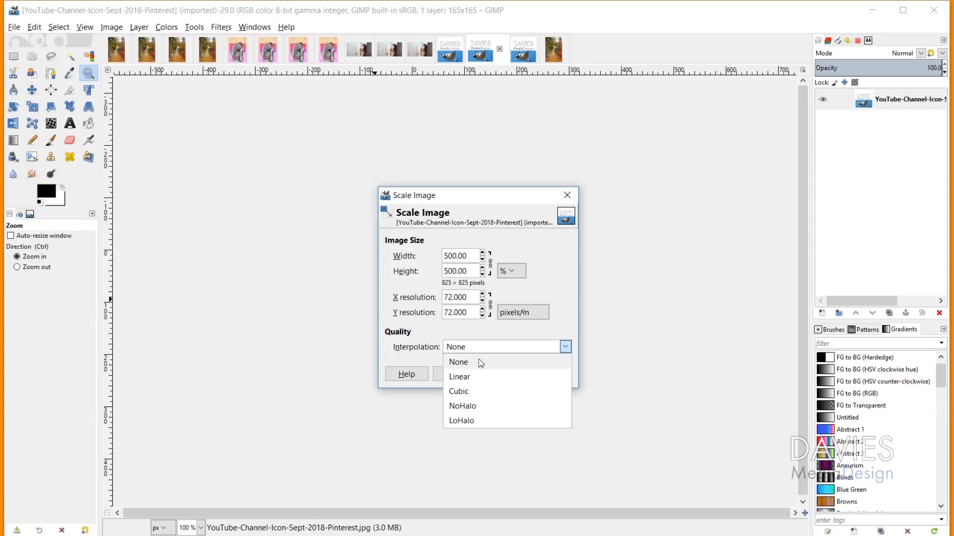
{"action": "left_click", "coordinate": [482, 406]}
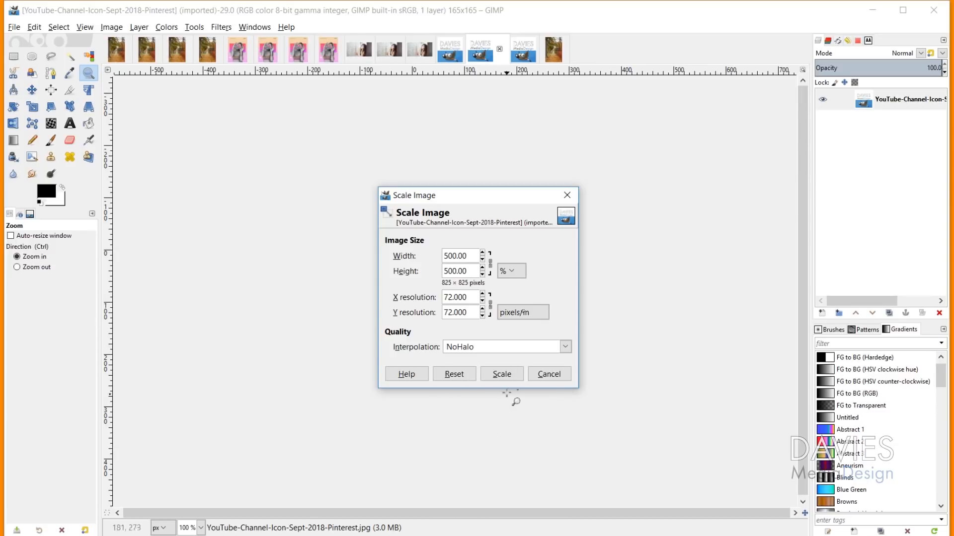
{"action": "left_click", "coordinate": [503, 376]}
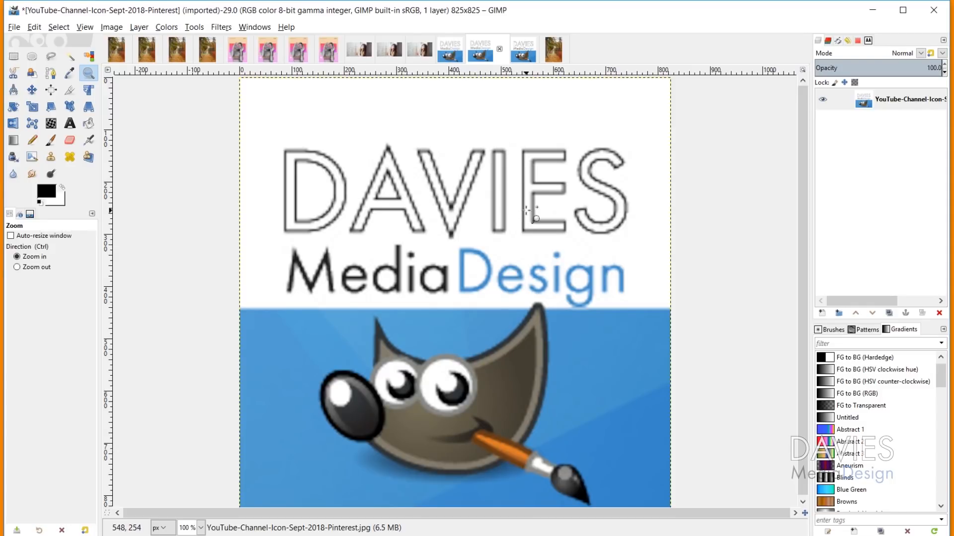
- Compare the non-interpolated and NoHalo-scaled logo copies at 100% zoom
{"action": "left_click", "coordinate": [448, 54]}
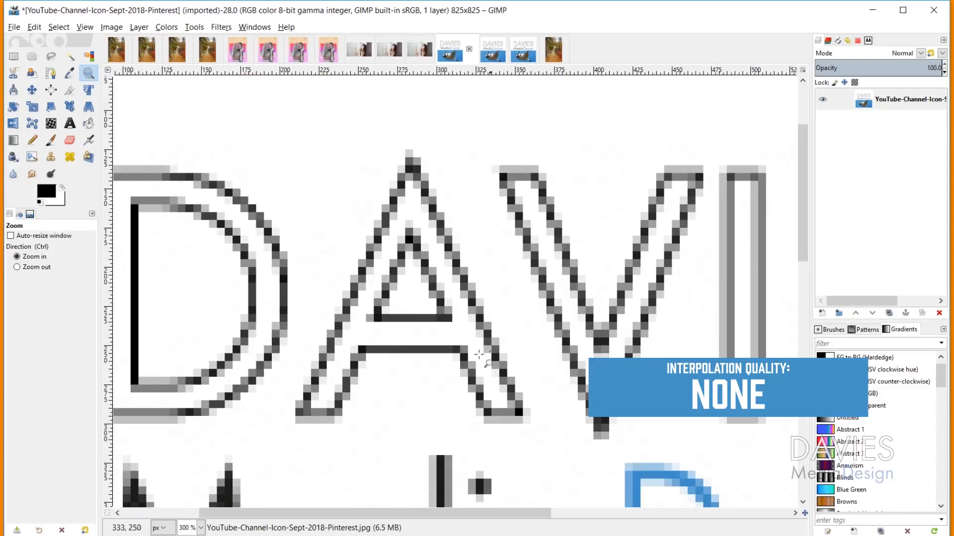
{"action": "left_click", "coordinate": [201, 528]}
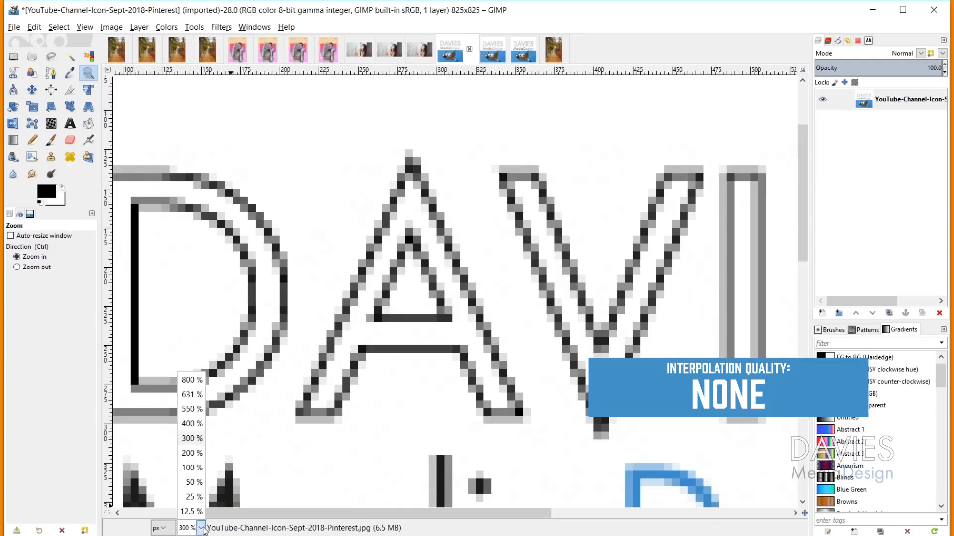
{"action": "left_click", "coordinate": [192, 468]}
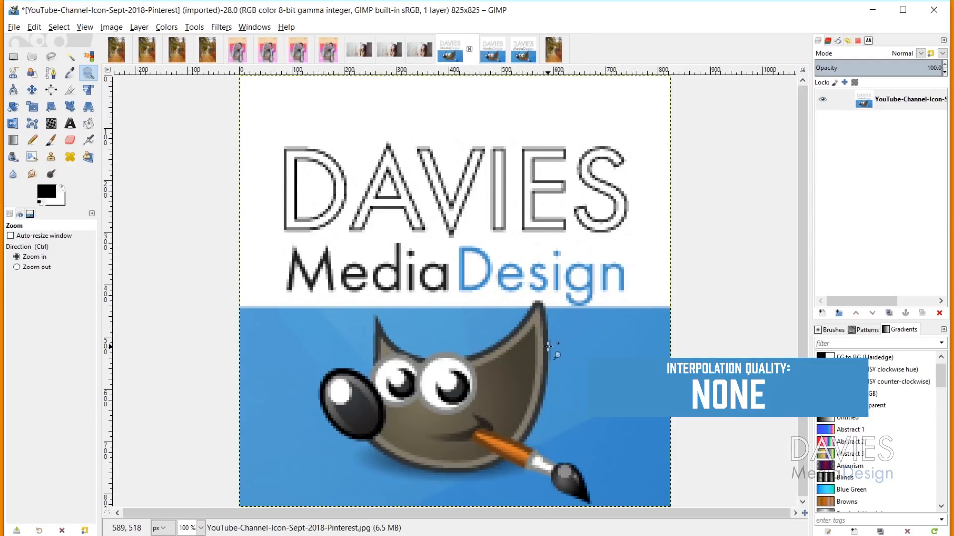
{"action": "left_click", "coordinate": [497, 53]}
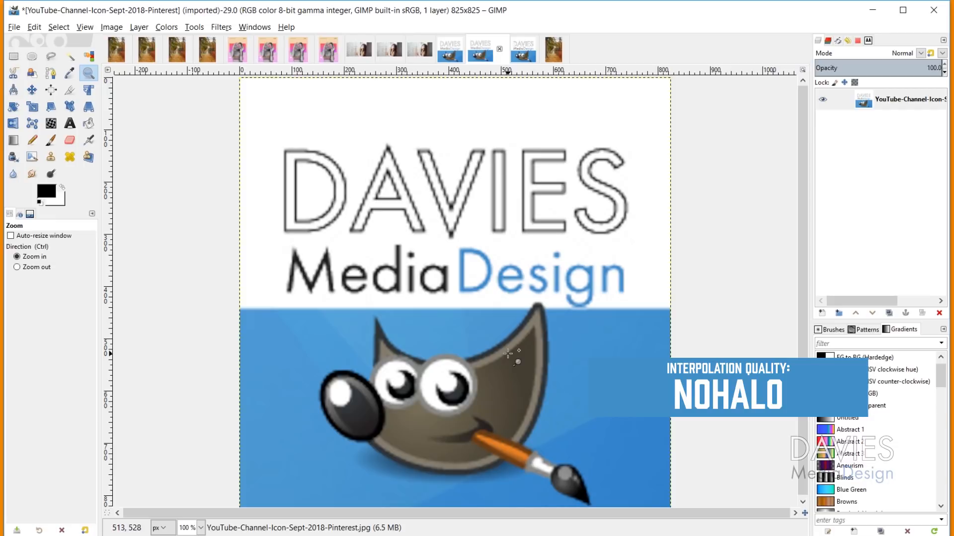
- Scale the third logo copy to 500 percent width and height at 72 pixels/in using LoHalo interpolation
{"action": "left_click", "coordinate": [521, 50]}
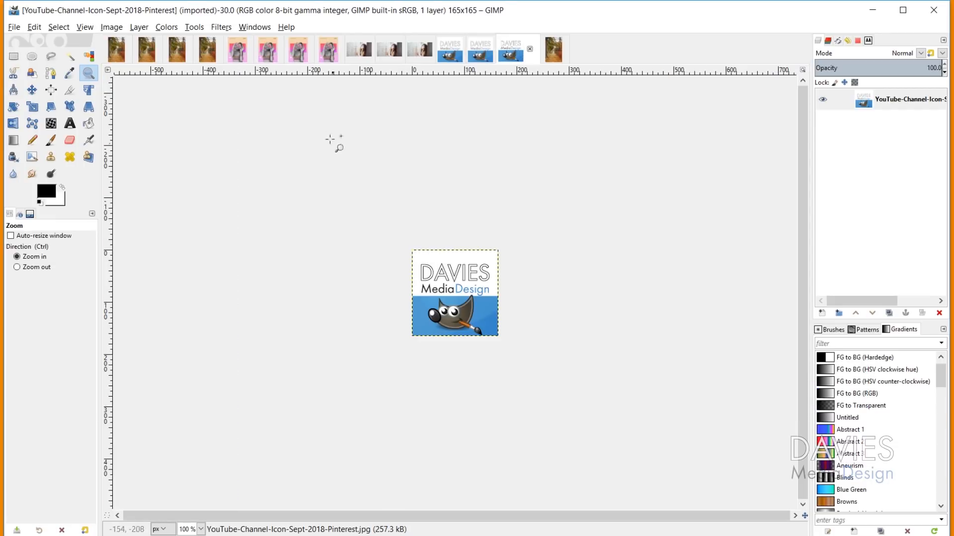
{"action": "left_click", "coordinate": [114, 28]}
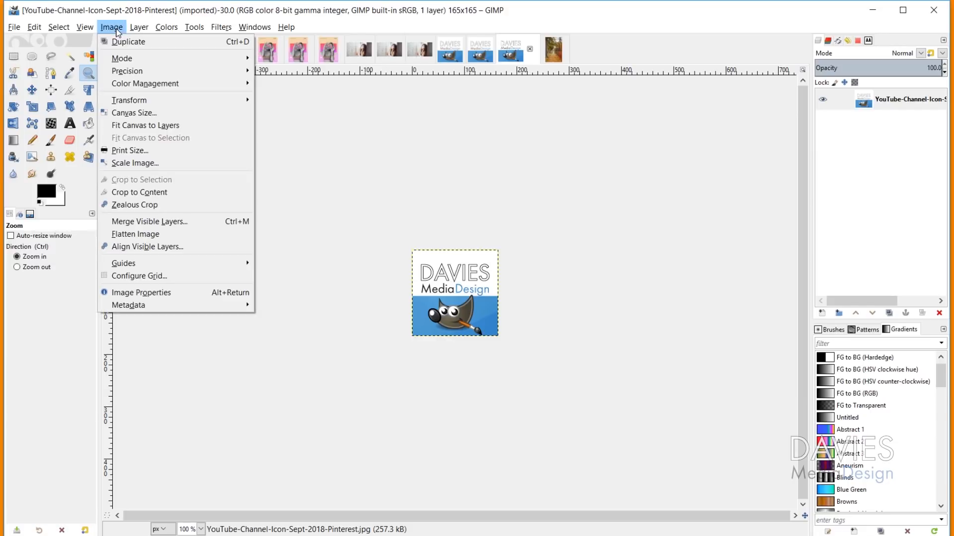
{"action": "left_click", "coordinate": [144, 163]}
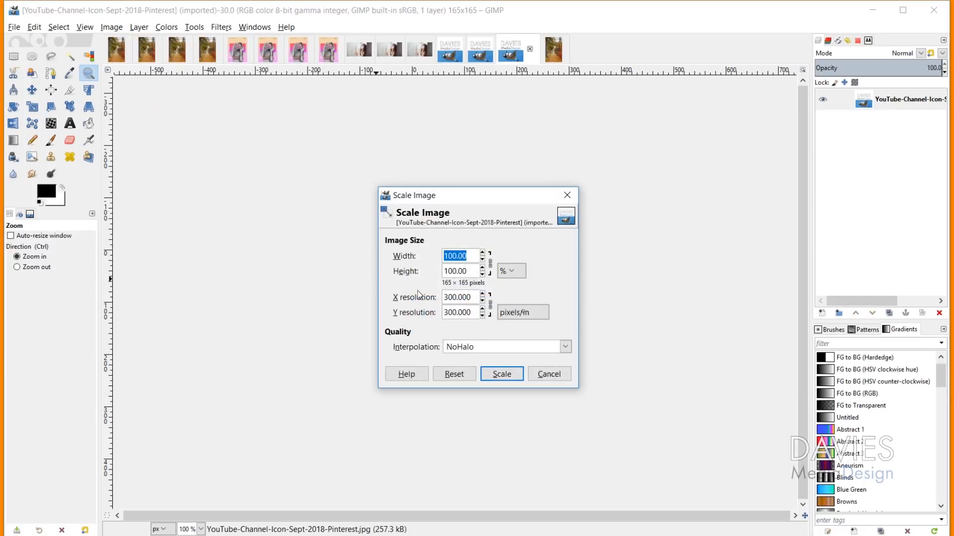
{"action": "type", "text": "500"}
{"action": "key", "text": "Tab"}
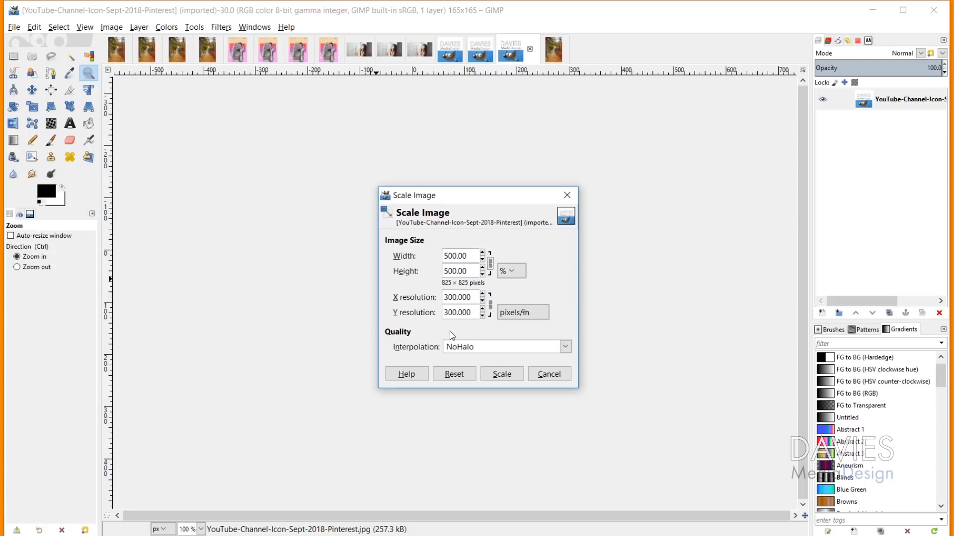
{"action": "left_click_drag", "start_coordinate": [474, 298], "coordinate": [412, 297]}
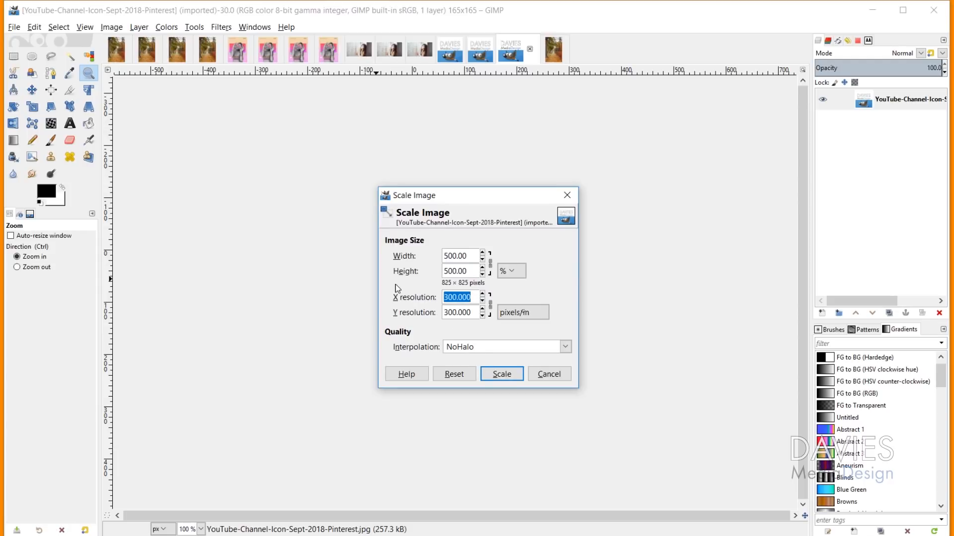
{"action": "type", "text": "72"}
{"action": "key", "text": "Tab"}
{"action": "left_click", "coordinate": [492, 349]}
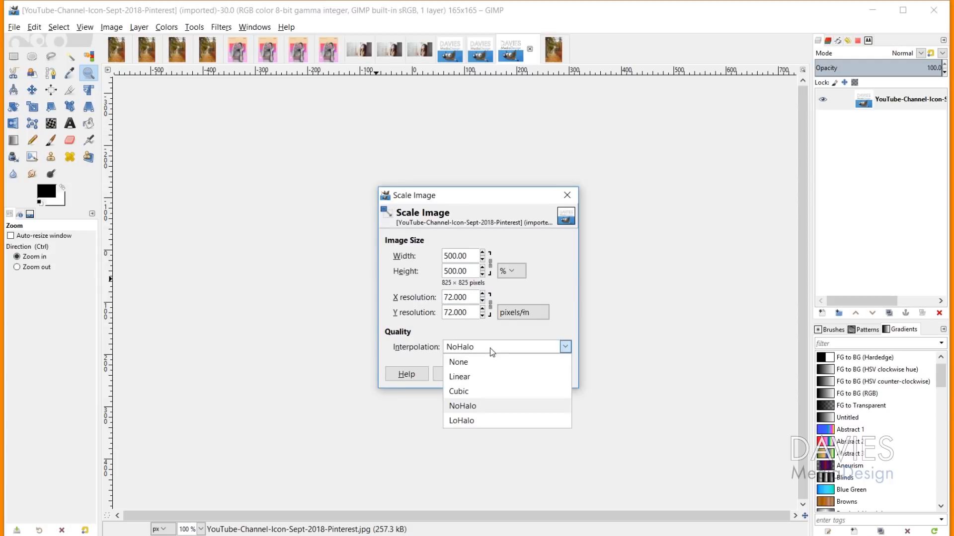
{"action": "left_click", "coordinate": [461, 421]}
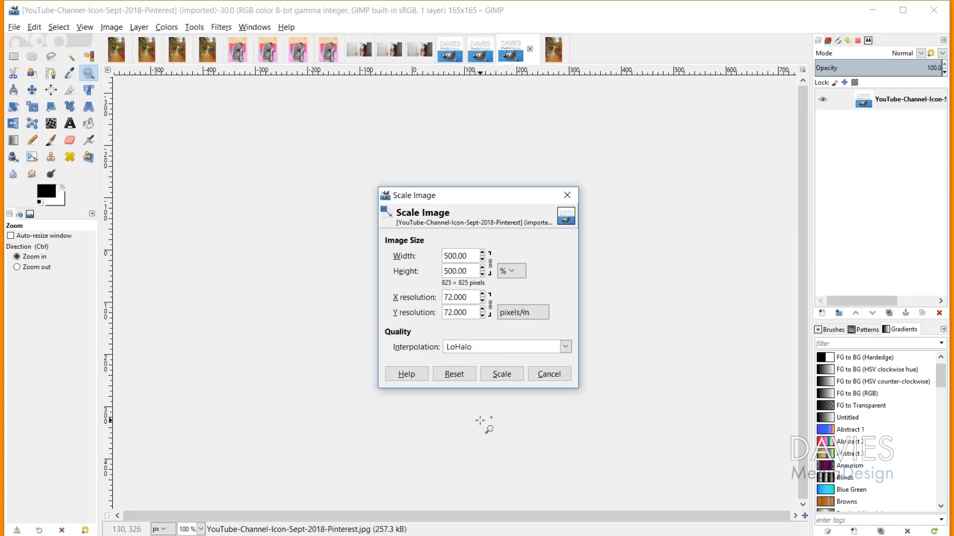
{"action": "left_click", "coordinate": [500, 376]}
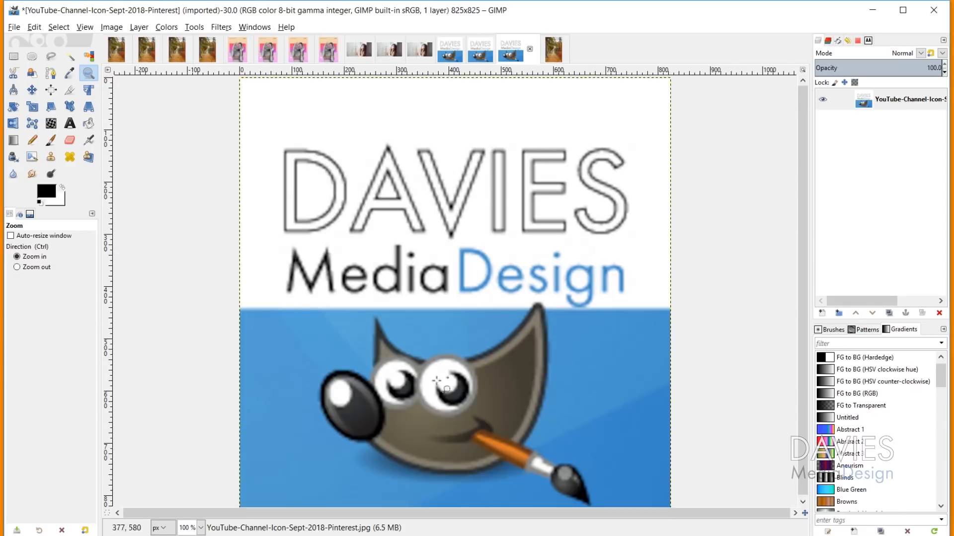
- Compare the LoHalo-scaled logo with the NoHalo-scaled and non-interpolated copies at 100% zoom
{"action": "left_click", "coordinate": [479, 50]}
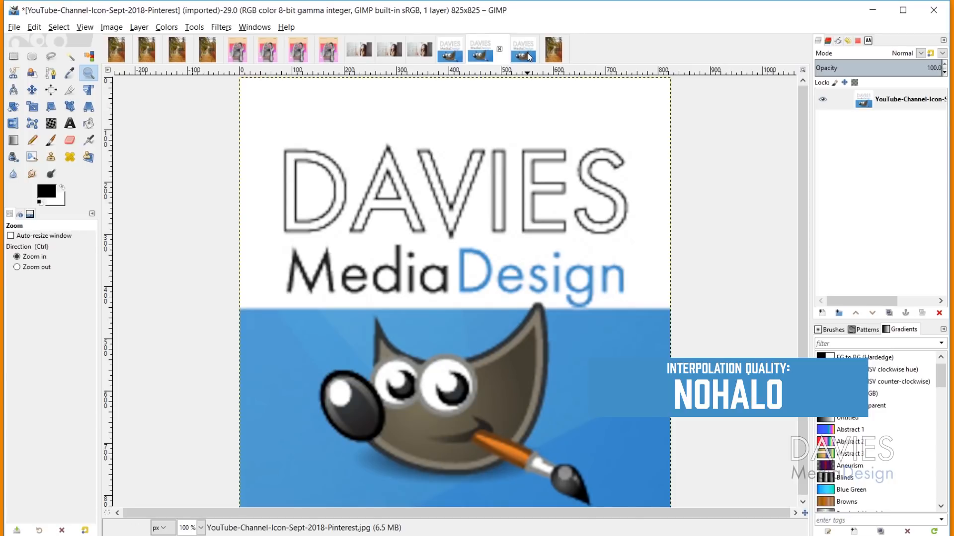
{"action": "left_click", "coordinate": [524, 50]}
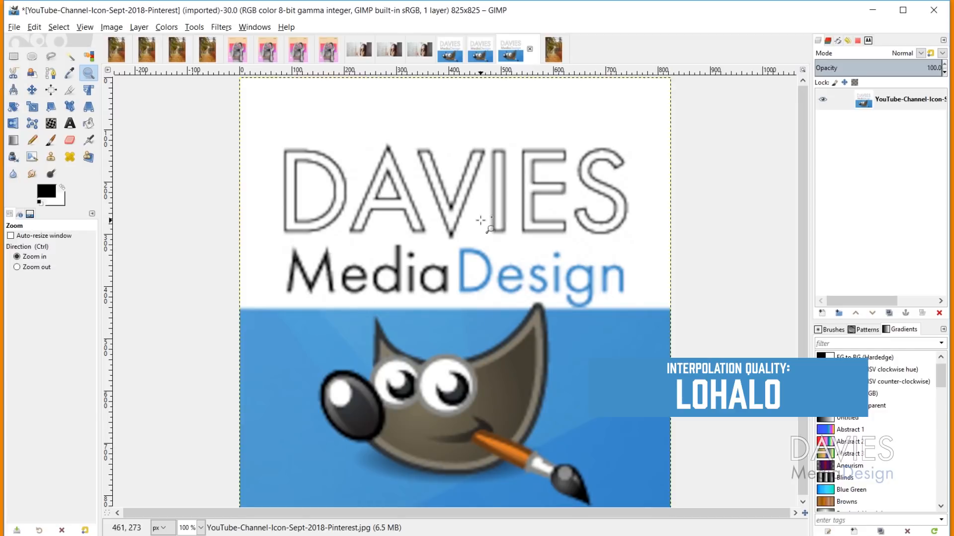
{"action": "left_click", "coordinate": [482, 54]}
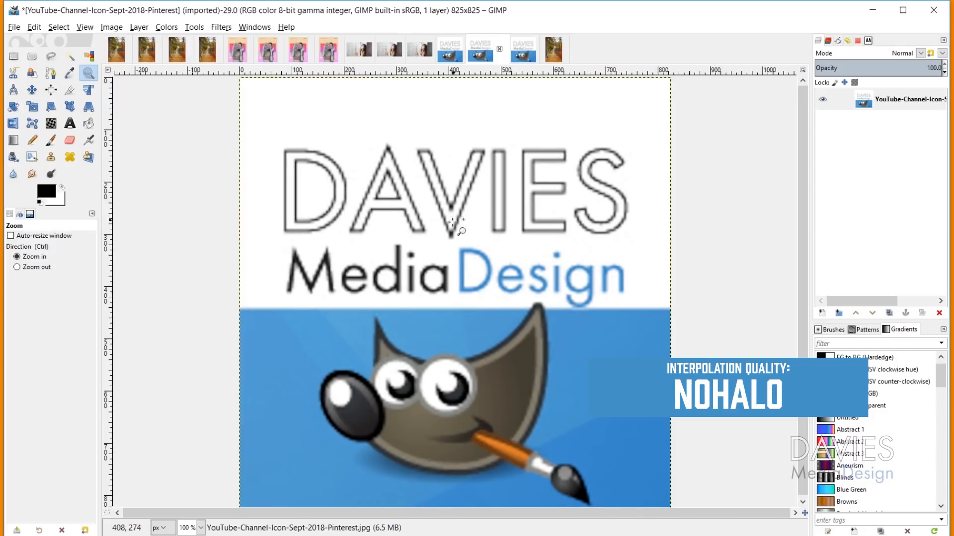
{"action": "left_click", "coordinate": [522, 50]}
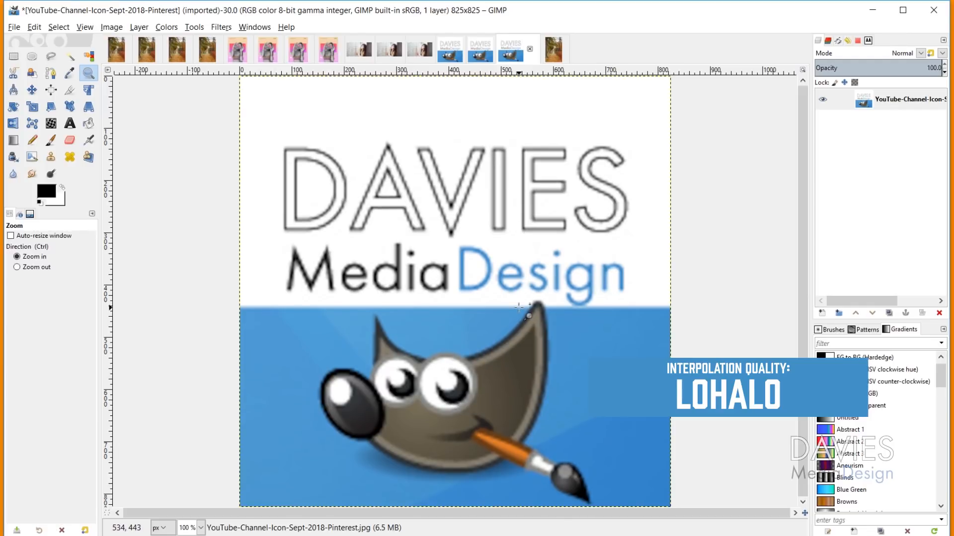
{"action": "left_click", "coordinate": [453, 55]}
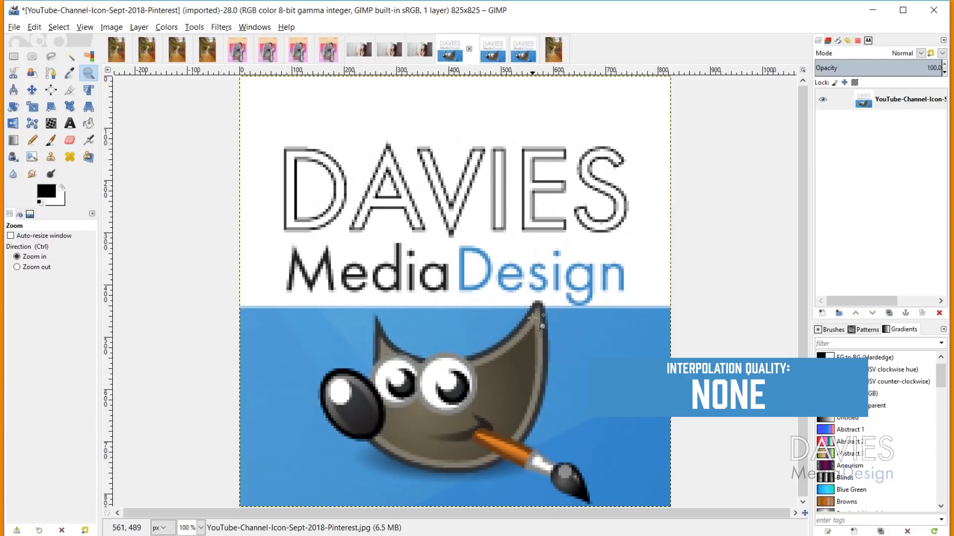
{"action": "left_click", "coordinate": [522, 50]}
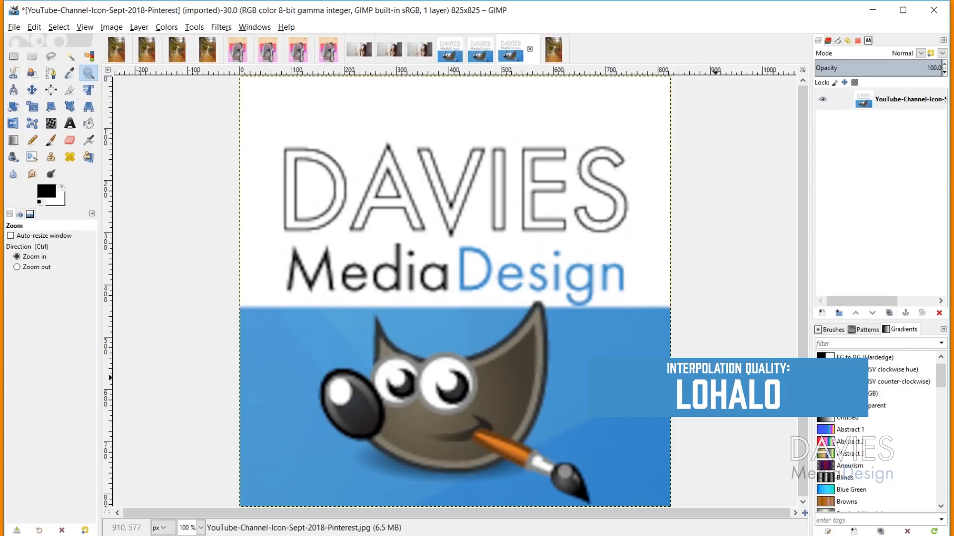
- Preview Sharpen (Unsharp Mask) on the LoHalo-scaled logo with radius 3 and amount 0.5, comparing it with the unfiltered image
{"action": "left_click", "coordinate": [221, 27]}
{"action": "mouse_move", "coordinate": [261, 109]}
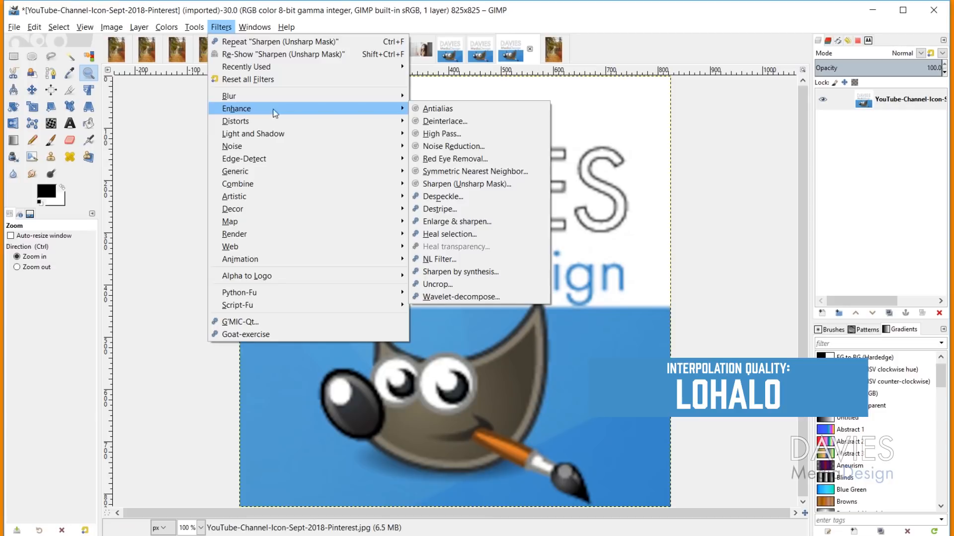
{"action": "left_click", "coordinate": [466, 185]}
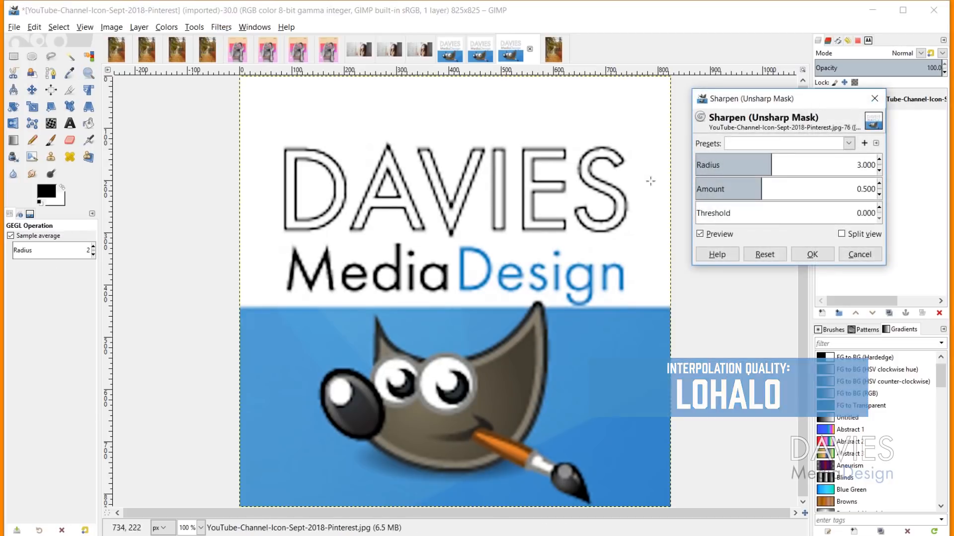
{"action": "left_click", "coordinate": [701, 234]}
{"action": "left_click", "coordinate": [699, 235]}
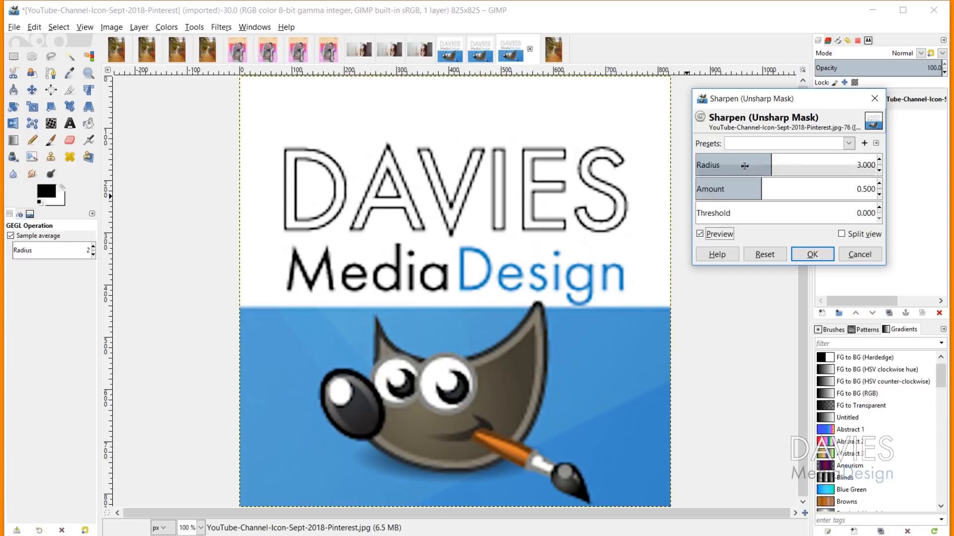
{"action": "left_click", "coordinate": [828, 255]}
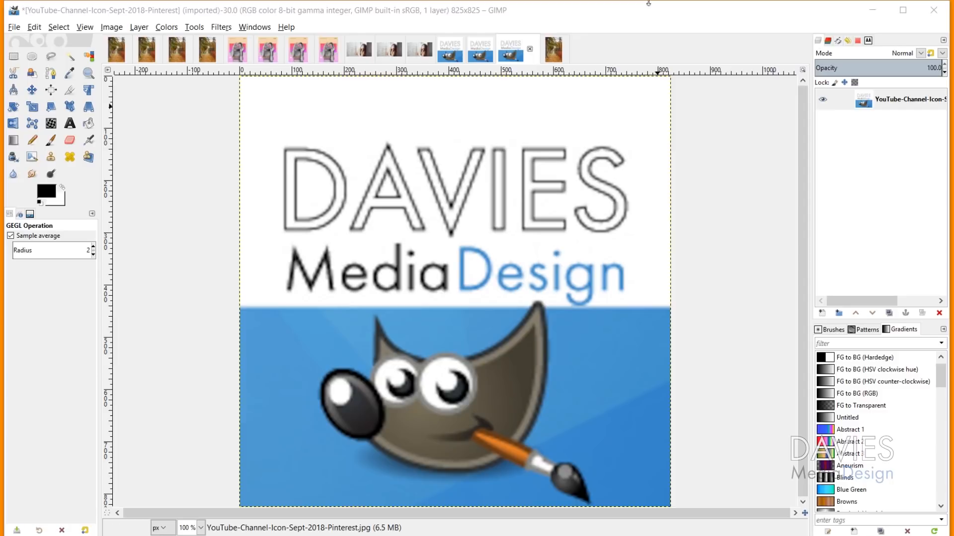
- Examine the noise in the background of the first "FASHION FUTURE" poster copy at 100% and 300% zoom
{"action": "left_click", "coordinate": [239, 49]}
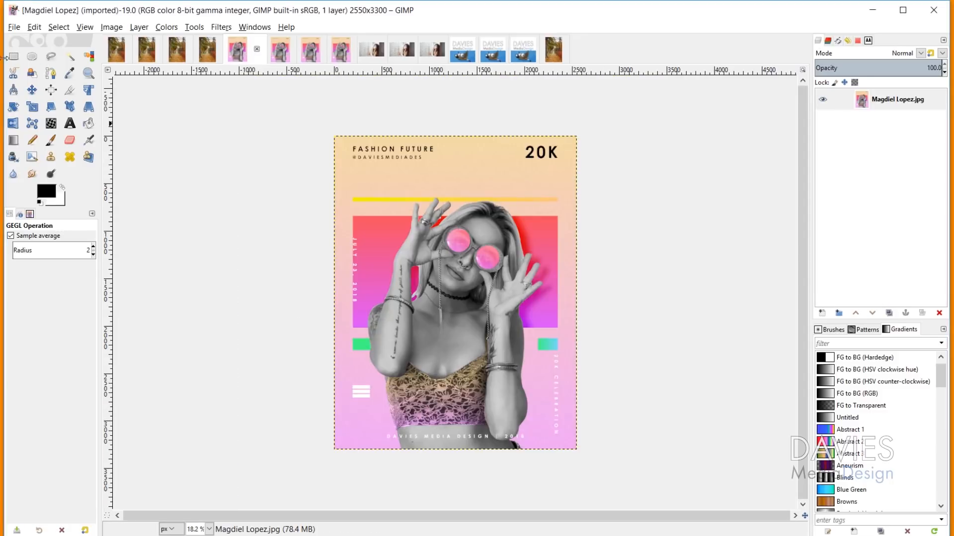
{"action": "left_click", "coordinate": [88, 73]}
{"action": "left_click_drag", "start_coordinate": [326, 115], "coordinate": [521, 263]}
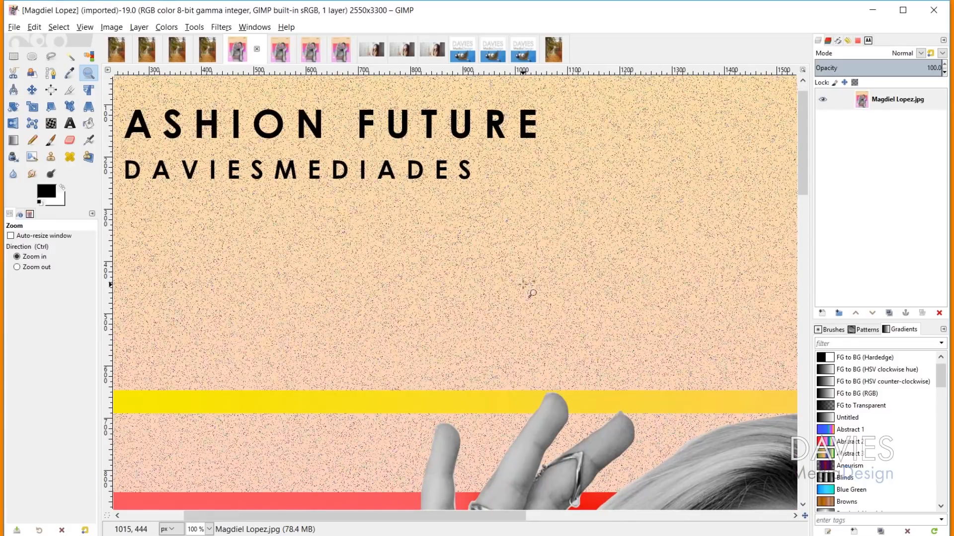
{"action": "left_click", "coordinate": [524, 284]}
{"action": "left_click", "coordinate": [506, 266]}
{"action": "left_click", "coordinate": [484, 254]}
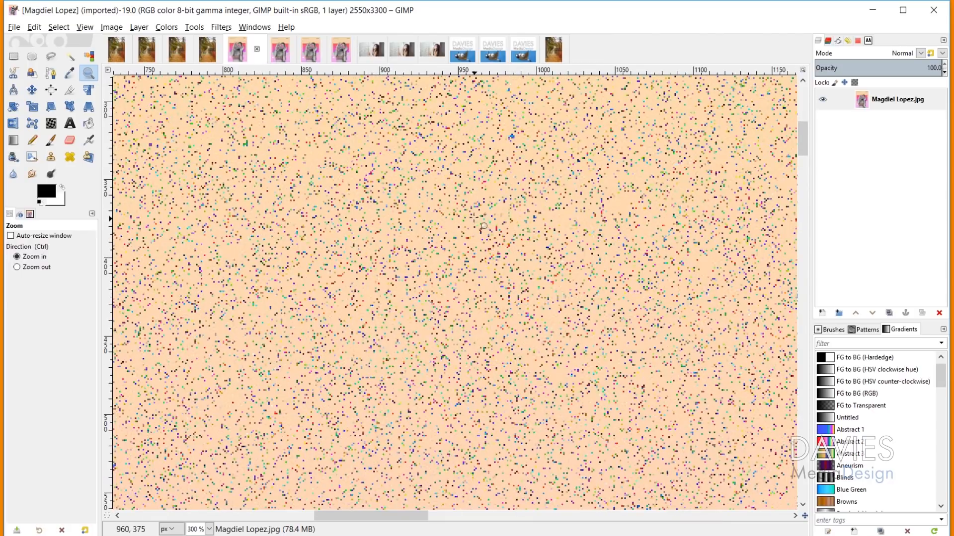
{"action": "key", "text": "ctrl"}
{"action": "scroll", "coordinate": [350, 238], "scroll_direction": "down", "scroll_amount": 8}
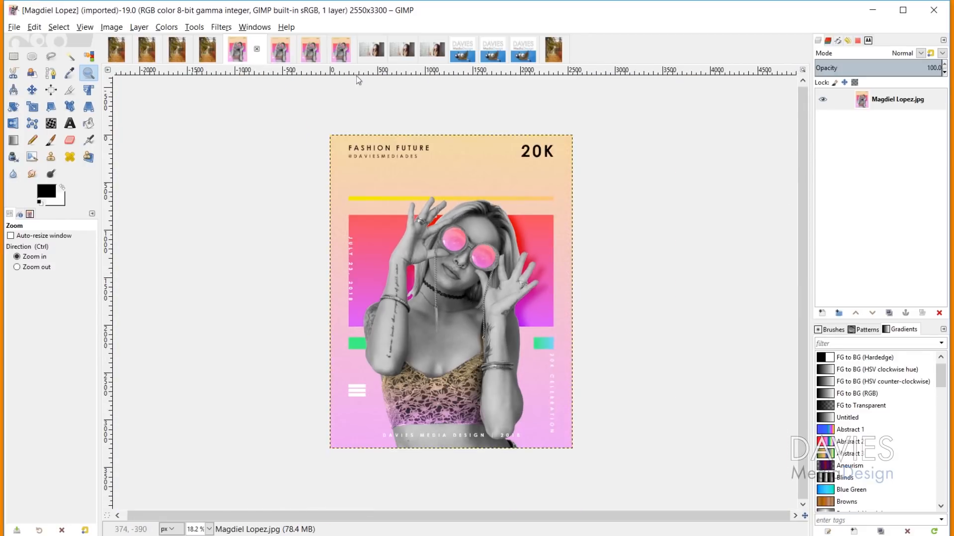
- Scale the first poster copy to 10 percent width and height at 72 pixels/in using NoHalo interpolation
{"action": "left_click", "coordinate": [281, 49]}
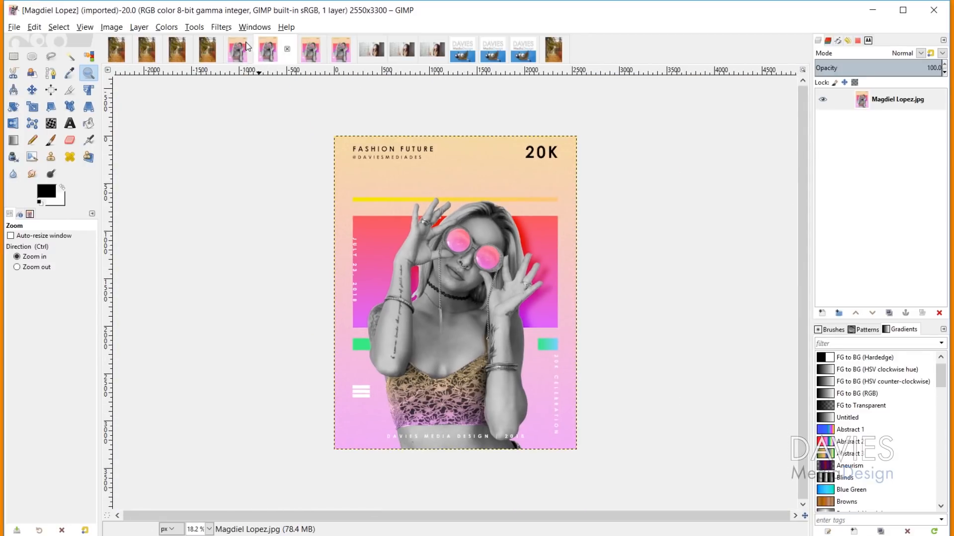
{"action": "left_click", "coordinate": [244, 48]}
{"action": "left_click", "coordinate": [118, 28]}
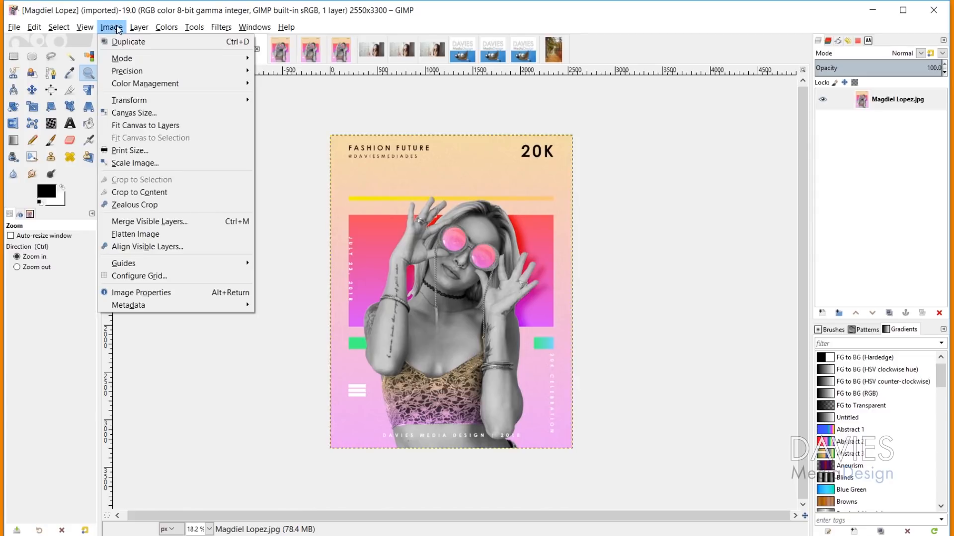
{"action": "left_click", "coordinate": [158, 162]}
{"action": "type", "text": "10"}
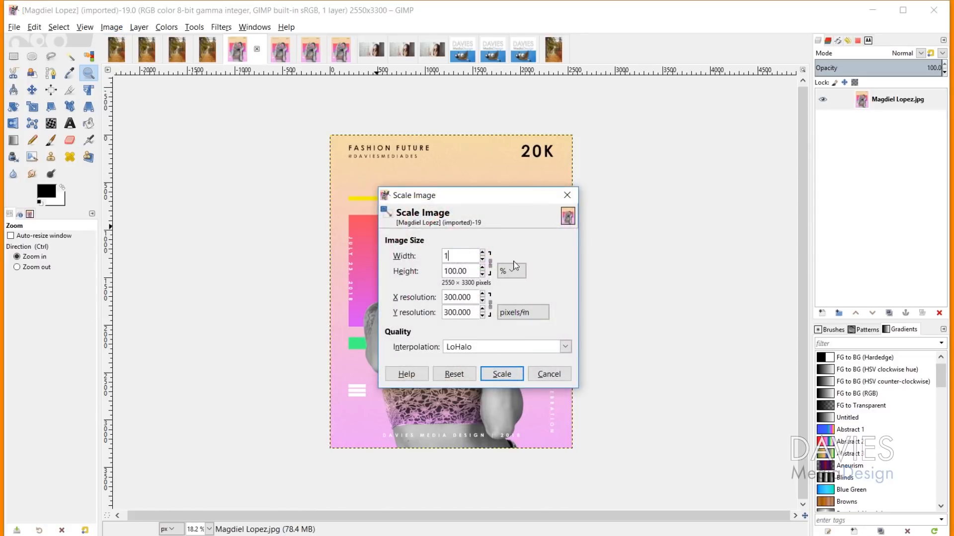
{"action": "key", "text": "Tab"}
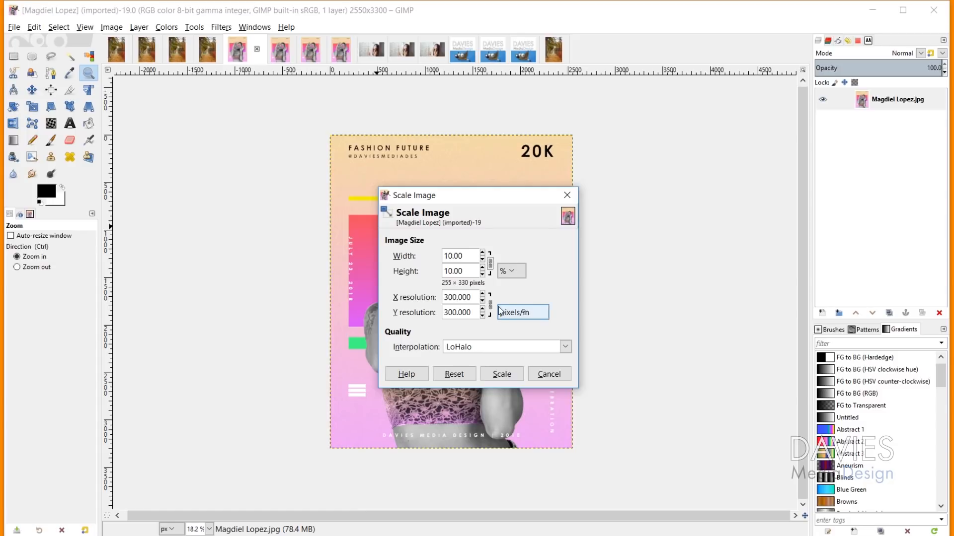
{"action": "left_click_drag", "start_coordinate": [471, 297], "coordinate": [410, 298]}
{"action": "type", "text": "72"}
{"action": "key", "text": "Tab"}
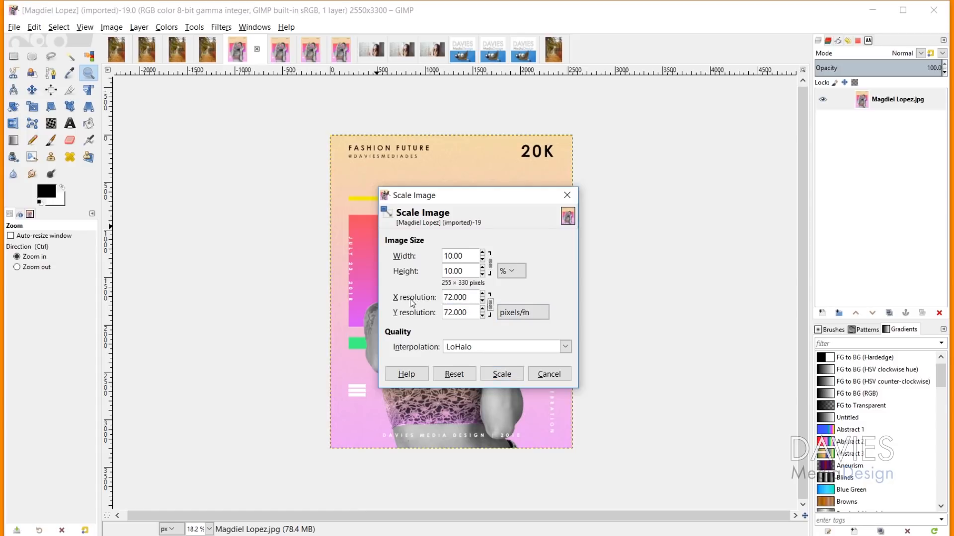
{"action": "left_click", "coordinate": [494, 347]}
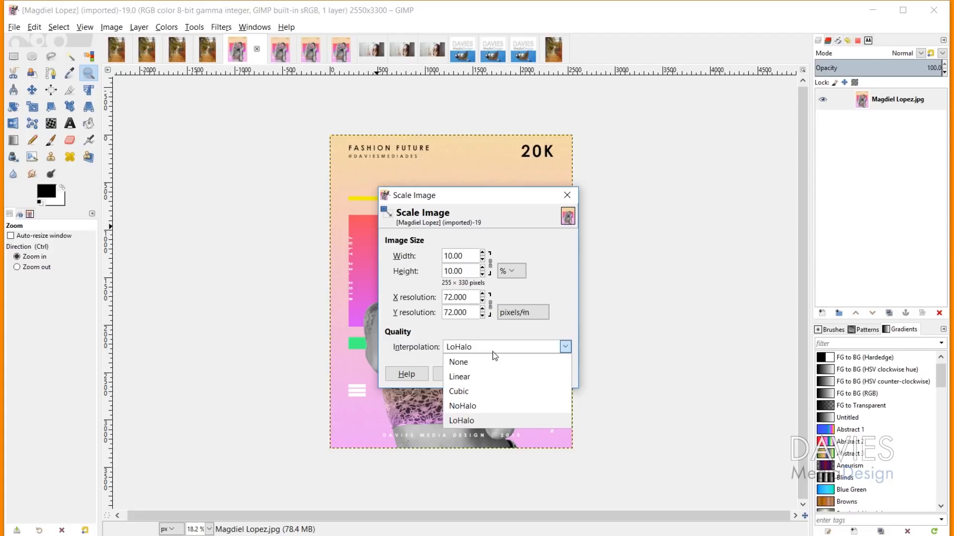
{"action": "left_click", "coordinate": [502, 407]}
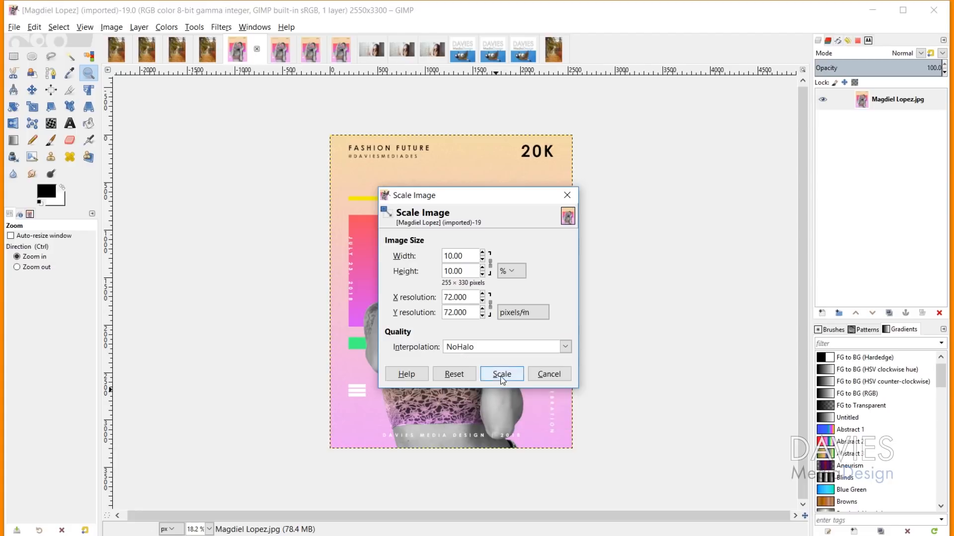
{"action": "left_click", "coordinate": [502, 374]}
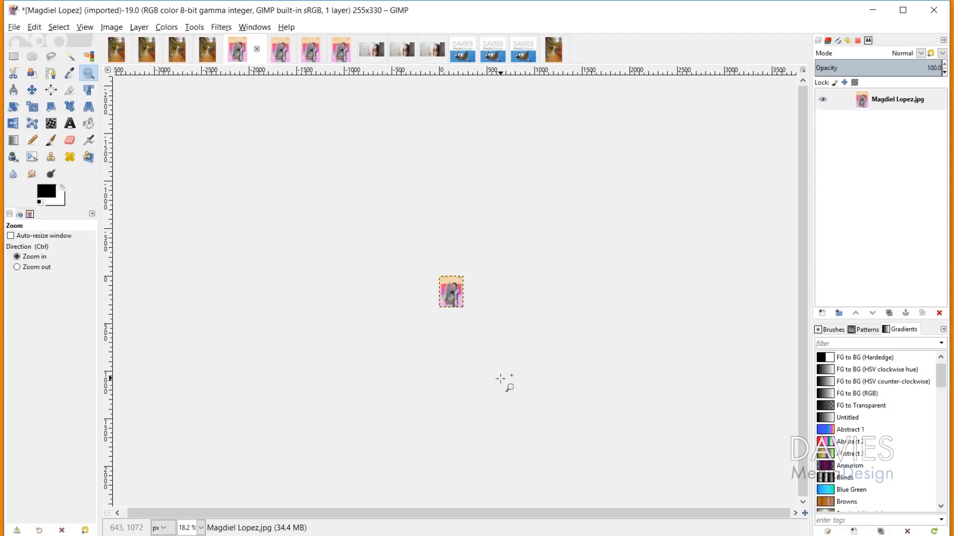
- Examine the heading text and background of the NoHalo-scaled poster at 400% zoom
{"action": "left_click", "coordinate": [201, 528]}
{"action": "left_click", "coordinate": [194, 396]}
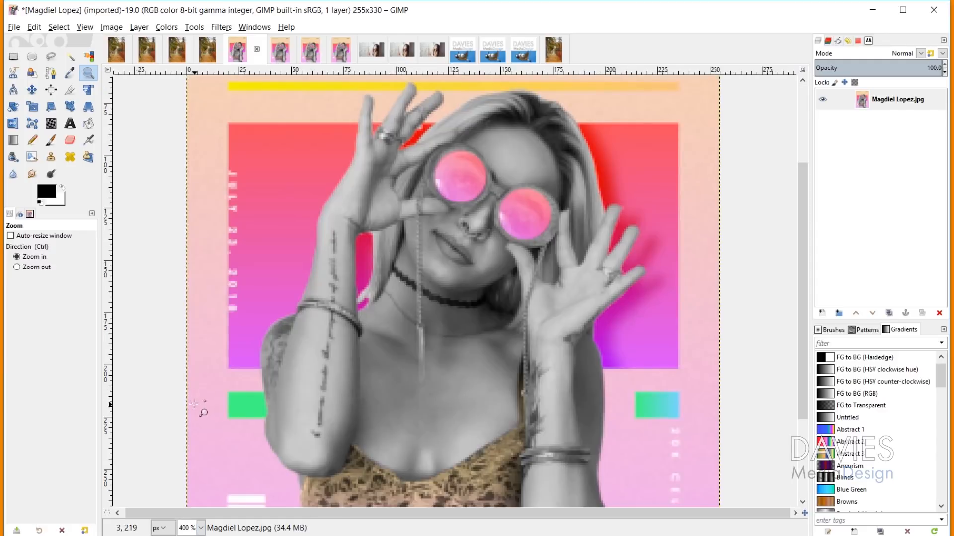
{"action": "scroll", "coordinate": [304, 339], "scroll_direction": "up", "scroll_amount": 5}
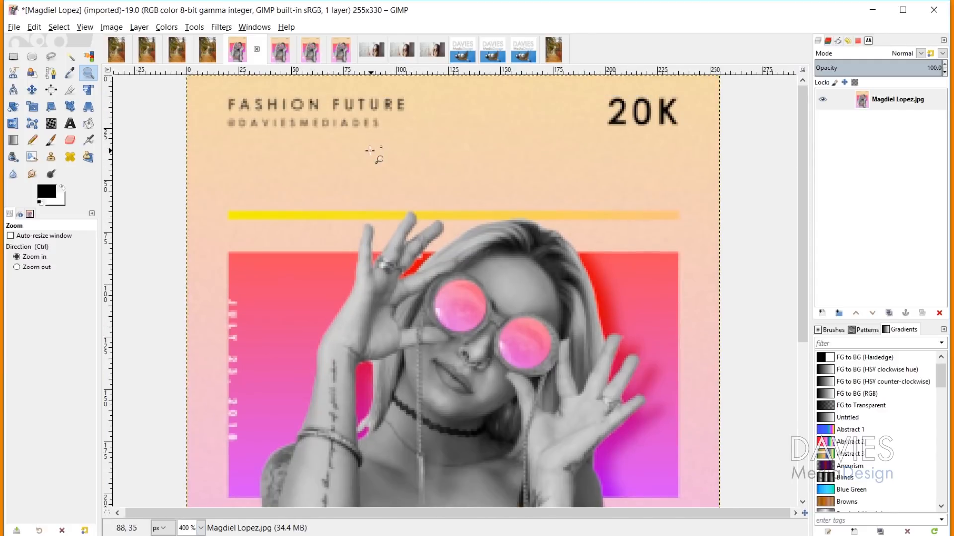
{"action": "left_click", "coordinate": [369, 150]}
- Scale the second poster copy to 10 percent width and height at 72 pixels/in using LoHalo interpolation
{"action": "left_click", "coordinate": [282, 55]}
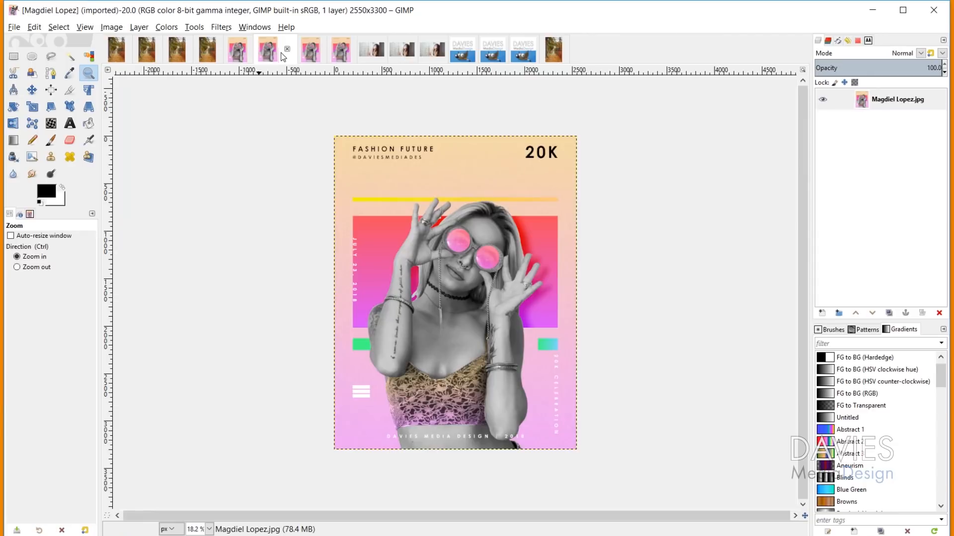
{"action": "left_click", "coordinate": [110, 28]}
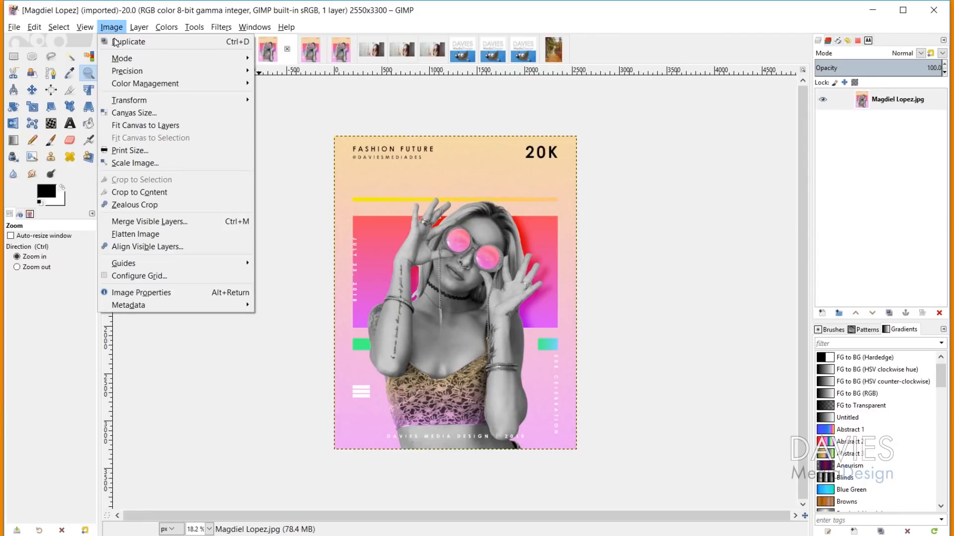
{"action": "left_click", "coordinate": [144, 164]}
{"action": "type", "text": "10"}
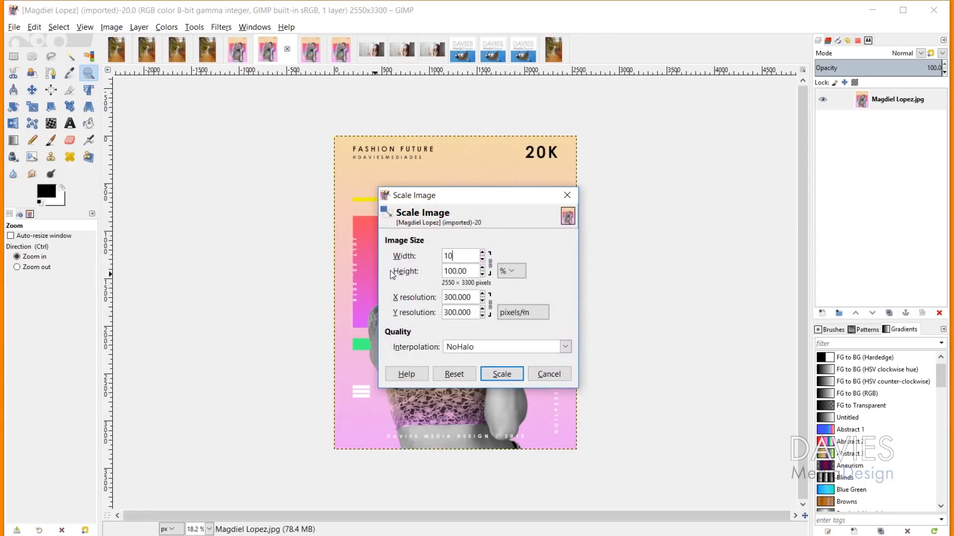
{"action": "key", "text": "Tab"}
{"action": "left_click_drag", "start_coordinate": [475, 297], "coordinate": [381, 298]}
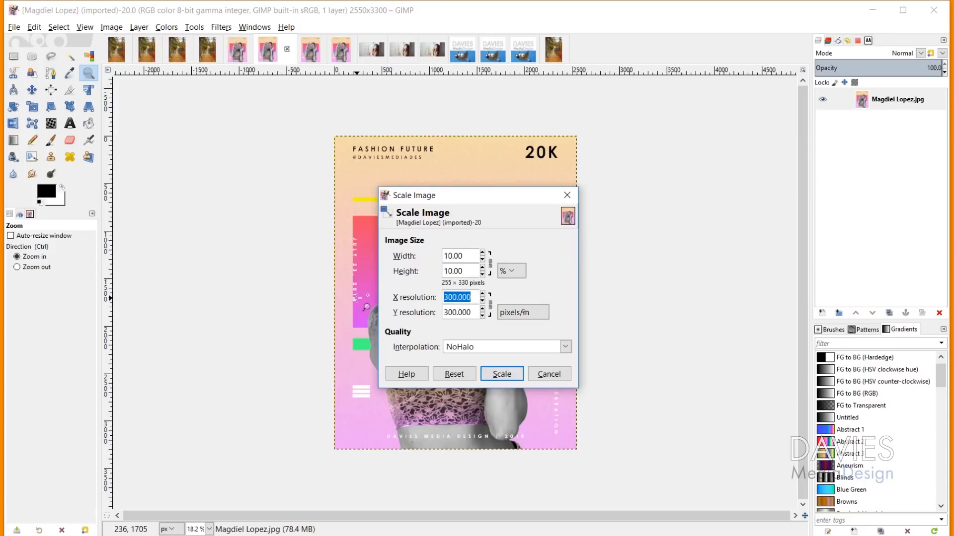
{"action": "type", "text": "72"}
{"action": "key", "text": "Tab"}
{"action": "left_click", "coordinate": [476, 348]}
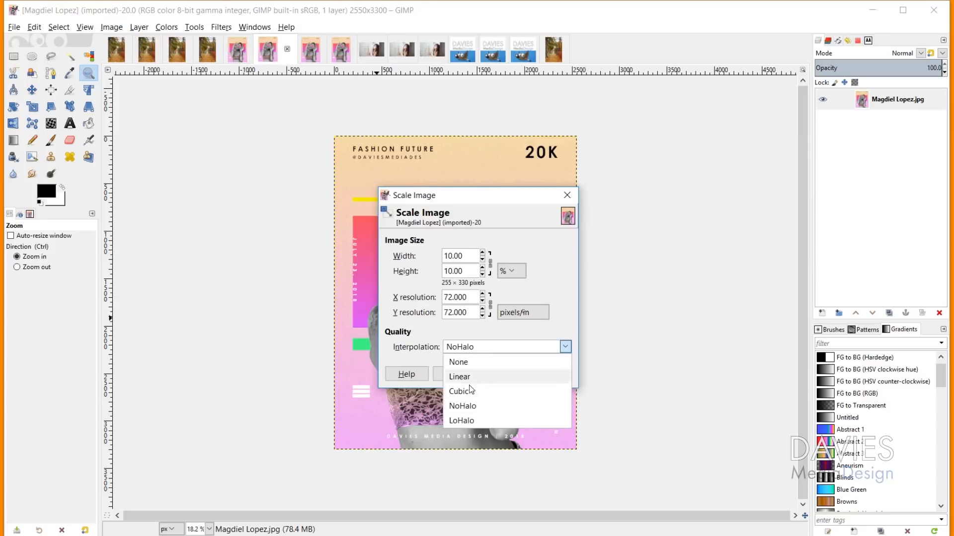
{"action": "left_click", "coordinate": [462, 420]}
{"action": "left_click", "coordinate": [505, 377]}
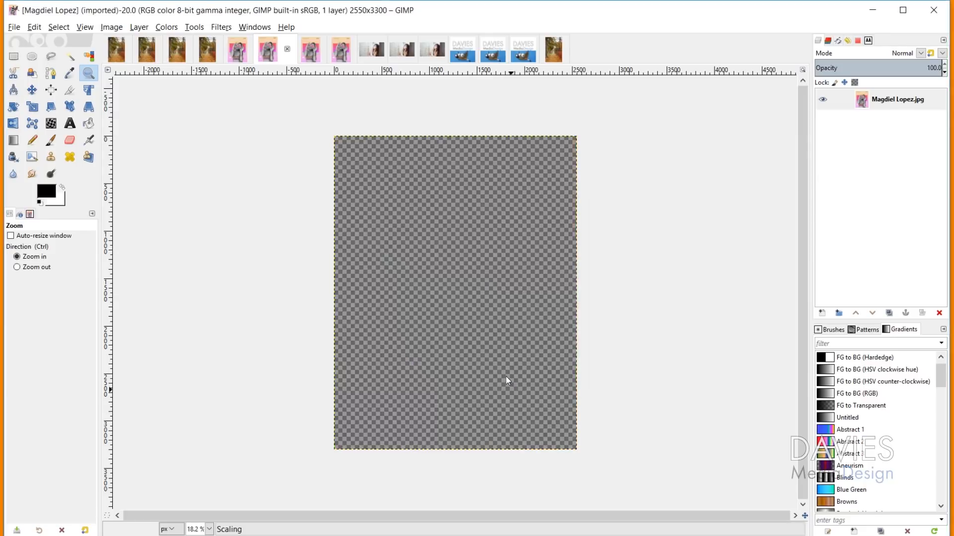
- Compare the heading text, background and figure of the LoHalo- and NoHalo-scaled poster copies at 550% zoom
{"action": "left_click", "coordinate": [201, 528]}
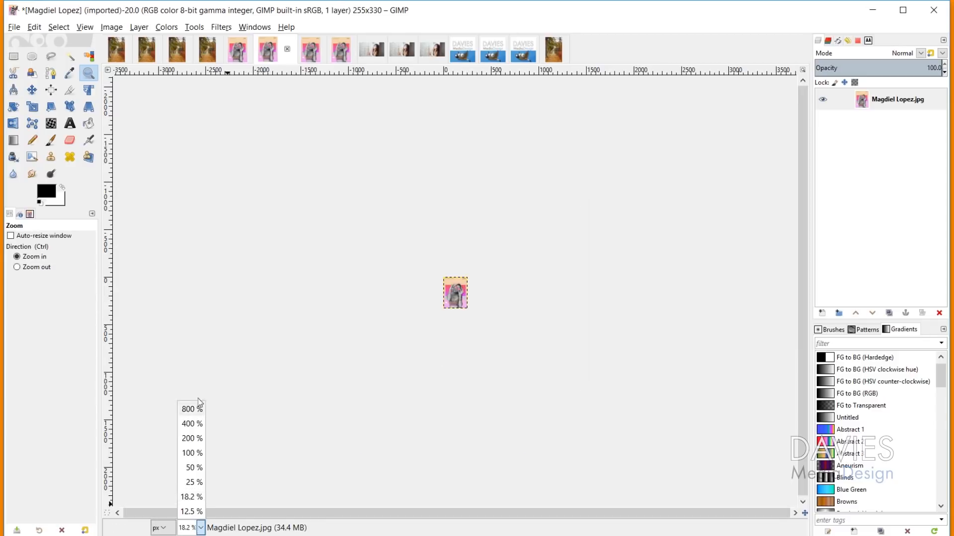
{"action": "left_click", "coordinate": [198, 427]}
{"action": "scroll", "coordinate": [317, 266], "scroll_direction": "up", "scroll_amount": 3}
{"action": "scroll", "coordinate": [324, 262], "scroll_direction": "down", "scroll_amount": 1}
{"action": "scroll", "coordinate": [371, 135], "scroll_direction": "up", "scroll_amount": 2}
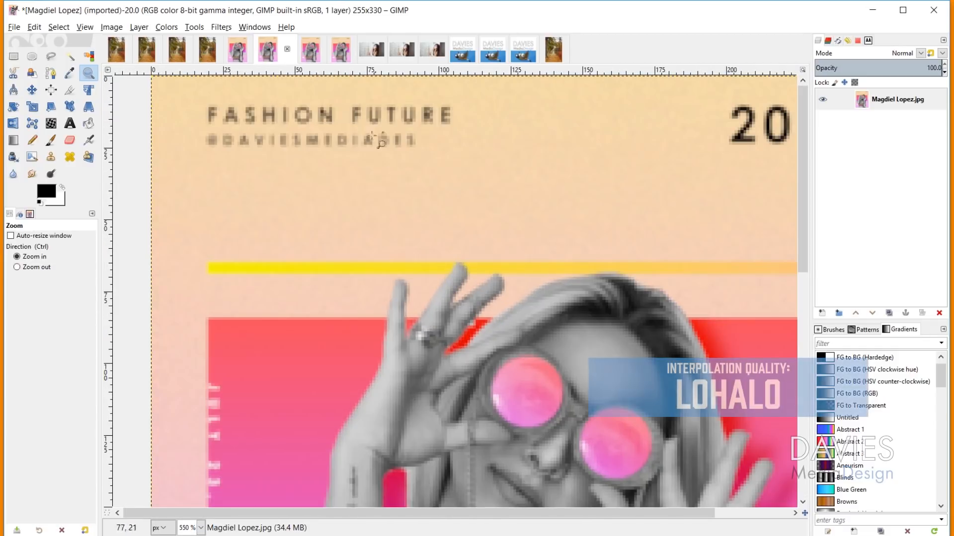
{"action": "left_click", "coordinate": [239, 46]}
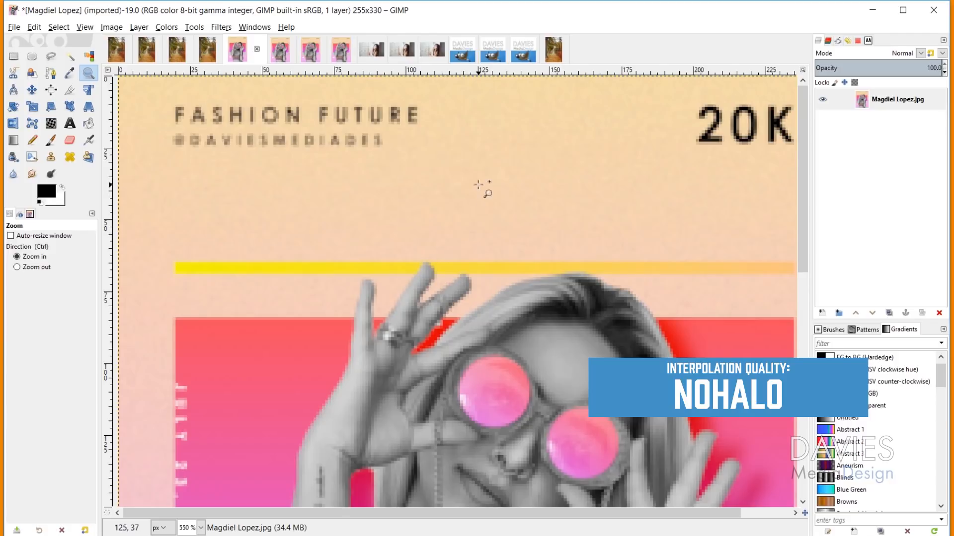
{"action": "left_click", "coordinate": [282, 50]}
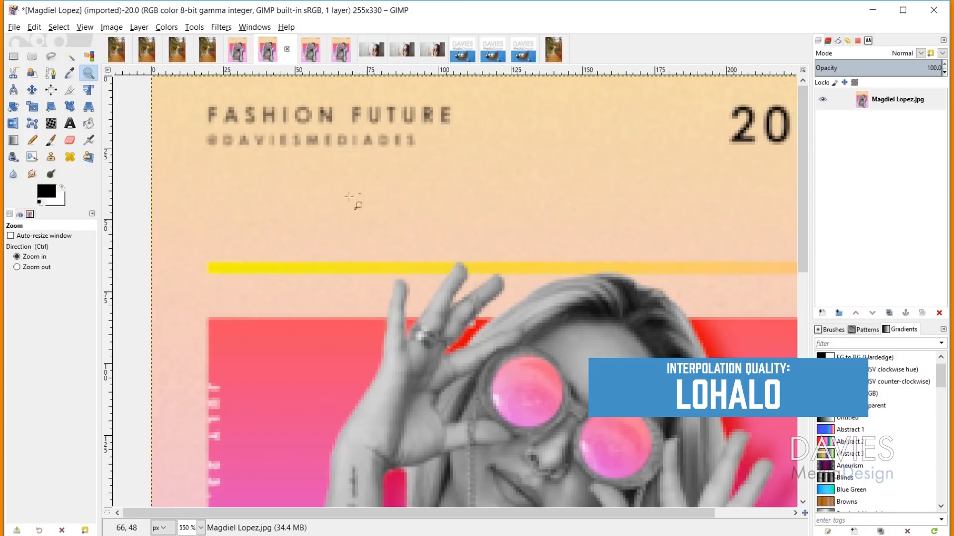
{"action": "left_click", "coordinate": [243, 52]}
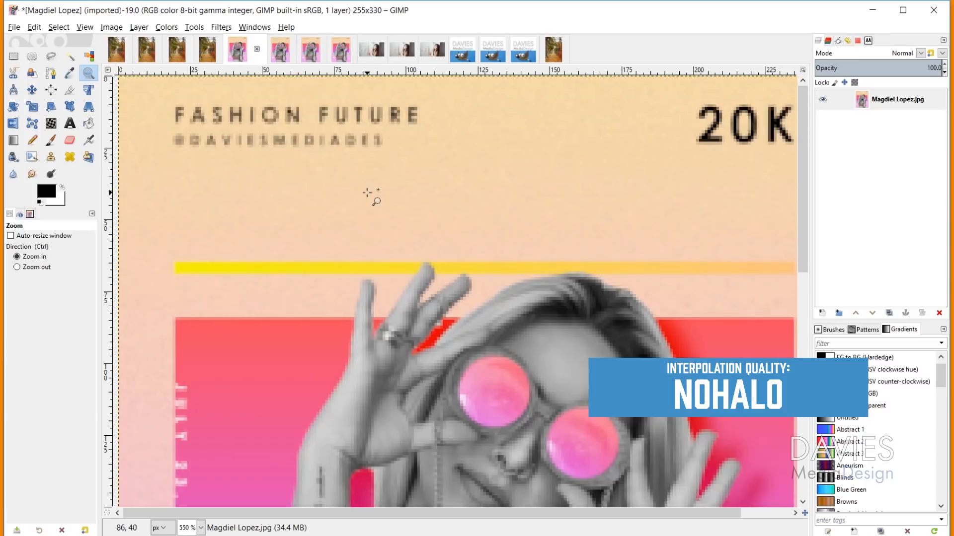
{"action": "scroll", "coordinate": [367, 192], "scroll_direction": "down", "scroll_amount": 2}
{"action": "left_click", "coordinate": [276, 51]}
{"action": "scroll", "coordinate": [234, 209], "scroll_direction": "down", "scroll_amount": 3}
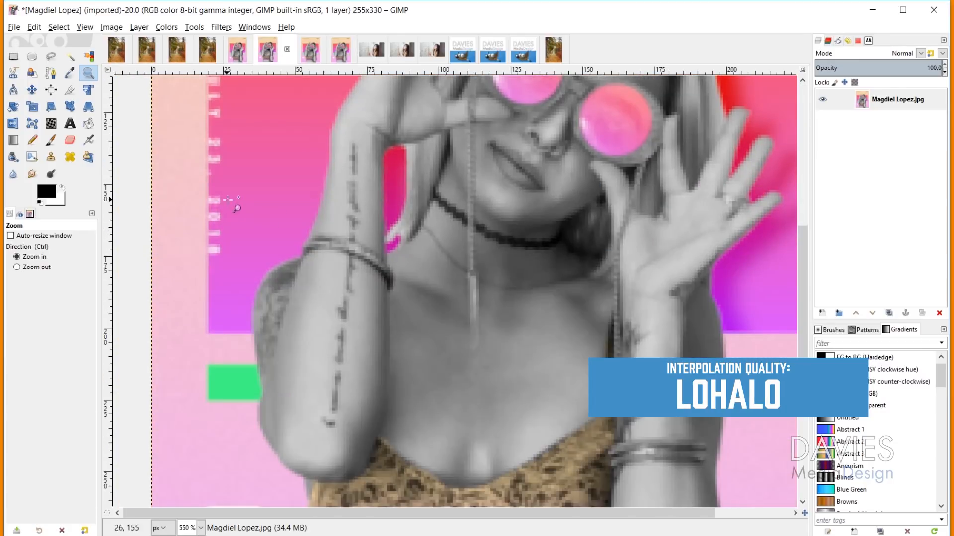
{"action": "scroll", "coordinate": [600, 266], "scroll_direction": "up", "scroll_amount": 5}
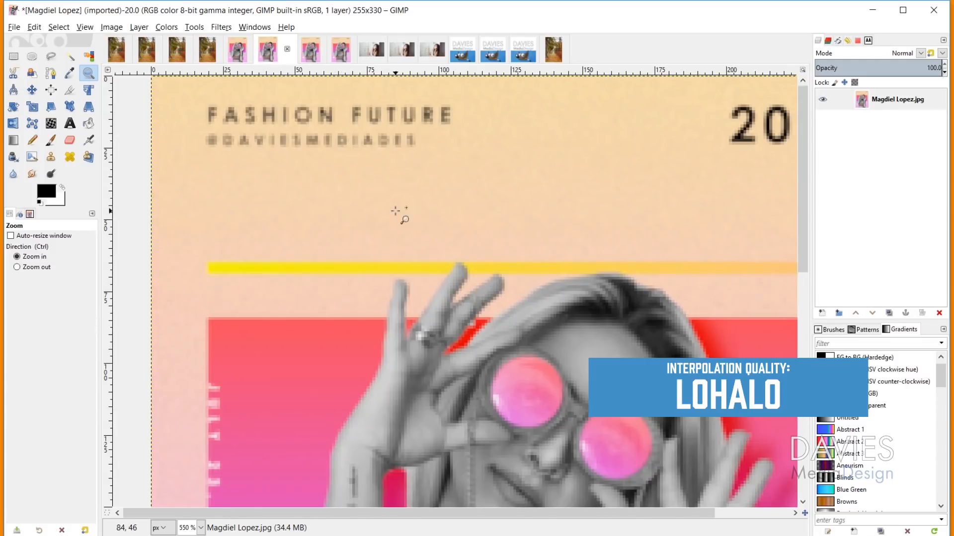
{"action": "left_click", "coordinate": [242, 51]}
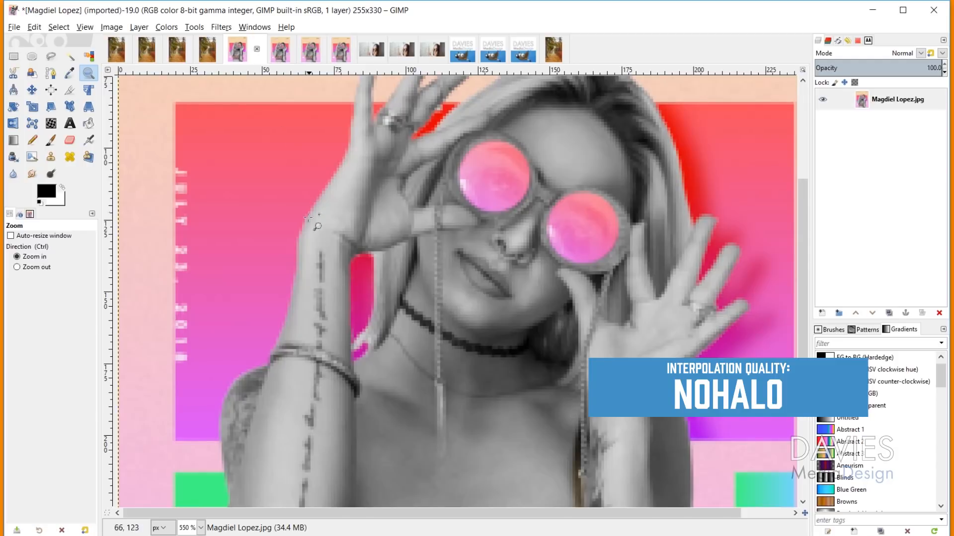
{"action": "scroll", "coordinate": [308, 218], "scroll_direction": "up", "scroll_amount": 5}
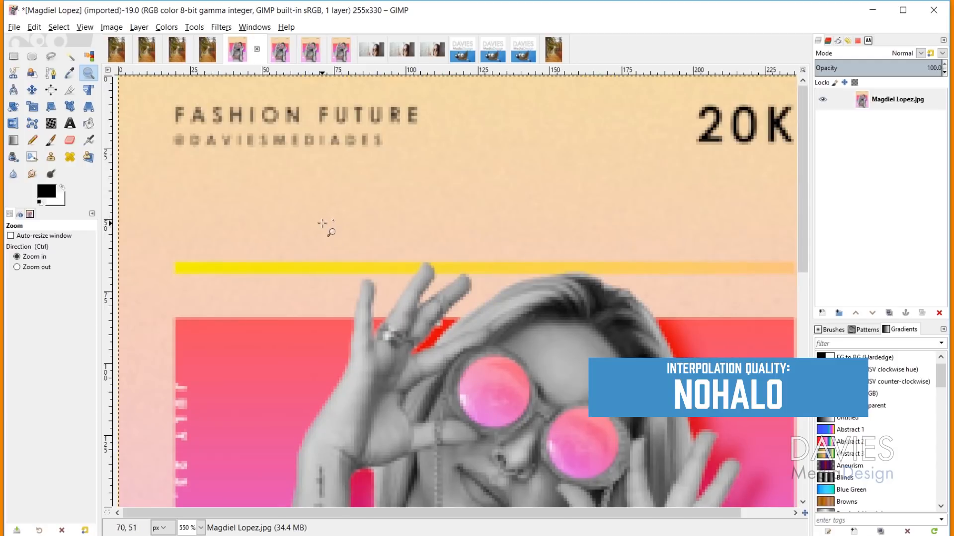
- Scale the third poster copy to 300 percent width and height at 72 pixels/in using NoHalo interpolation
{"action": "left_click", "coordinate": [312, 52]}
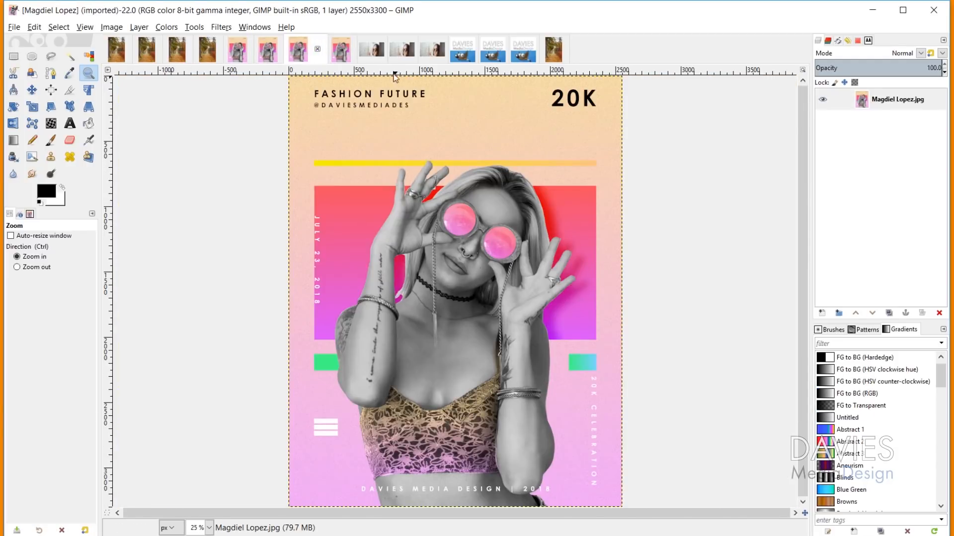
{"action": "left_click", "coordinate": [113, 28]}
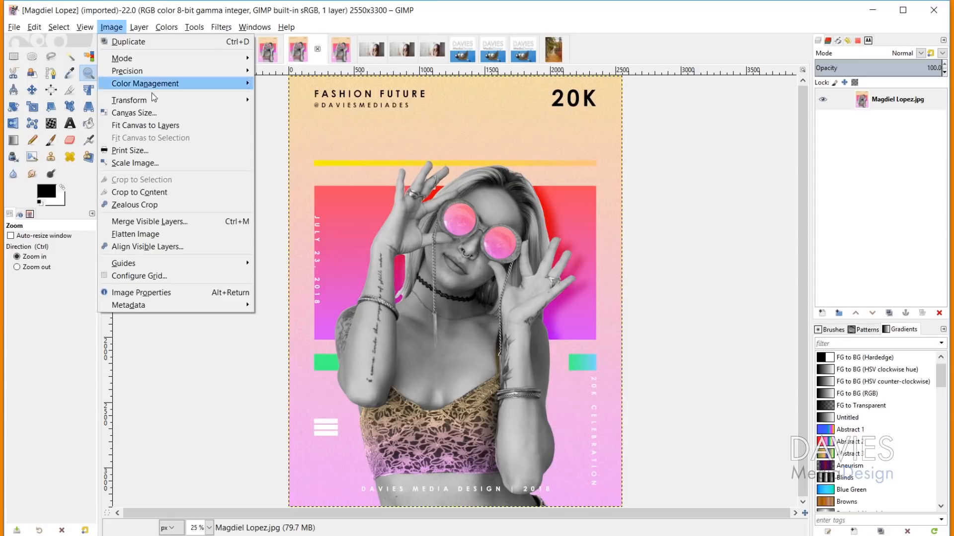
{"action": "left_click", "coordinate": [135, 163]}
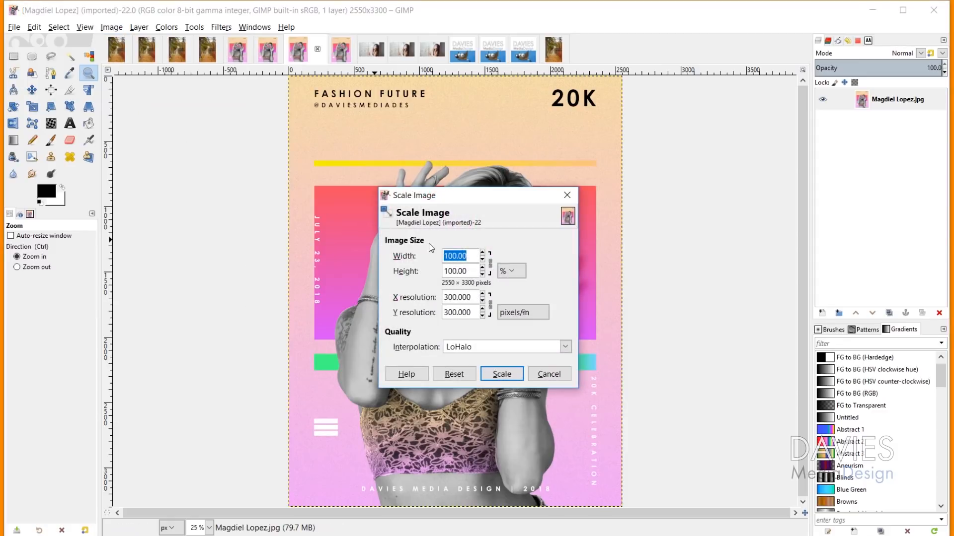
{"action": "type", "text": "300"}
{"action": "key", "text": "Tab"}
{"action": "left_click_drag", "start_coordinate": [474, 297], "coordinate": [426, 304]}
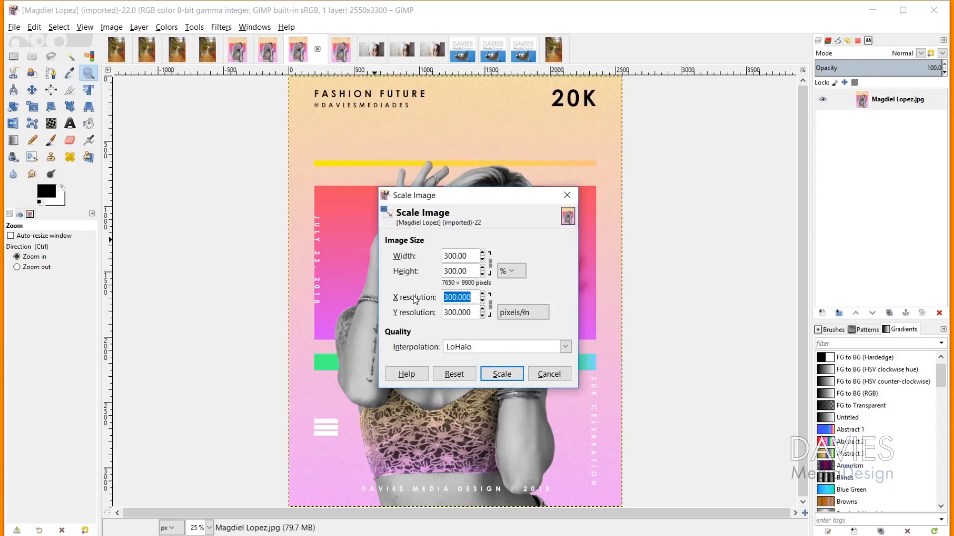
{"action": "type", "text": "72"}
{"action": "key", "text": "Tab"}
{"action": "left_click", "coordinate": [492, 351]}
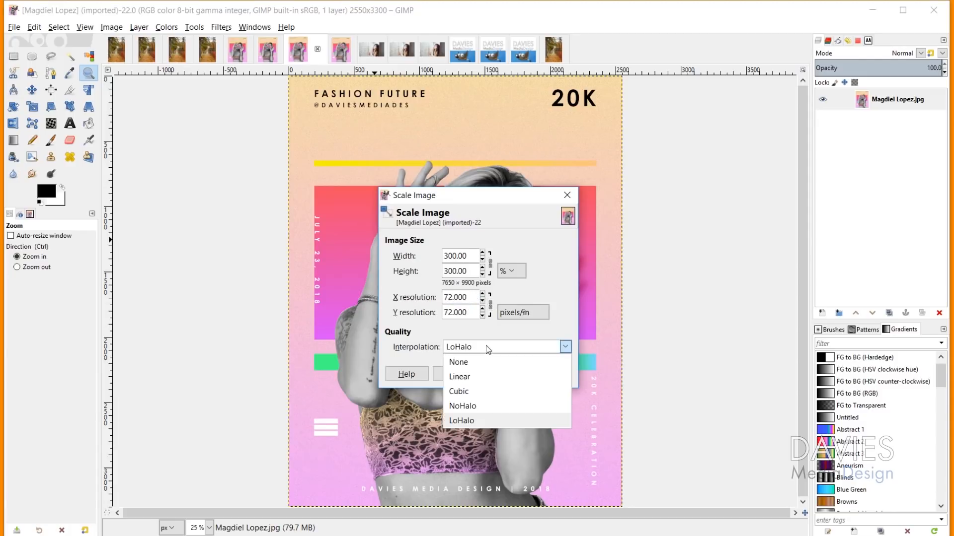
{"action": "left_click", "coordinate": [489, 405]}
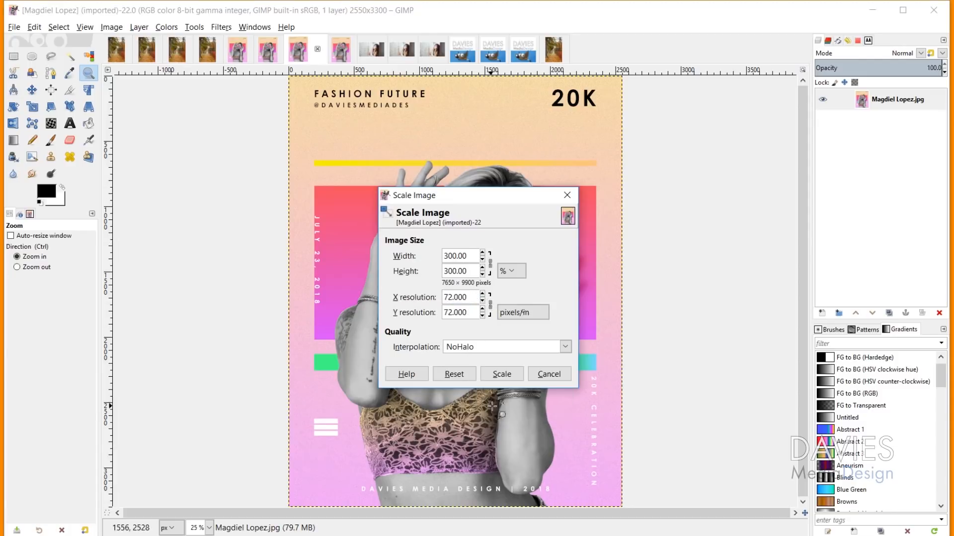
{"action": "left_click", "coordinate": [503, 375]}
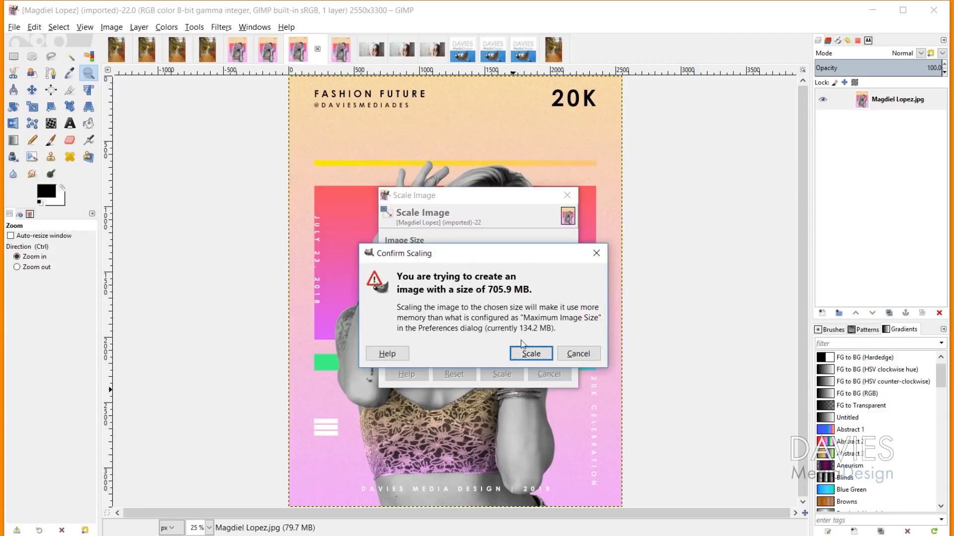
{"action": "left_click", "coordinate": [541, 355]}
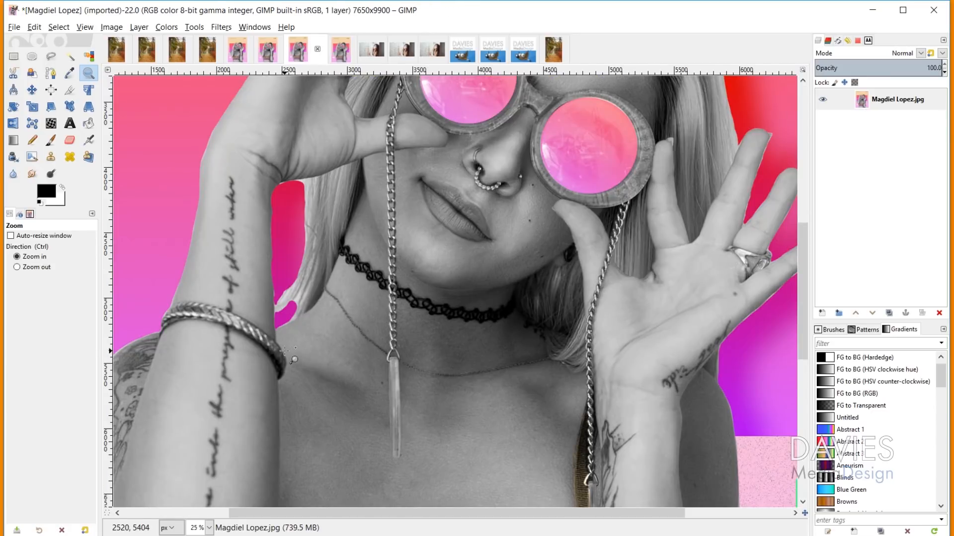
- Examine the enlarged poster's heading text, figure and footer at 25% zoom
{"action": "scroll", "coordinate": [286, 353], "scroll_direction": "up", "scroll_amount": 10}
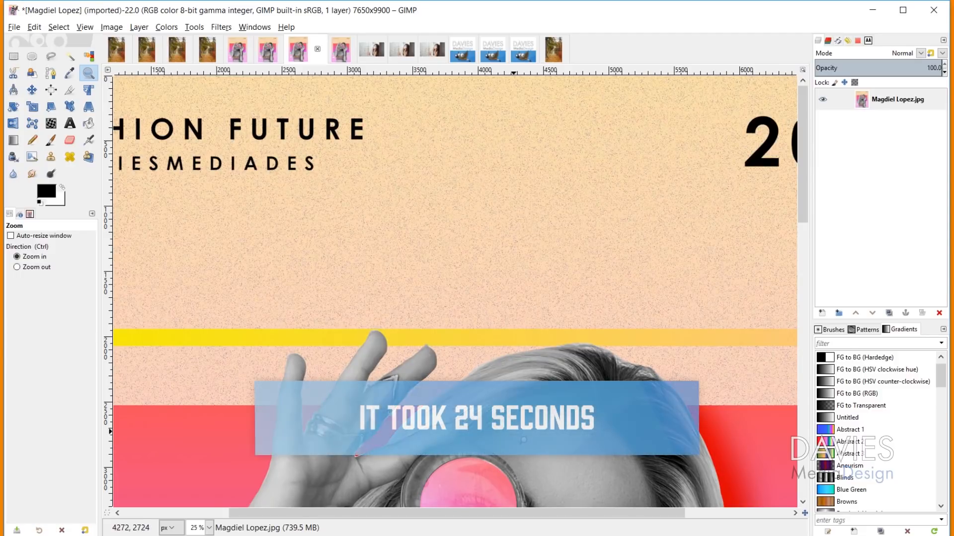
{"action": "left_click_drag", "start_coordinate": [535, 514], "coordinate": [365, 520]}
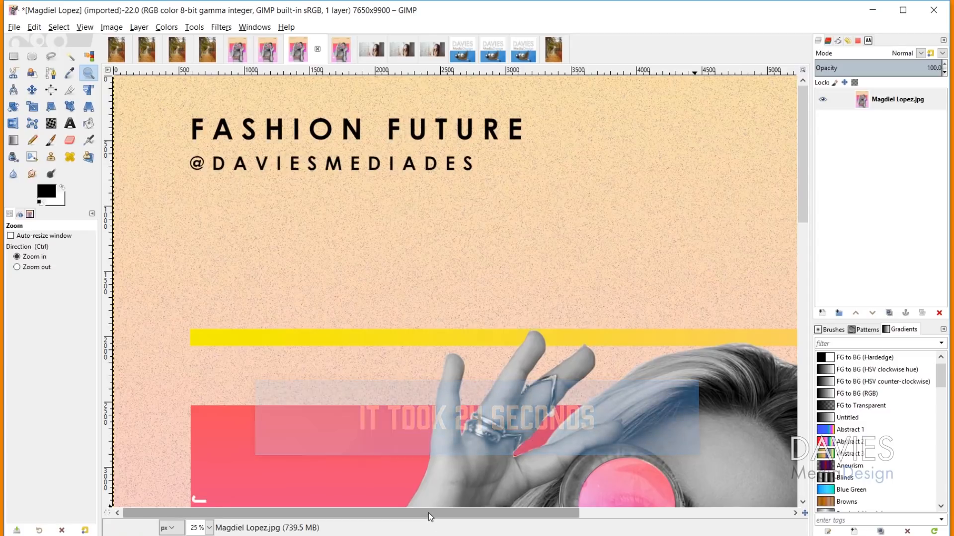
{"action": "scroll", "coordinate": [528, 300], "scroll_direction": "down", "scroll_amount": 6}
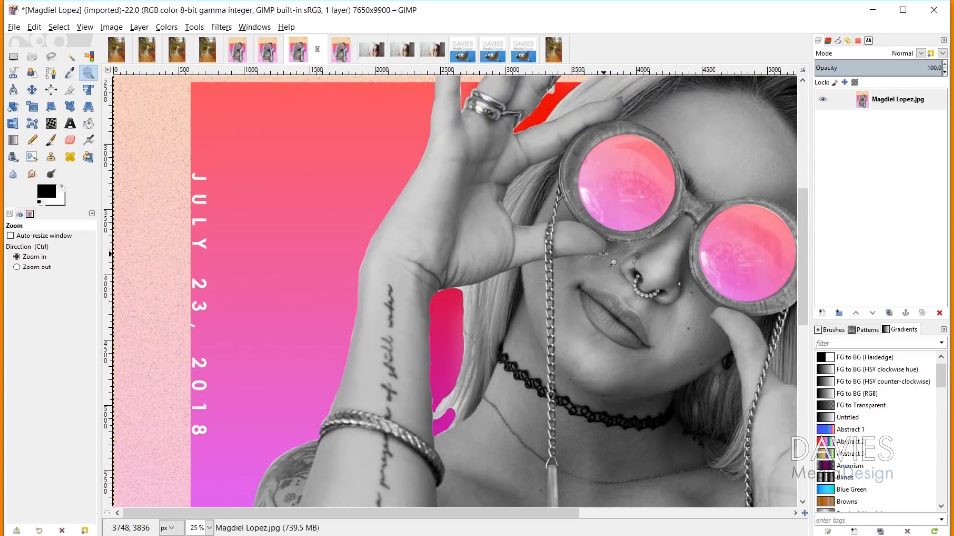
{"action": "scroll", "coordinate": [611, 261], "scroll_direction": "down", "scroll_amount": 5}
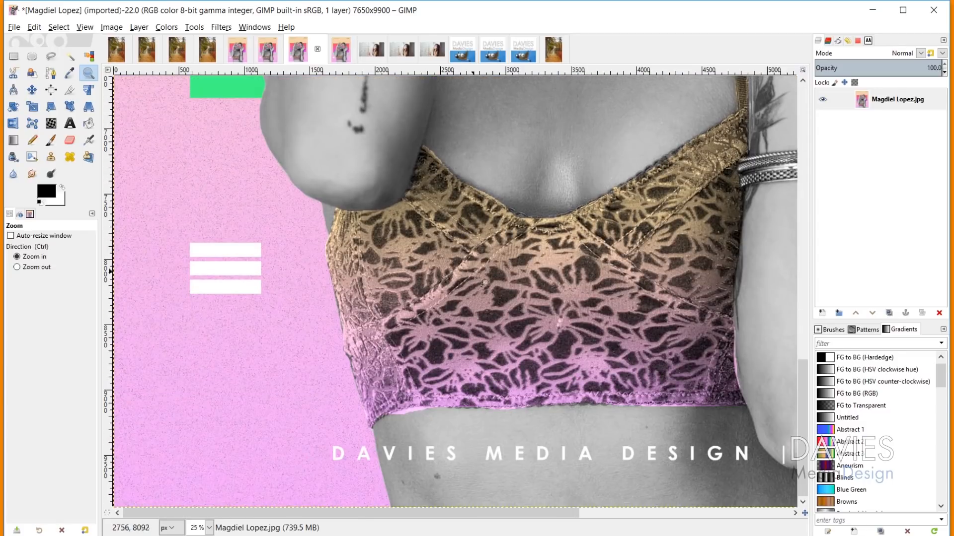
{"action": "scroll", "coordinate": [485, 283], "scroll_direction": "up", "scroll_amount": 8}
{"action": "scroll", "coordinate": [511, 322], "scroll_direction": "down", "scroll_amount": 5}
{"action": "scroll", "coordinate": [516, 359], "scroll_direction": "up", "scroll_amount": 2}
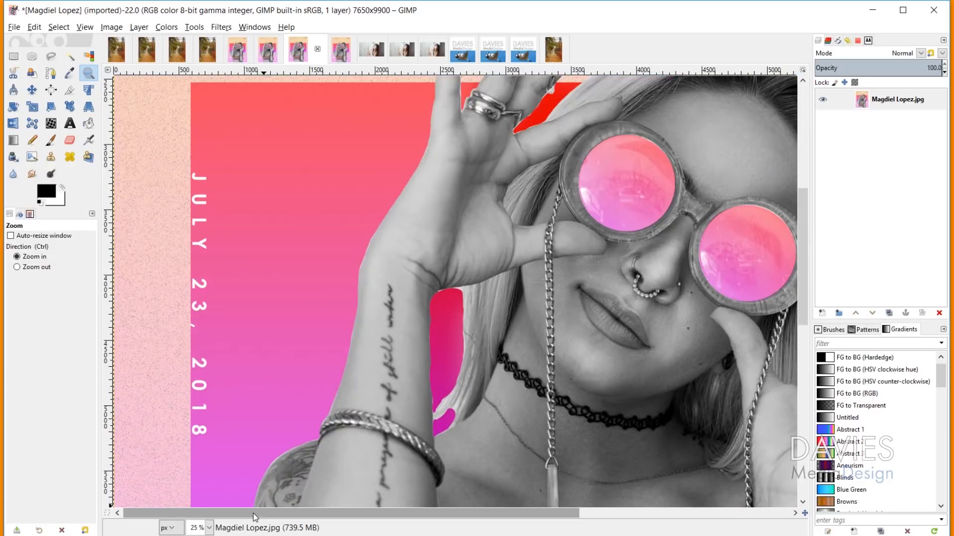
- Examine the enlarged poster's skin and chain details, background noise and heading letters at 100% zoom
{"action": "left_click", "coordinate": [196, 528]}
{"action": "left_click", "coordinate": [201, 427]}
{"action": "scroll", "coordinate": [368, 452], "scroll_direction": "up", "scroll_amount": 5}
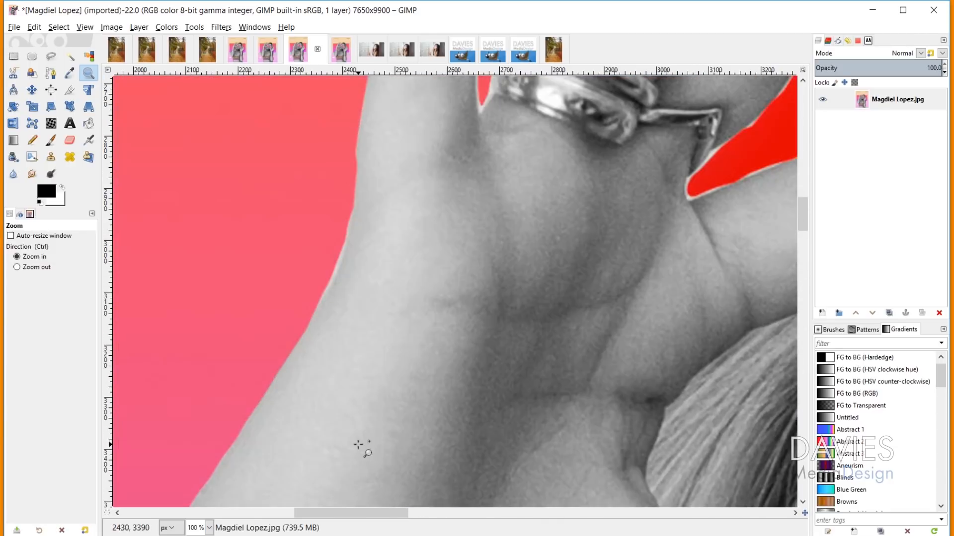
{"action": "left_click_drag", "start_coordinate": [369, 513], "coordinate": [556, 495]}
{"action": "scroll", "coordinate": [503, 432], "scroll_direction": "down", "scroll_amount": 6}
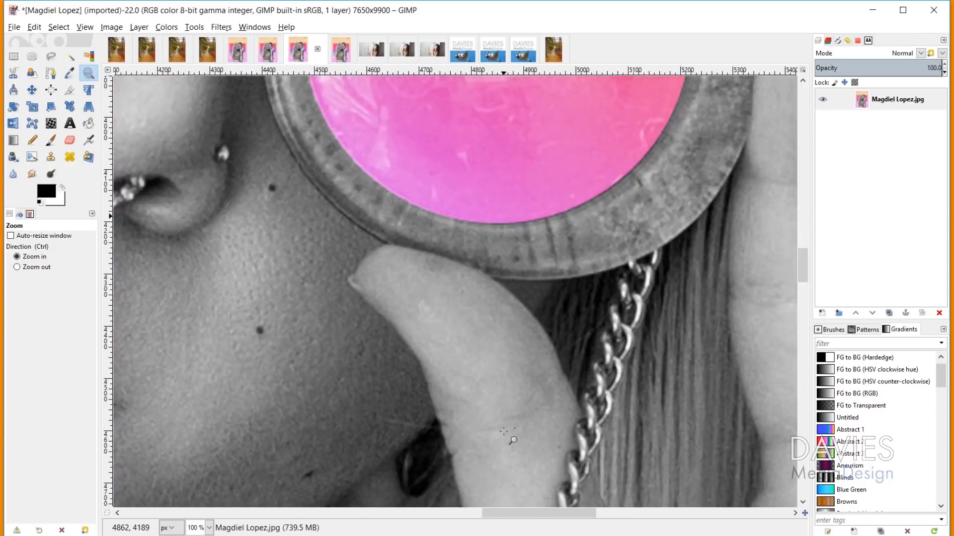
{"action": "scroll", "coordinate": [523, 447], "scroll_direction": "down", "scroll_amount": 5}
{"action": "scroll", "coordinate": [547, 474], "scroll_direction": "left", "scroll_amount": 10}
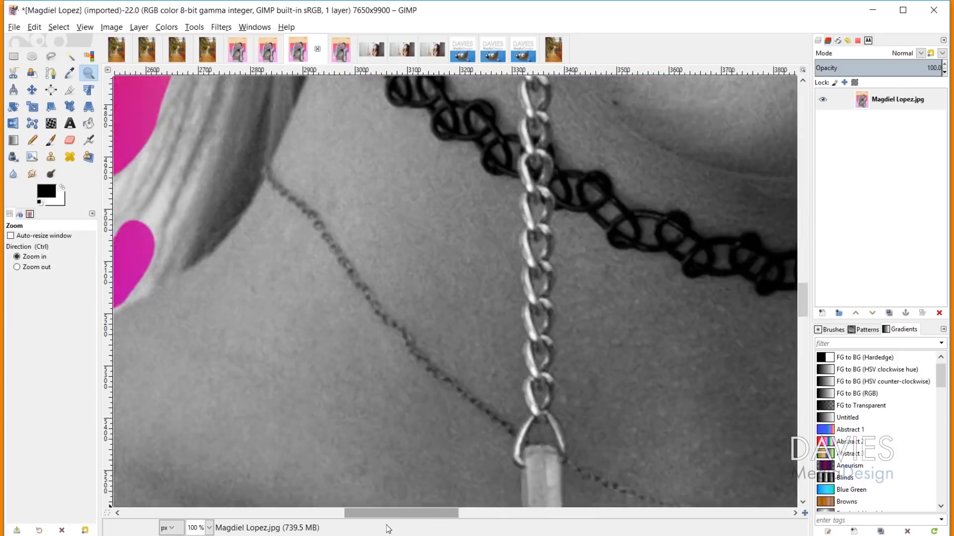
{"action": "scroll", "coordinate": [536, 474], "scroll_direction": "up", "scroll_amount": 15}
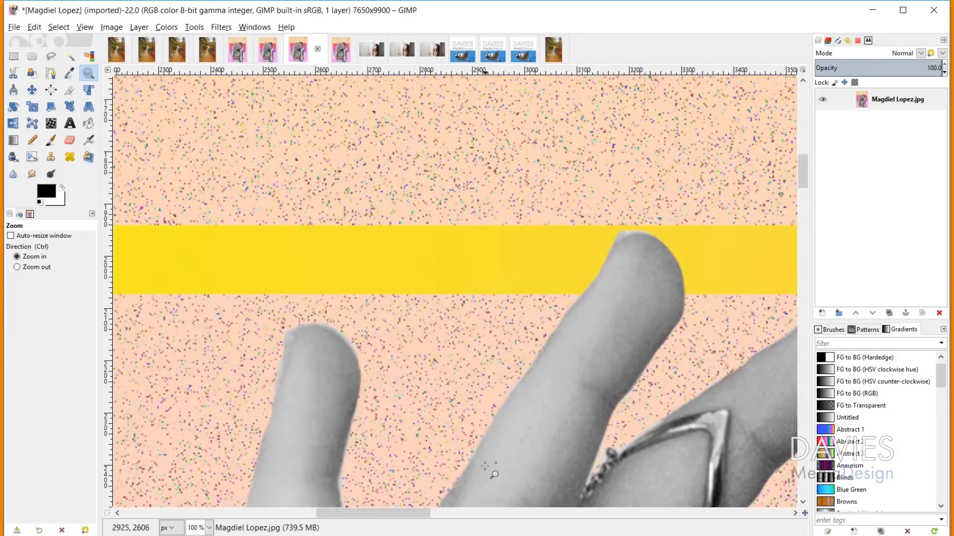
{"action": "scroll", "coordinate": [279, 449], "scroll_direction": "up", "scroll_amount": 13}
{"action": "left_click_drag", "start_coordinate": [397, 513], "coordinate": [226, 512]}
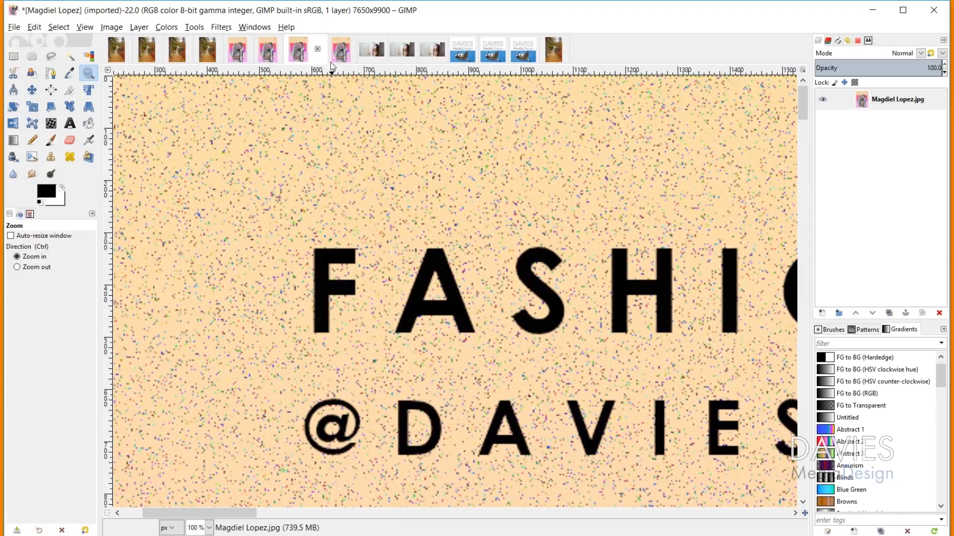
- Scale the fourth poster copy to 300 percent width and height using LoHalo interpolation, accepting the large image size
{"action": "left_click", "coordinate": [342, 59]}
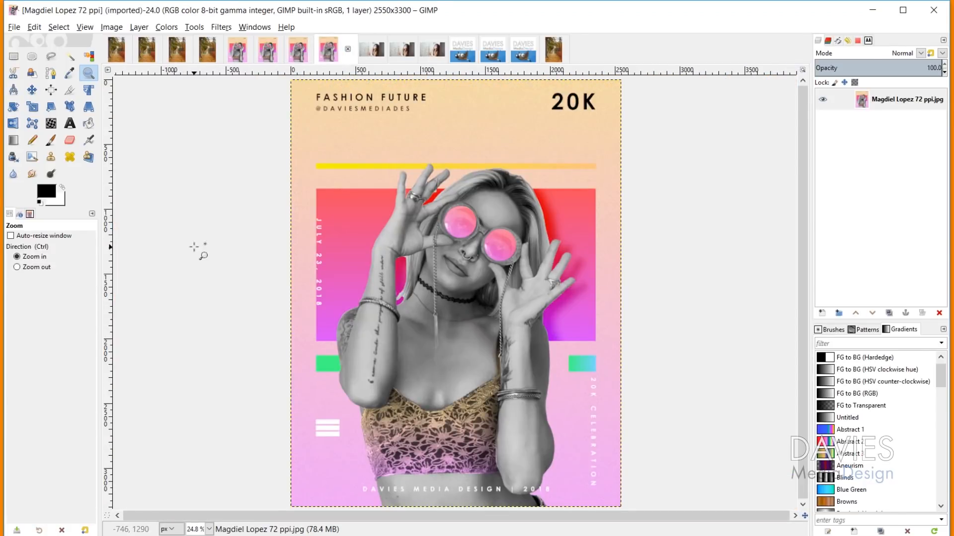
{"action": "left_click", "coordinate": [110, 28]}
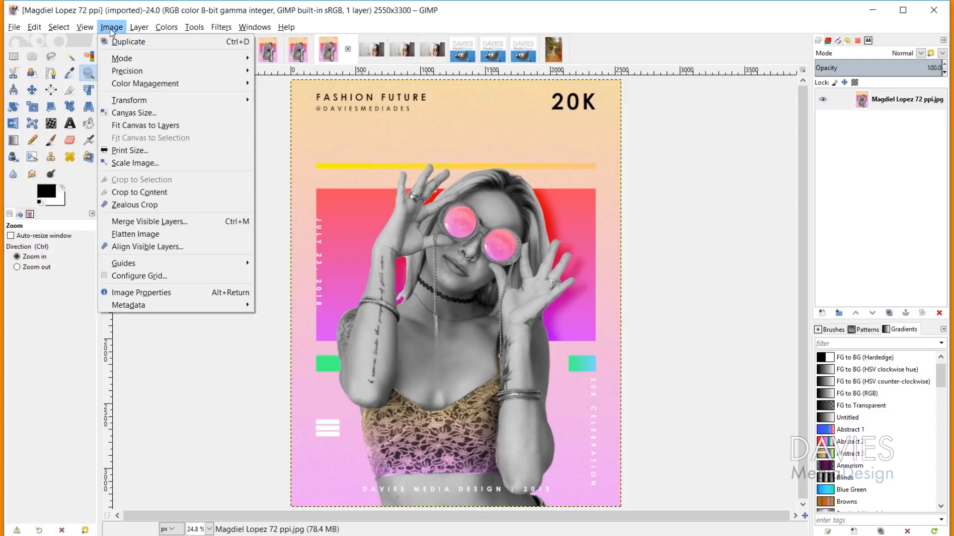
{"action": "left_click", "coordinate": [135, 163]}
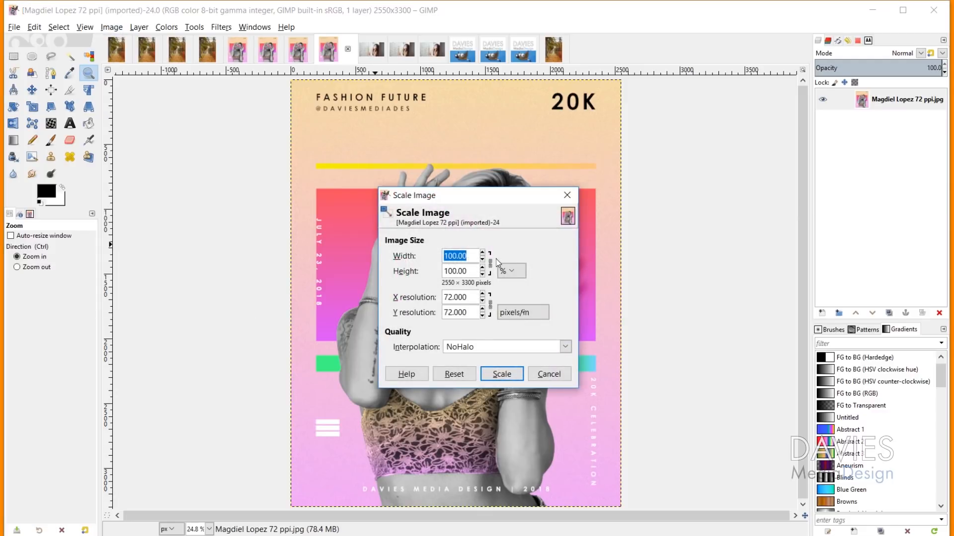
{"action": "type", "text": "300"}
{"action": "key", "text": "Tab"}
{"action": "left_click", "coordinate": [486, 350]}
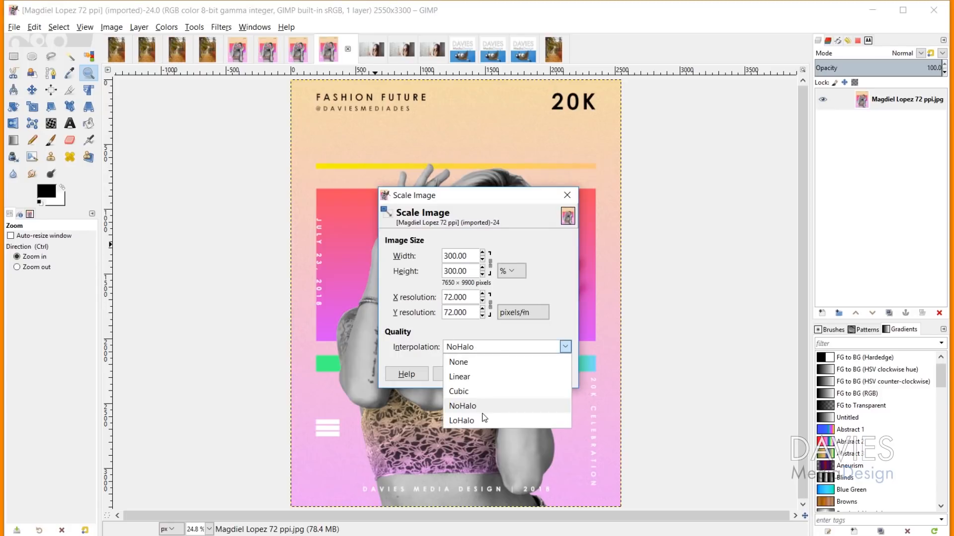
{"action": "left_click", "coordinate": [484, 420]}
{"action": "left_click", "coordinate": [501, 374]}
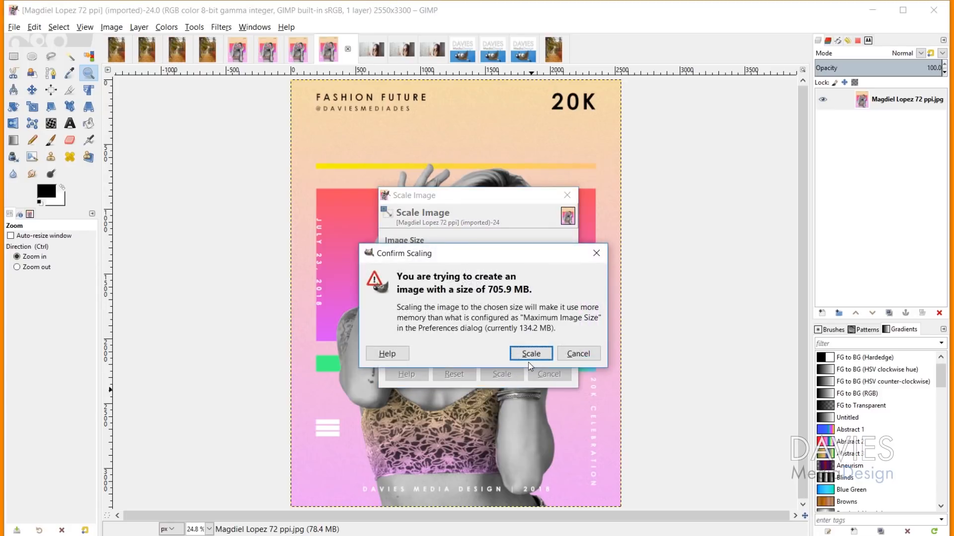
{"action": "left_click", "coordinate": [529, 355]}
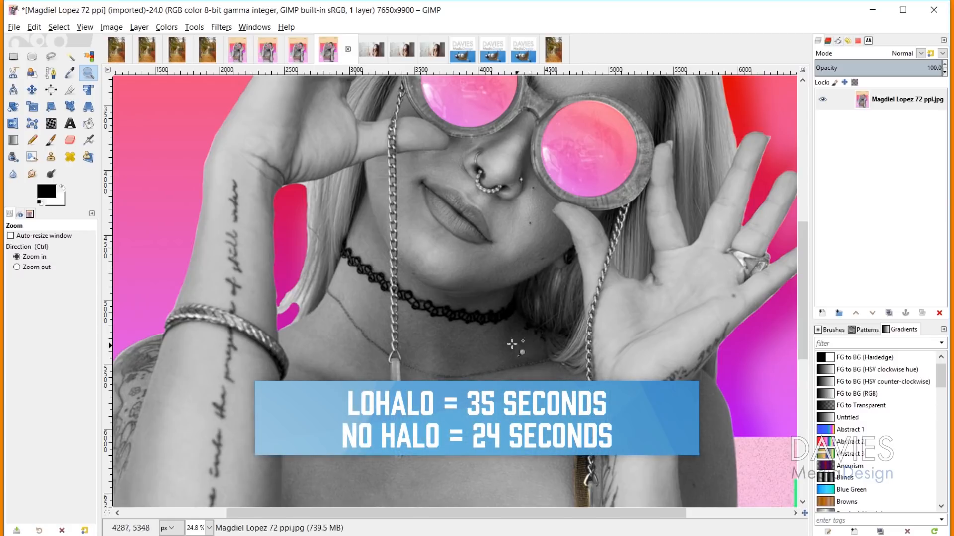
- Examine the LoHalo-enlarged poster's face, sunglasses and chain details, going up to 100% zoom
{"action": "scroll", "coordinate": [333, 252], "scroll_direction": "up", "scroll_amount": 3}
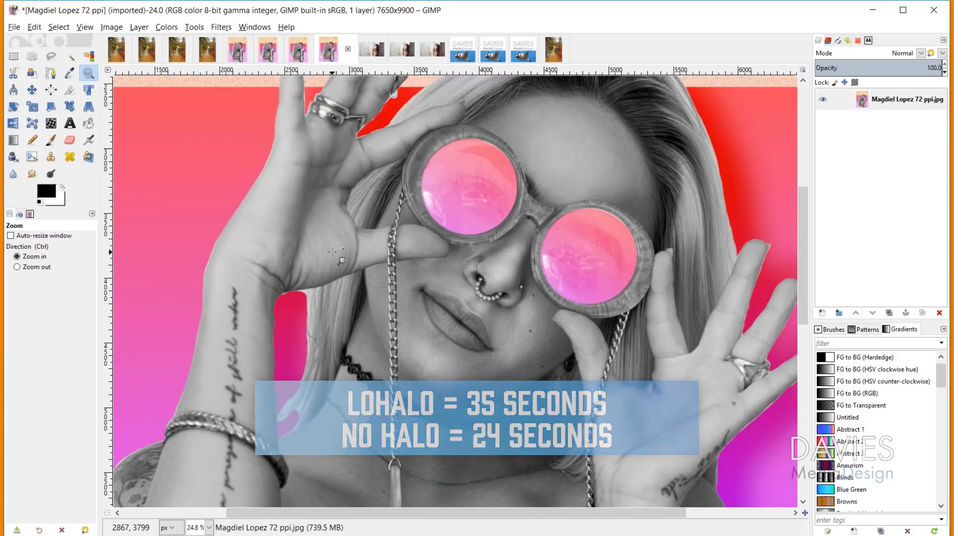
{"action": "left_click", "coordinate": [209, 528]}
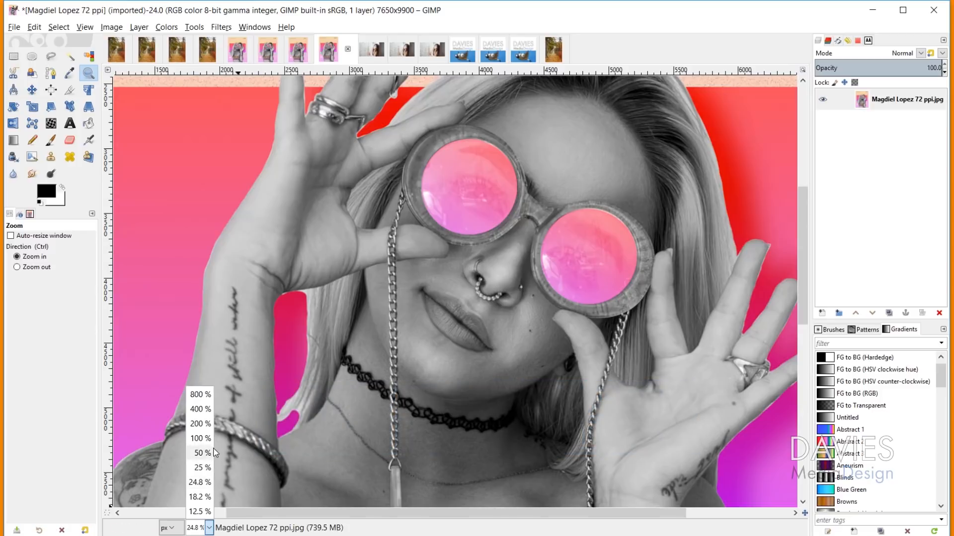
{"action": "left_click", "coordinate": [202, 438]}
{"action": "scroll", "coordinate": [365, 428], "scroll_direction": "up", "scroll_amount": 5}
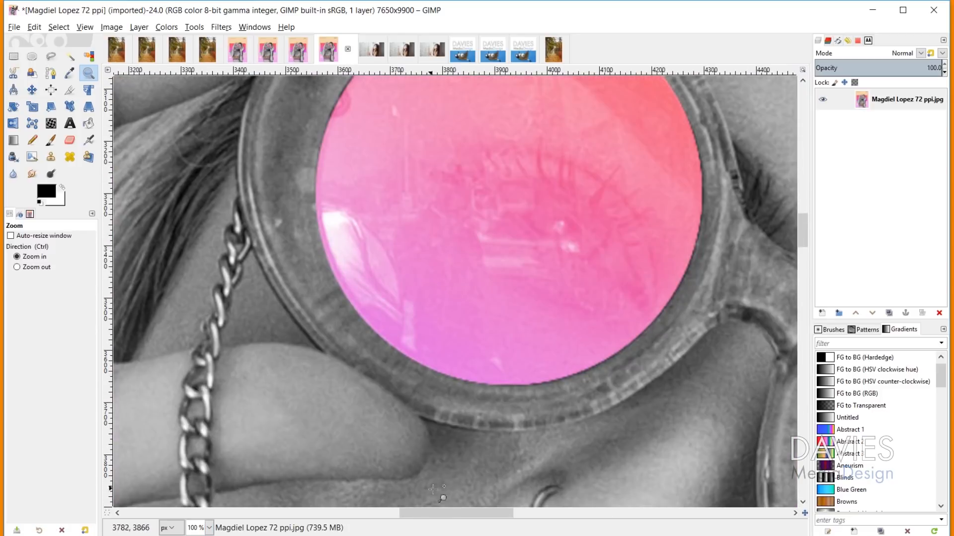
- Compare the FASHION heading letters and background noise of the NoHalo- and LoHalo-enlarged posters at 100% zoom
{"action": "left_click_drag", "start_coordinate": [495, 514], "coordinate": [215, 521]}
{"action": "scroll", "coordinate": [337, 303], "scroll_direction": "up", "scroll_amount": 15}
{"action": "scroll", "coordinate": [337, 303], "scroll_direction": "up", "scroll_amount": 4}
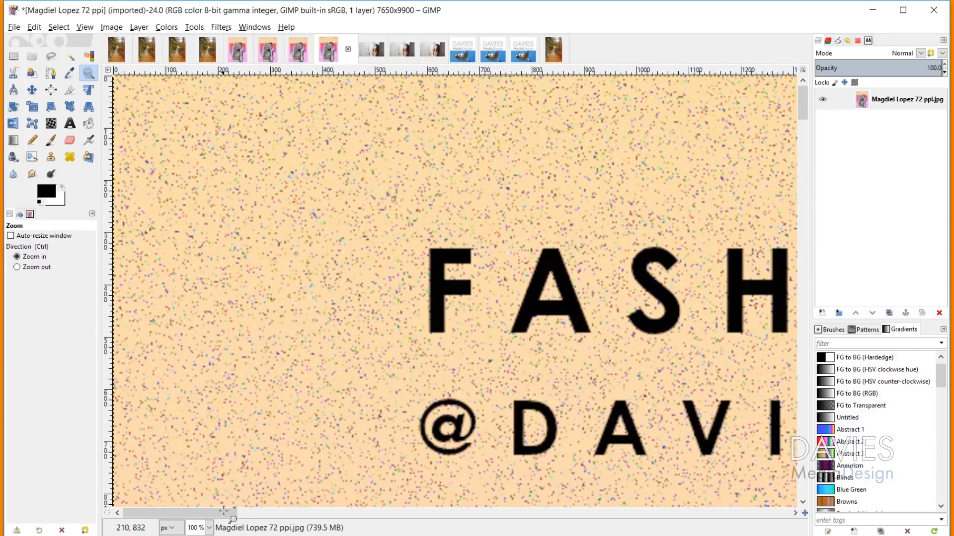
{"action": "left_click_drag", "start_coordinate": [218, 513], "coordinate": [240, 519]}
{"action": "left_click", "coordinate": [285, 55]}
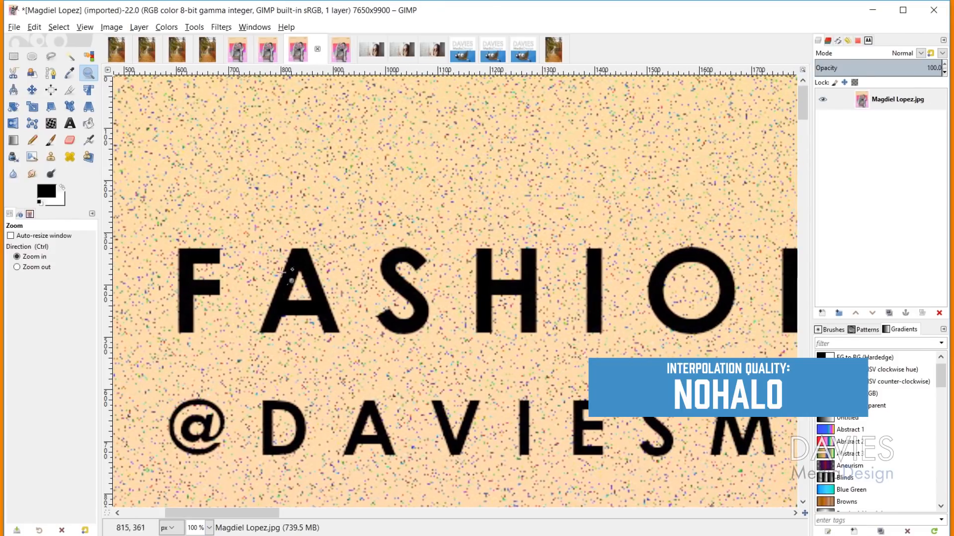
{"action": "left_click", "coordinate": [343, 51]}
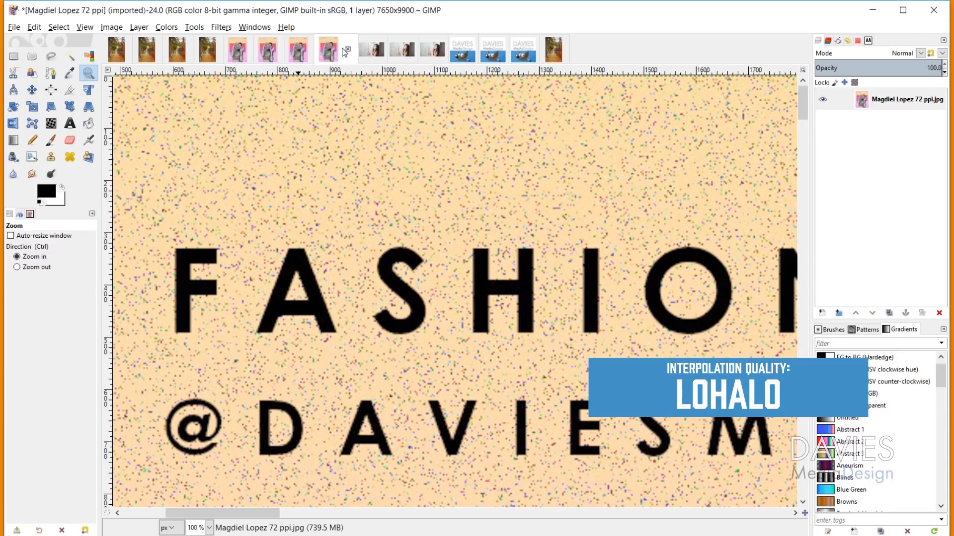
{"action": "left_click", "coordinate": [300, 53]}
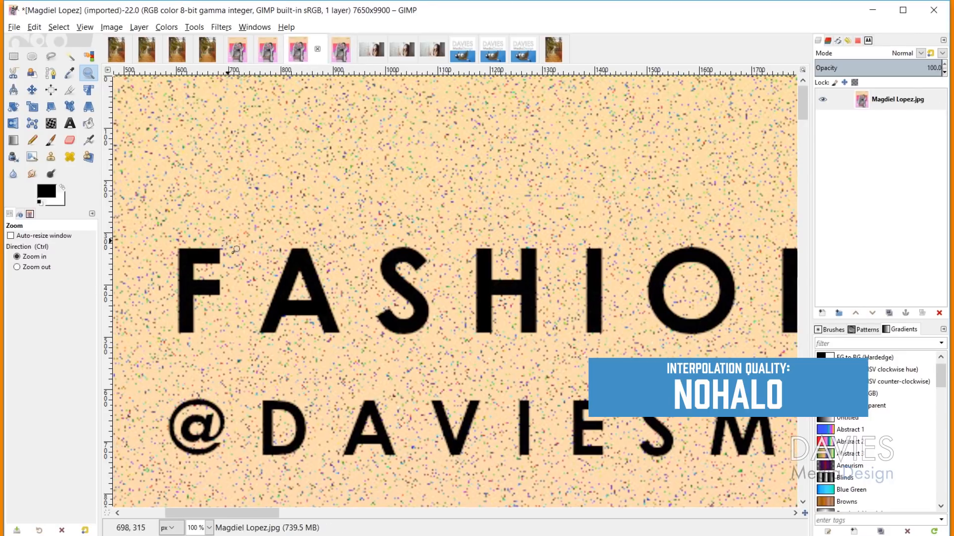
{"action": "left_click", "coordinate": [341, 54]}
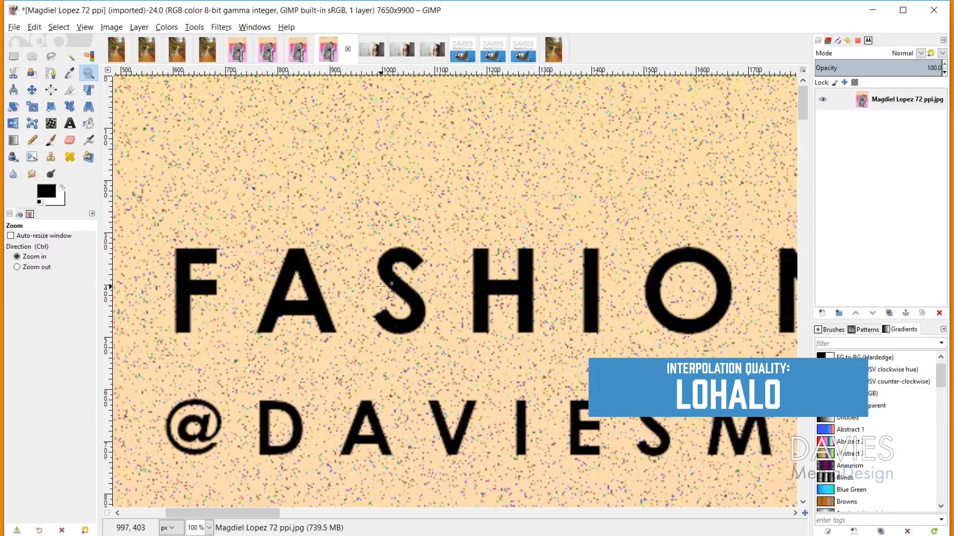
- Compare the white vertical date digits on the pink gradient between the LoHalo- and NoHalo-enlarged posters at 300% zoom
{"action": "scroll", "coordinate": [363, 176], "scroll_direction": "down", "scroll_amount": 5}
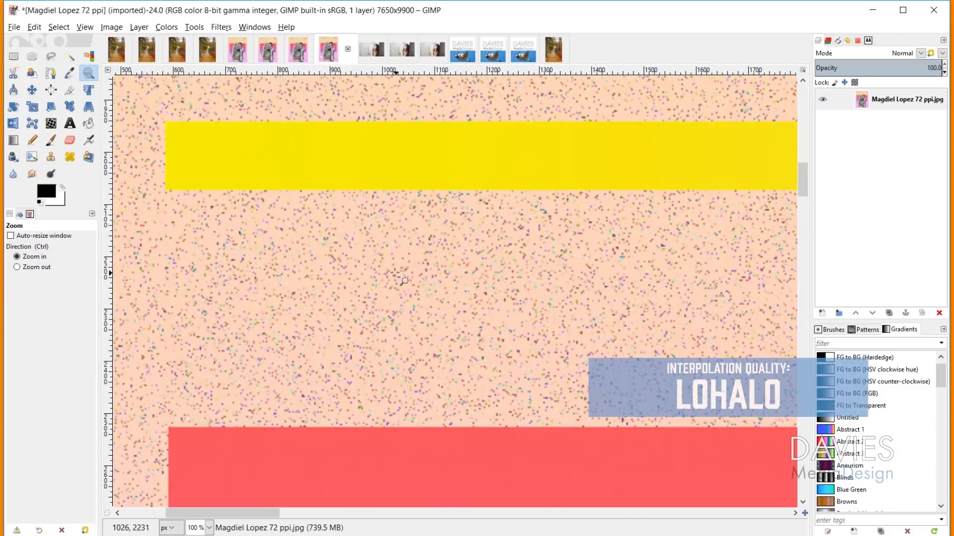
{"action": "scroll", "coordinate": [337, 353], "scroll_direction": "down", "scroll_amount": 10}
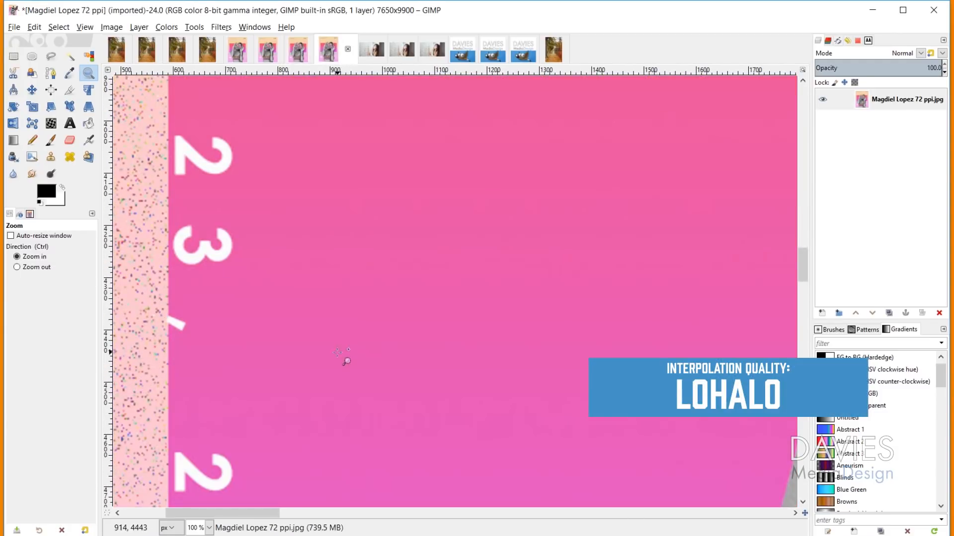
{"action": "left_click", "coordinate": [182, 163]}
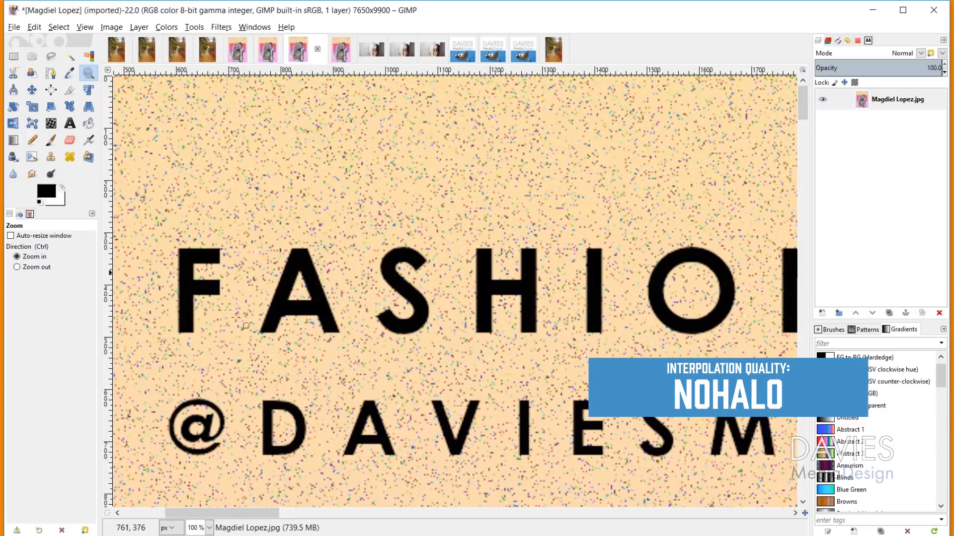
{"action": "scroll", "coordinate": [348, 273], "scroll_direction": "down", "scroll_amount": 15}
{"action": "left_click", "coordinate": [232, 216]}
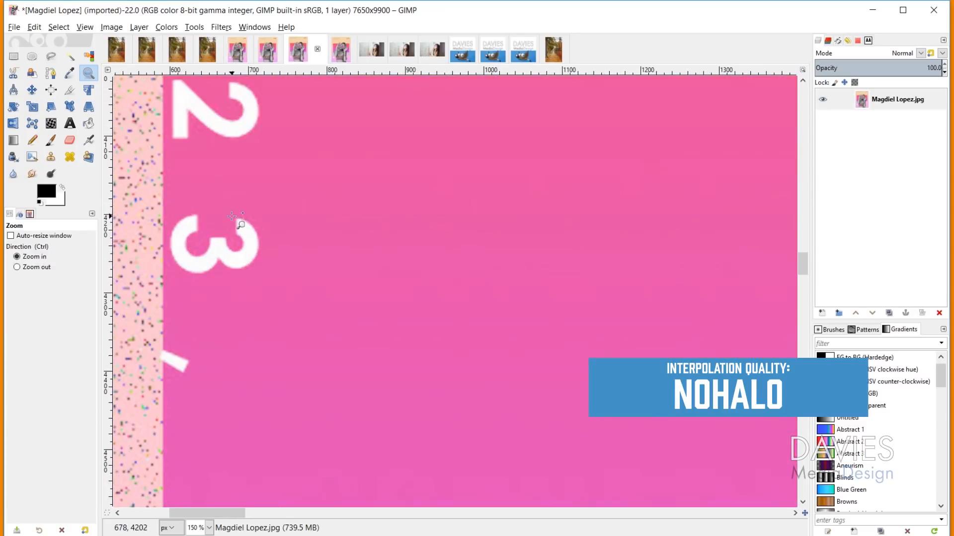
{"action": "left_click", "coordinate": [232, 216]}
{"action": "left_click", "coordinate": [232, 217]}
{"action": "left_click", "coordinate": [327, 52]}
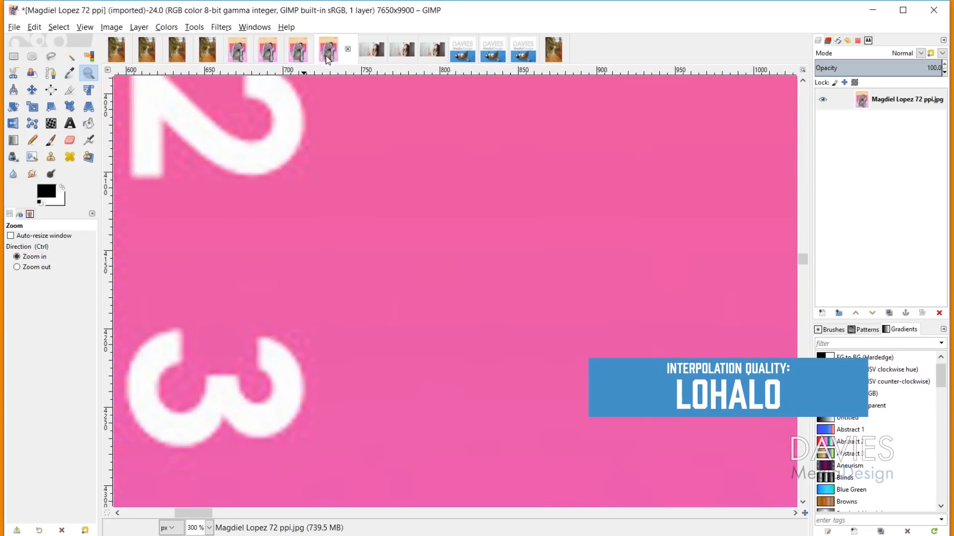
{"action": "left_click", "coordinate": [301, 52]}
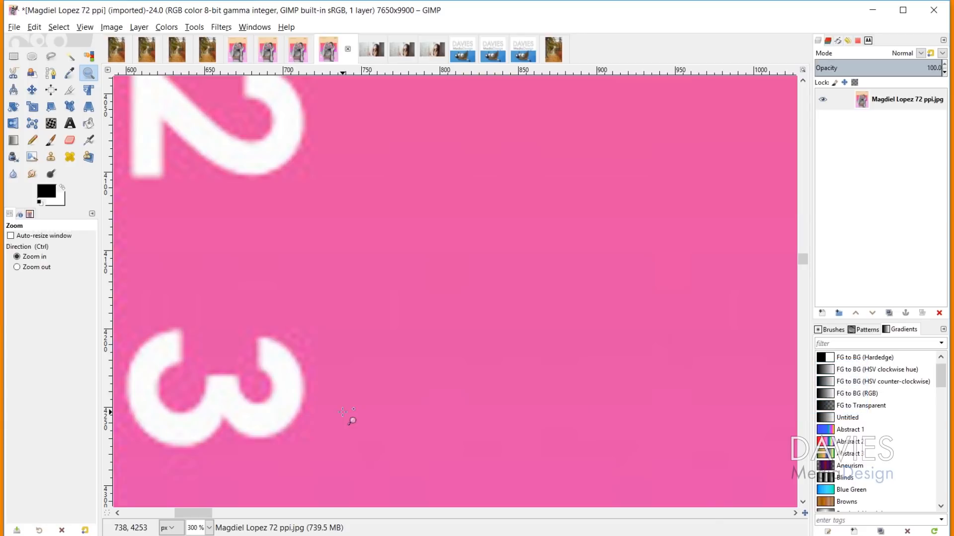
- View the whole LoHalo-enlarged poster at 6.25% zoom
{"action": "scroll", "coordinate": [671, 308], "scroll_direction": "down", "scroll_amount": 7}
{"action": "left_click_drag", "start_coordinate": [413, 514], "coordinate": [482, 515]}
{"action": "scroll", "coordinate": [500, 412], "scroll_direction": "down", "scroll_amount": 3}
{"action": "scroll", "coordinate": [500, 412], "scroll_direction": "down", "scroll_amount": 1}
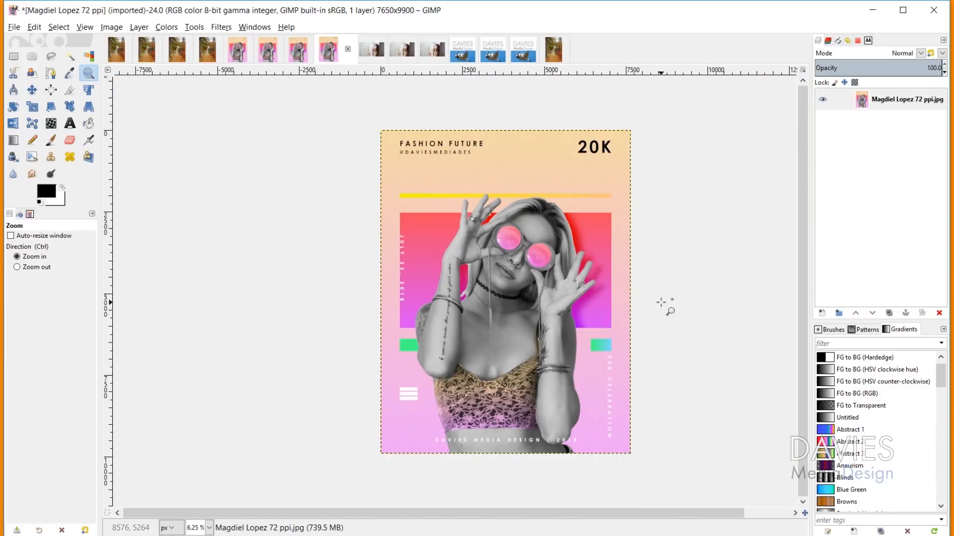